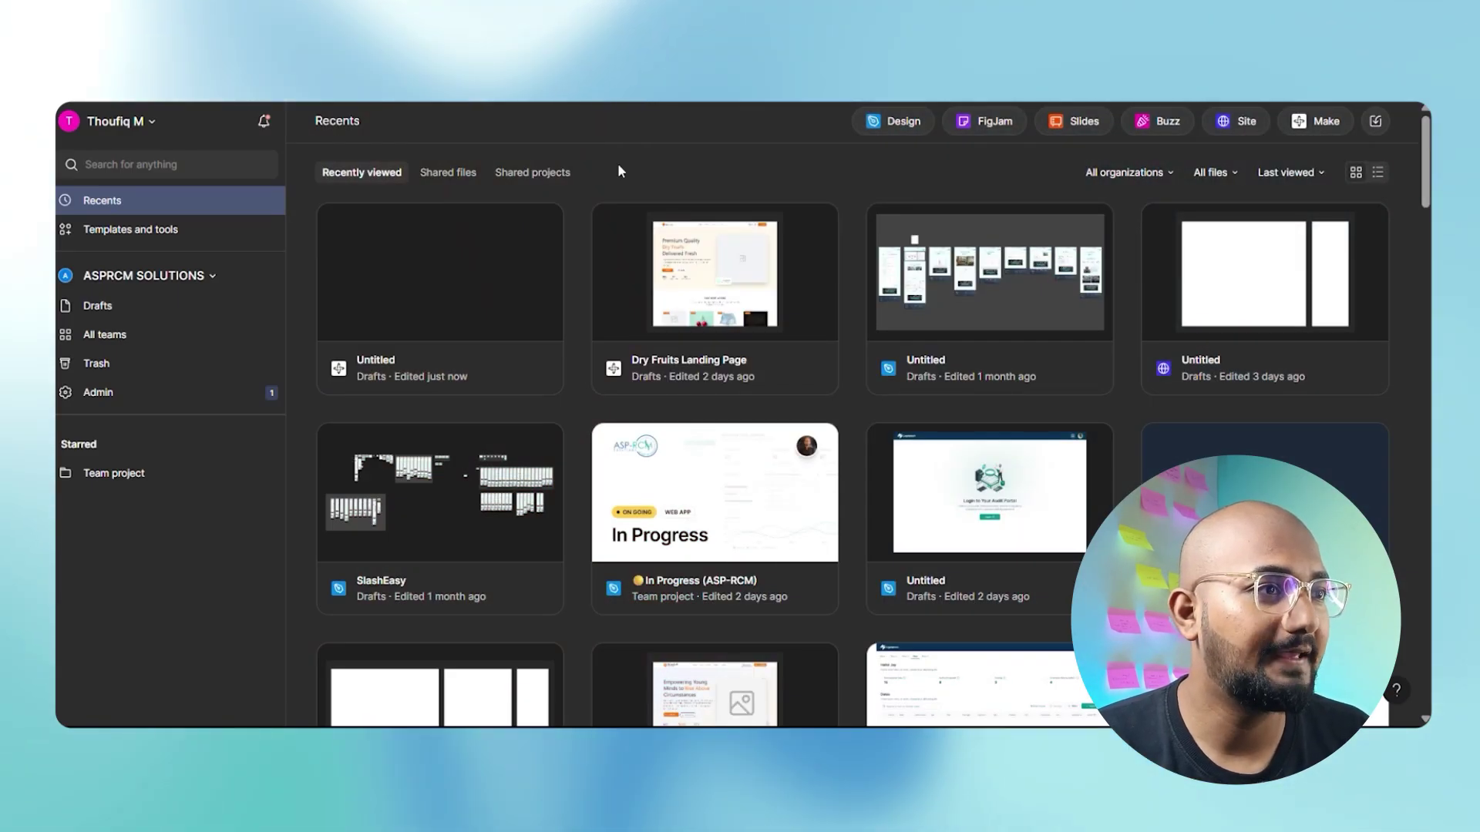
Step: Create a new Make file and look over its starter App.tsx code, returning to the preview
{"action": "left_click", "coordinate": [1314, 127]}
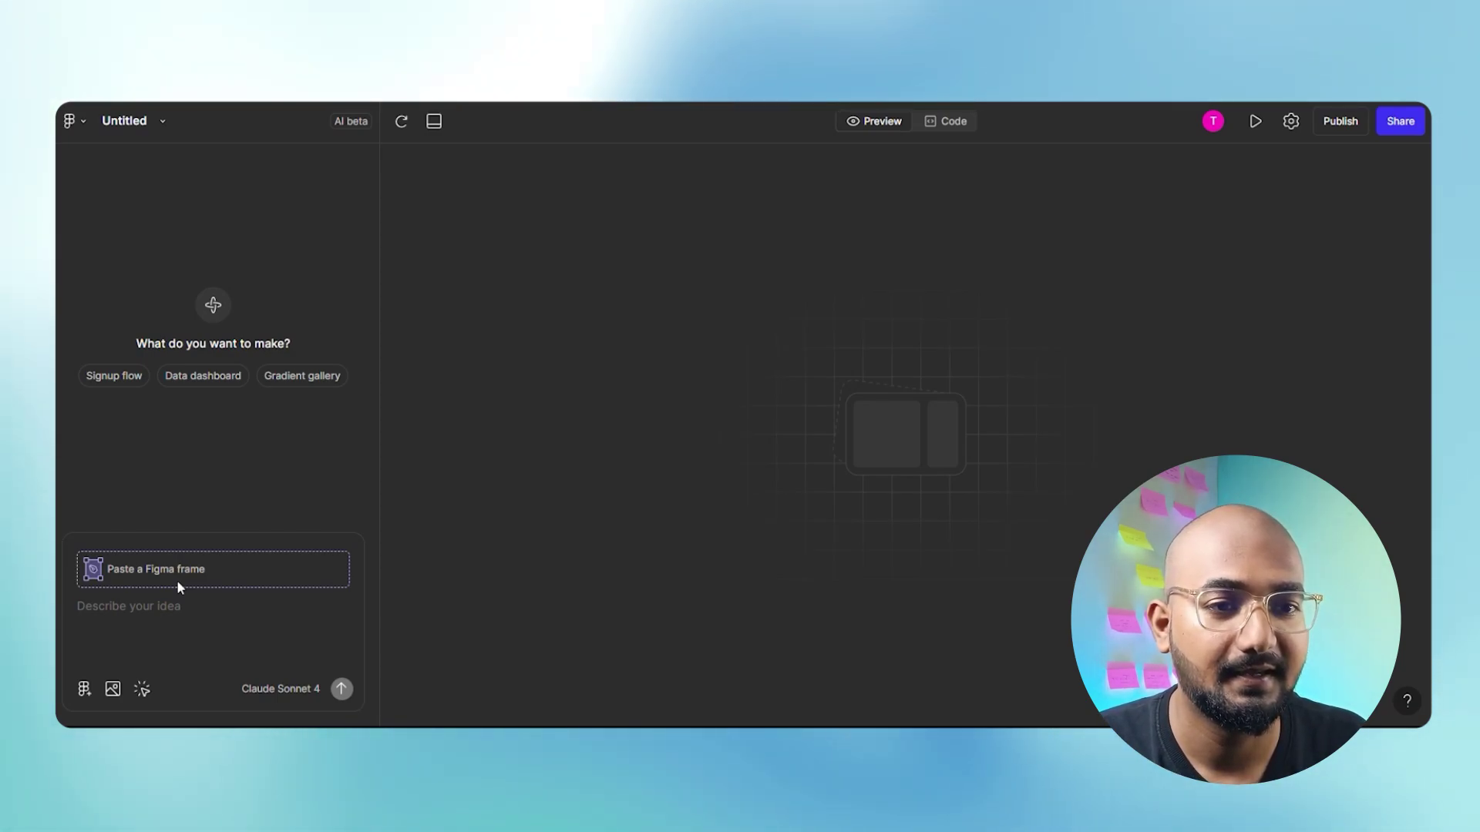
{"action": "left_click", "coordinate": [93, 622]}
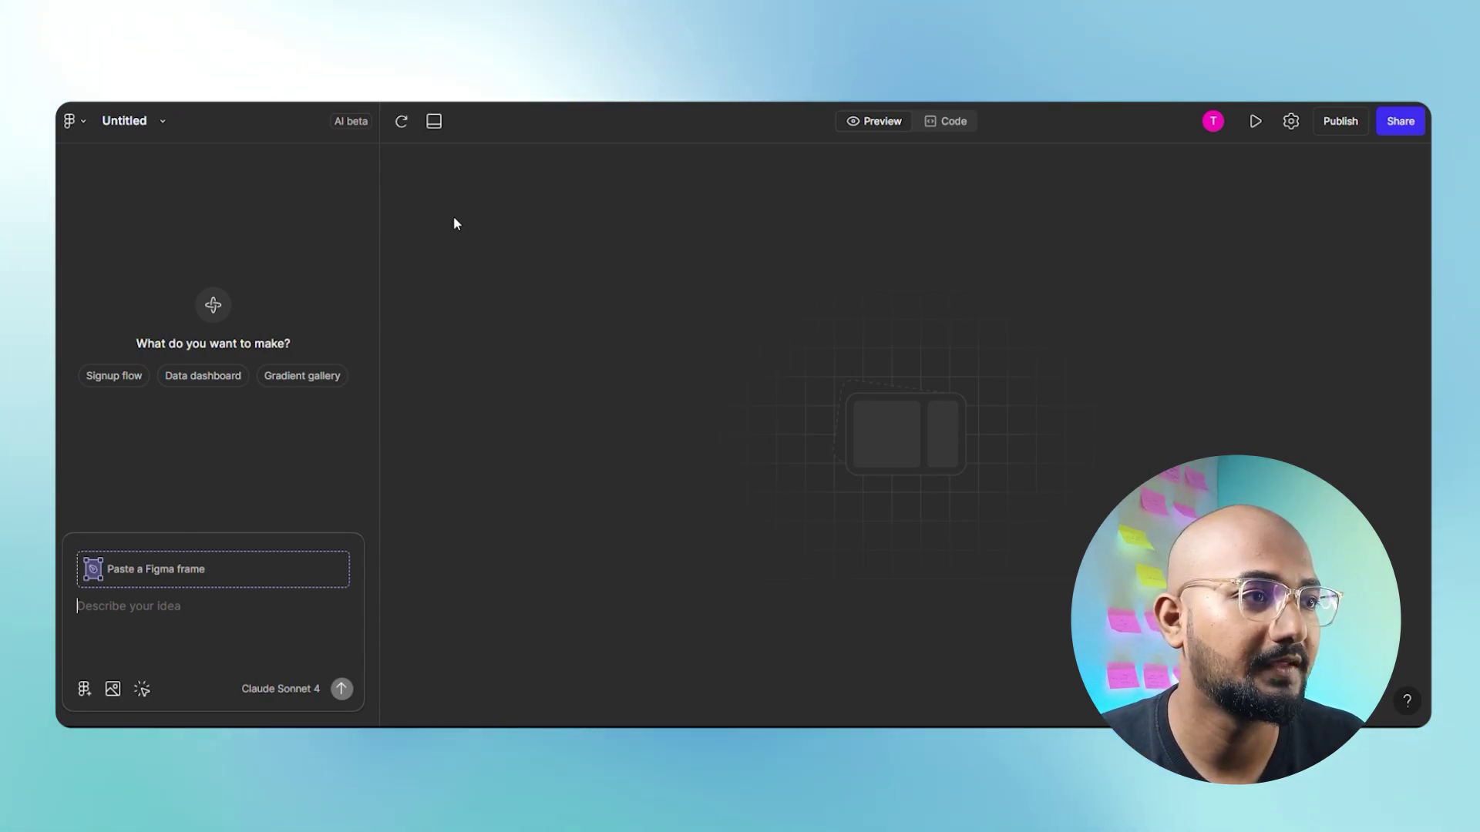
{"action": "left_click", "coordinate": [967, 129]}
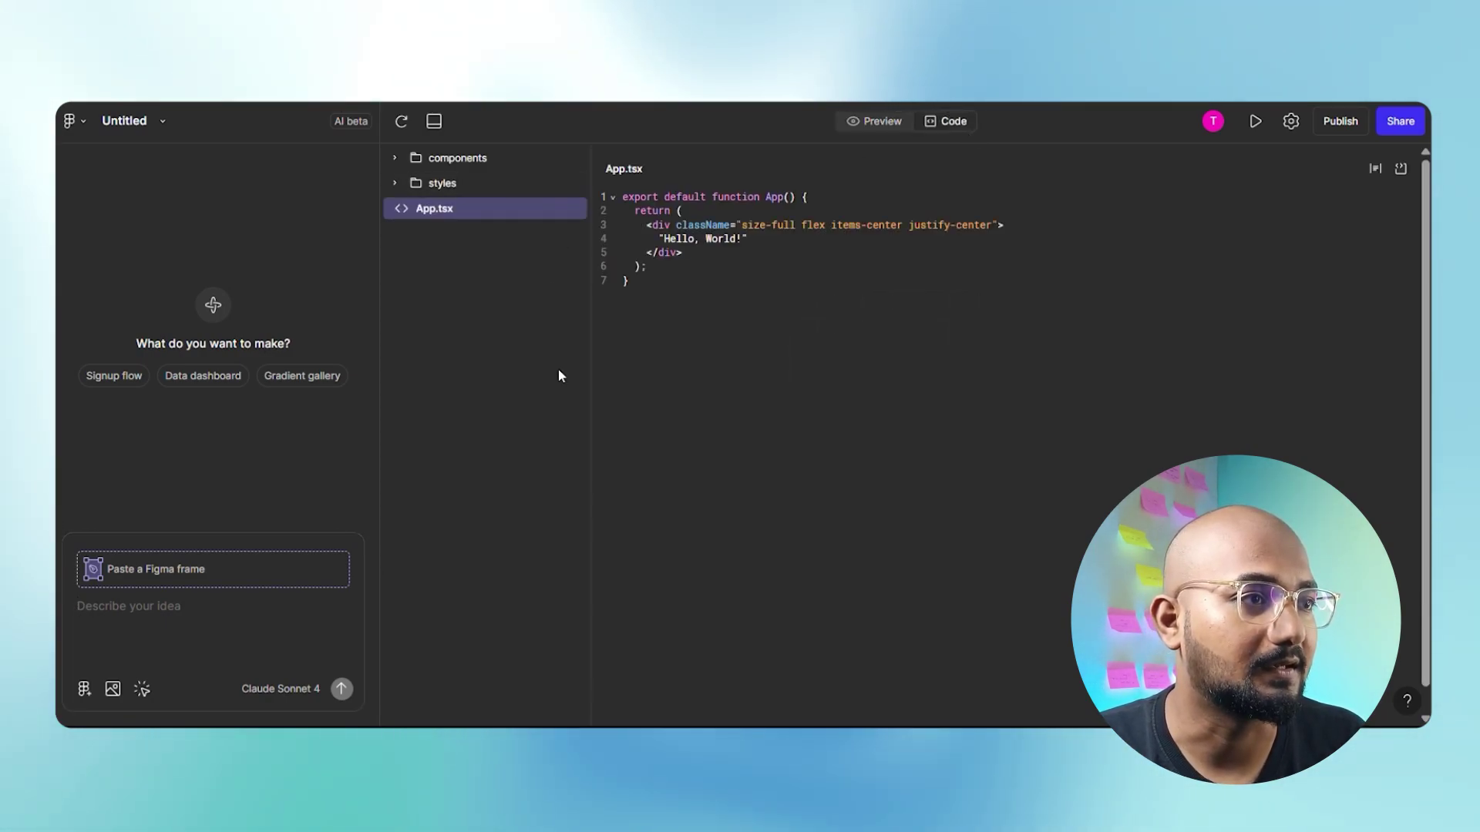
{"action": "left_click", "coordinate": [874, 121]}
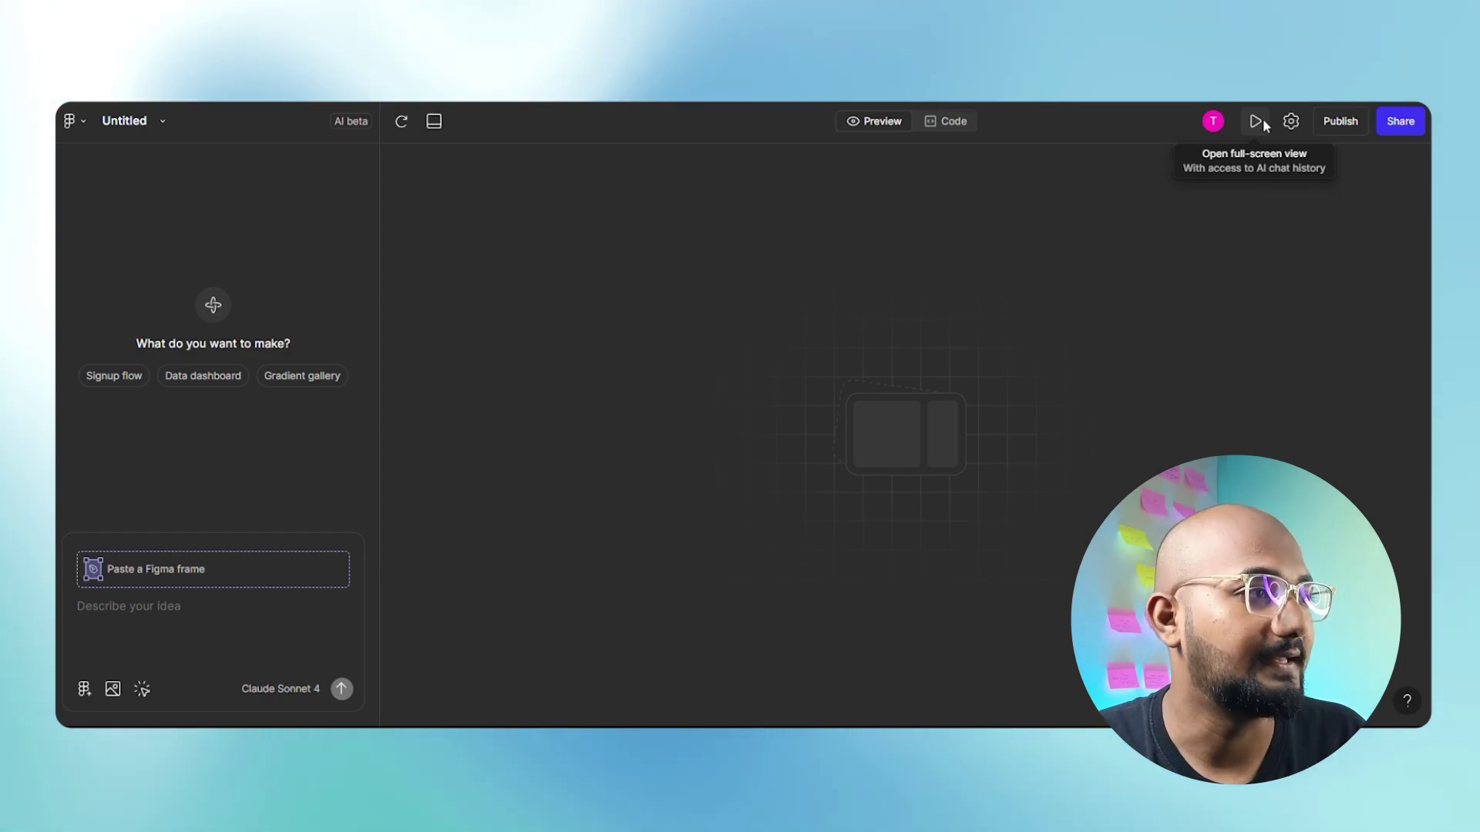
Step: Review the file's general settings, images, custom code and domain options, and return to the editor
{"action": "left_click", "coordinate": [1291, 122]}
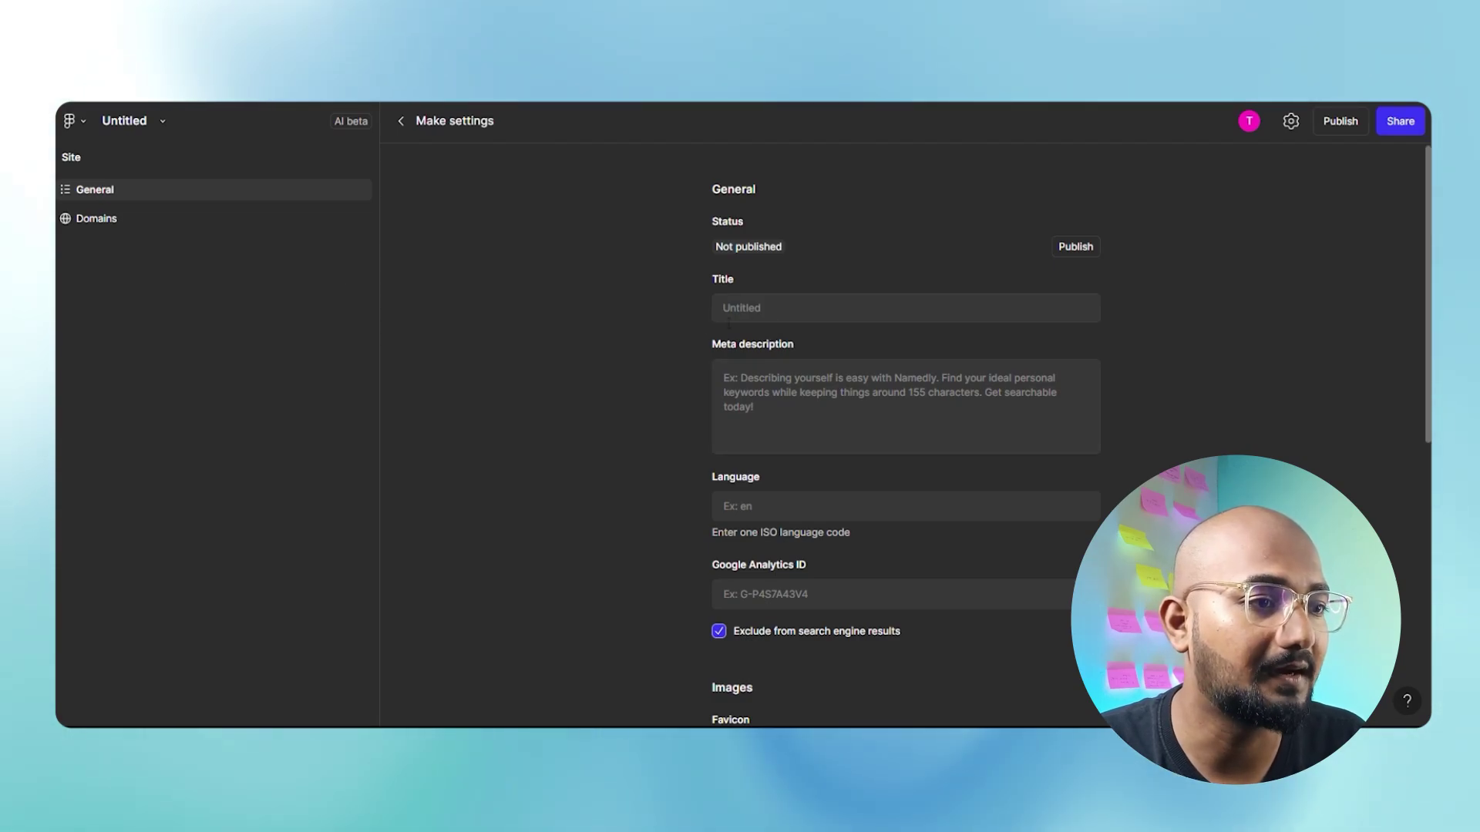
{"action": "scroll", "coordinate": [882, 396], "scroll_direction": "down", "scroll_amount": 5}
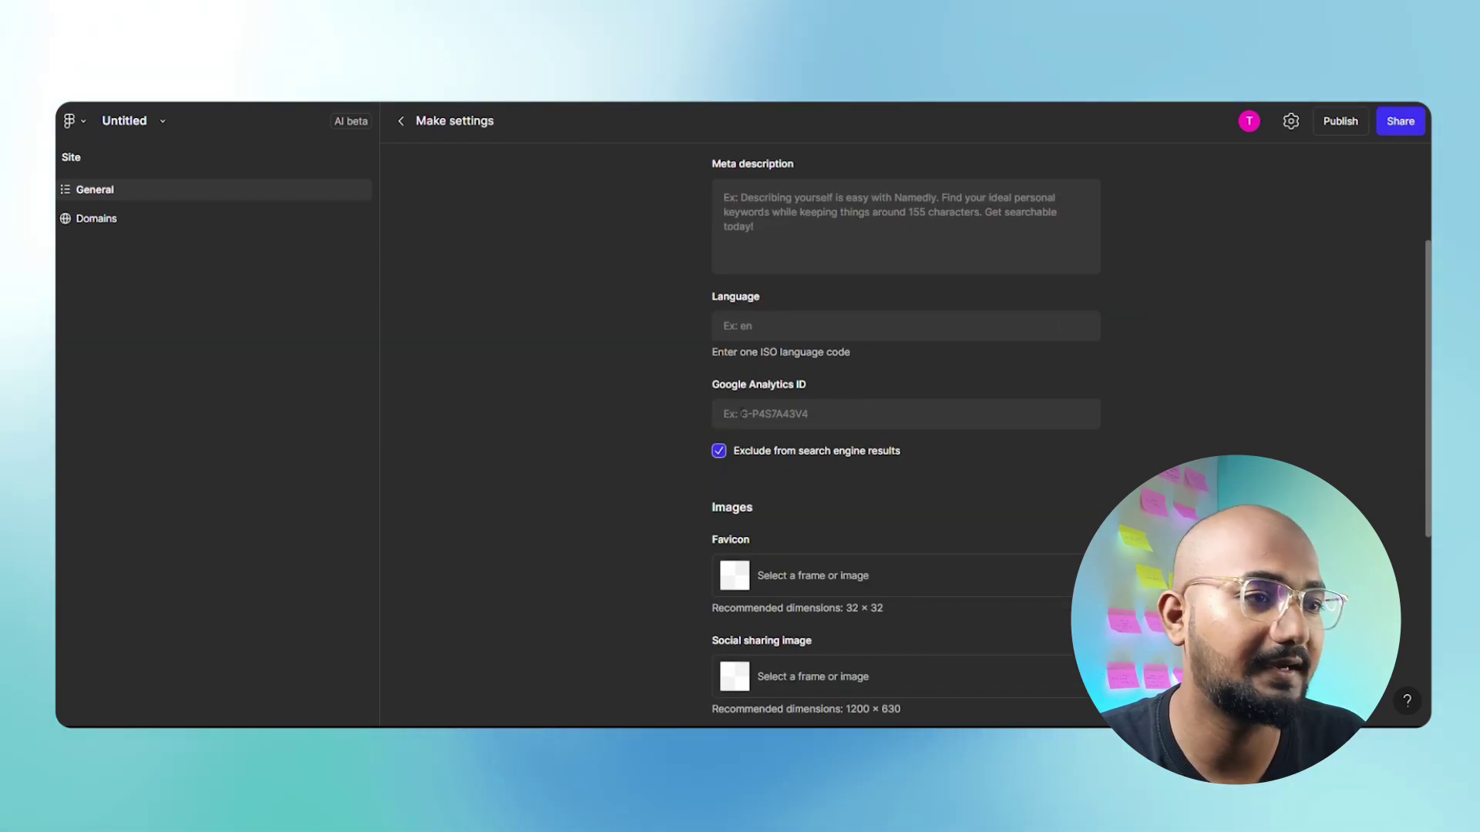
{"action": "scroll", "coordinate": [815, 395], "scroll_direction": "down", "scroll_amount": 7}
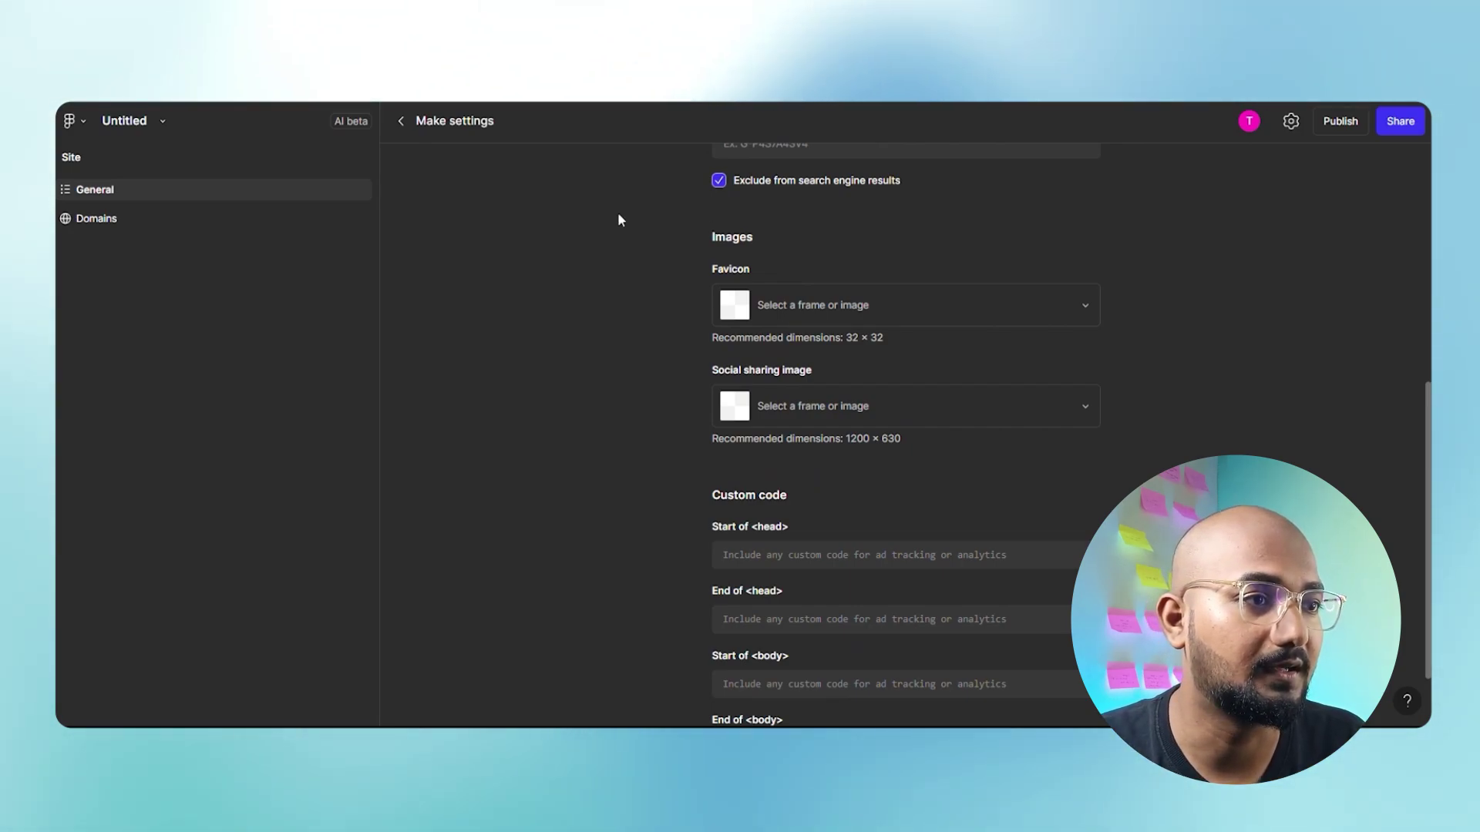
{"action": "scroll", "coordinate": [752, 333], "scroll_direction": "down", "scroll_amount": 2}
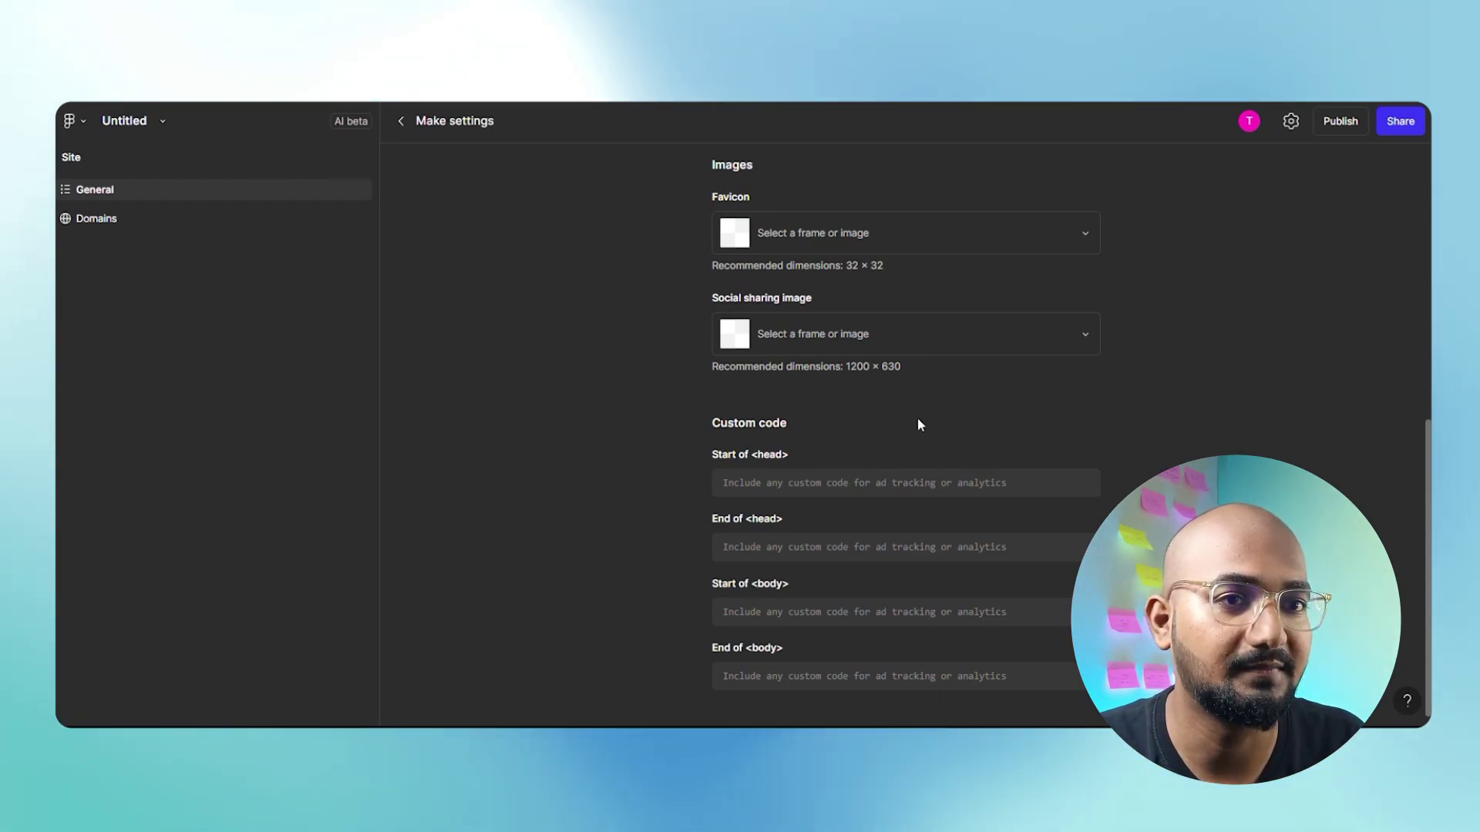
{"action": "scroll", "coordinate": [917, 418], "scroll_direction": "up", "scroll_amount": 10}
{"action": "left_click", "coordinate": [164, 226]}
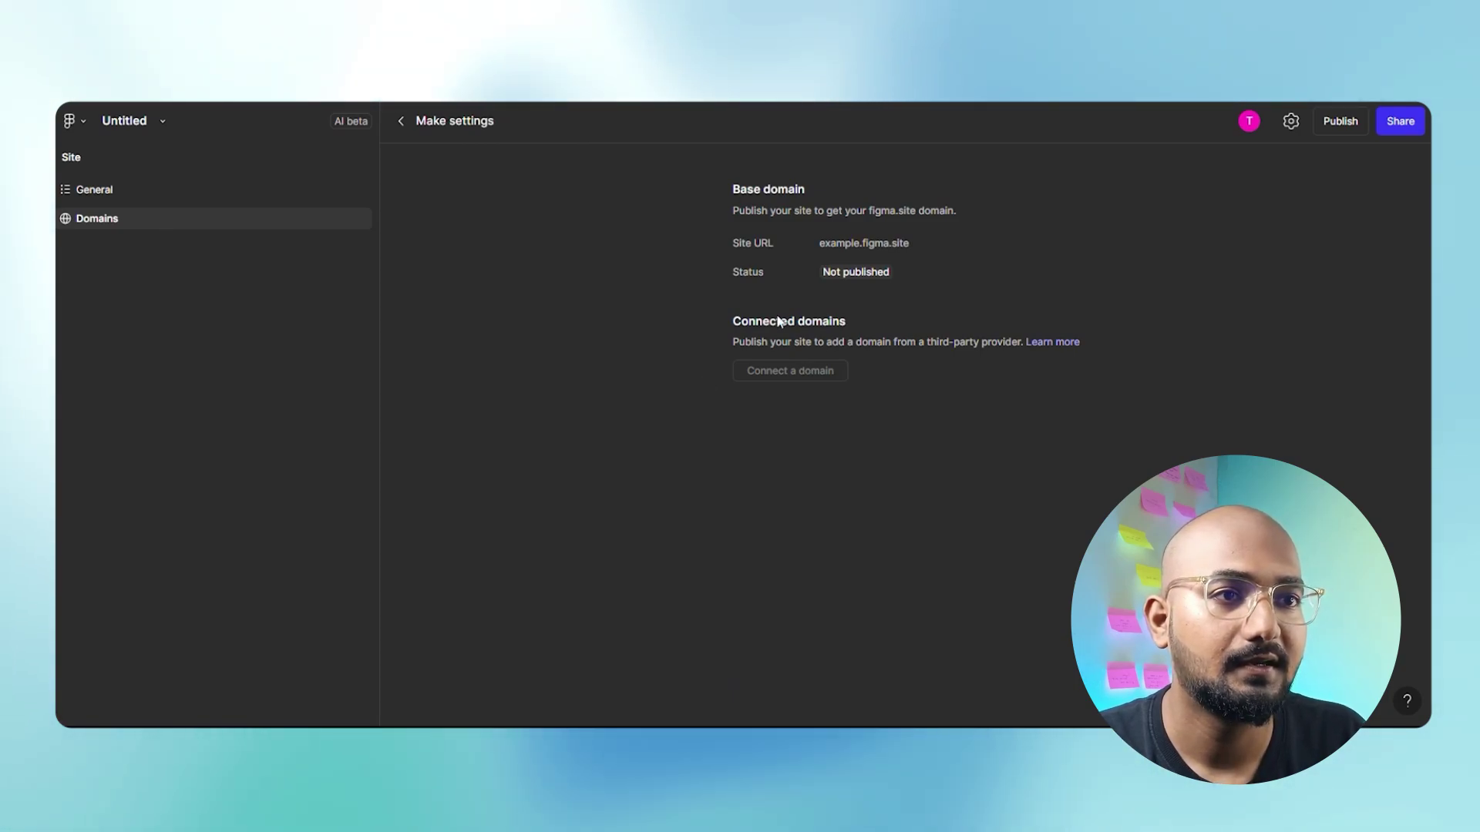
{"action": "left_click", "coordinate": [401, 121]}
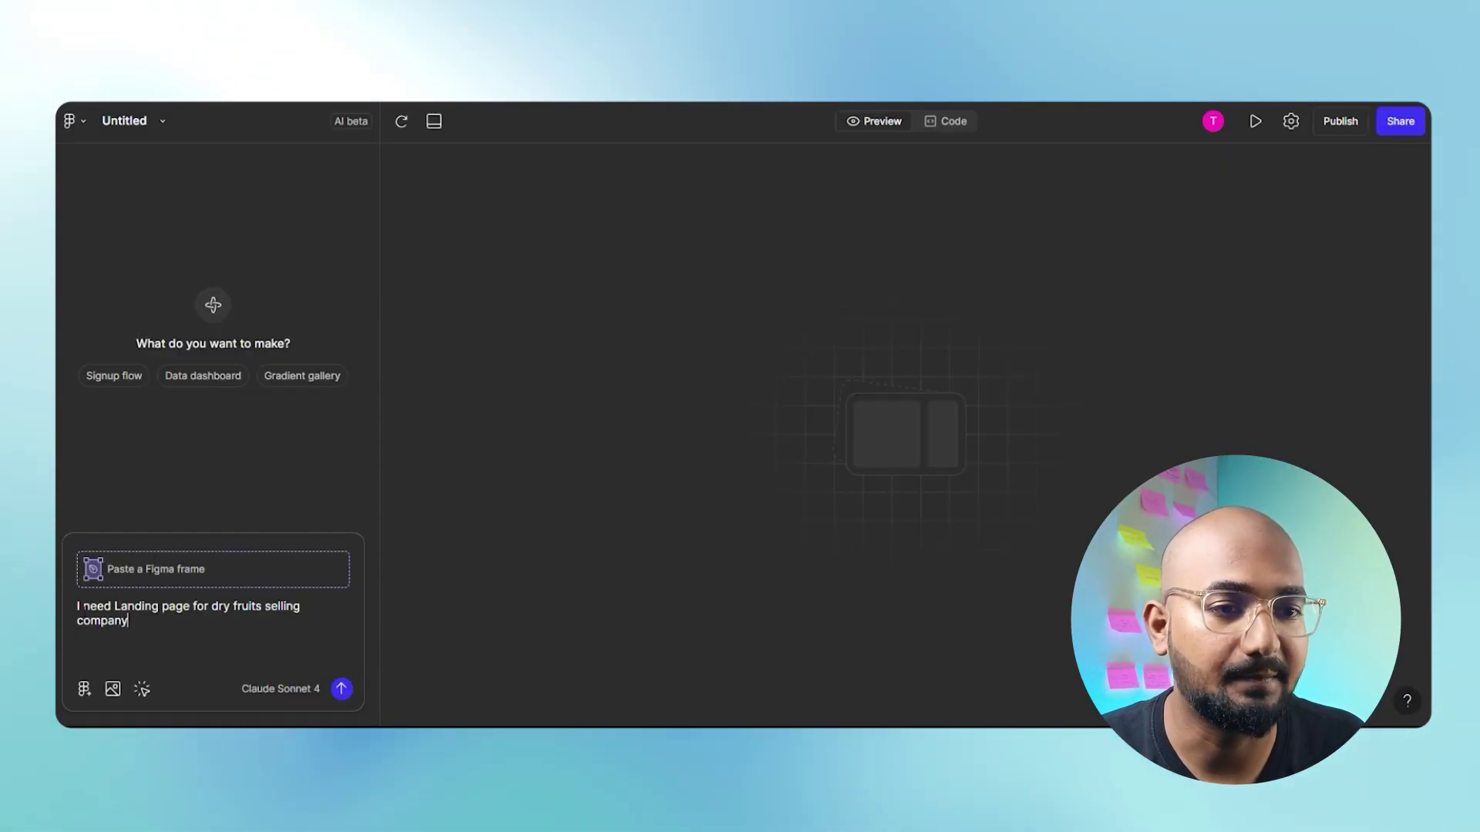
Step: Submit the prompt "I need Landing page for dry fruits selling company" to generate the page
{"action": "left_click", "coordinate": [188, 621]}
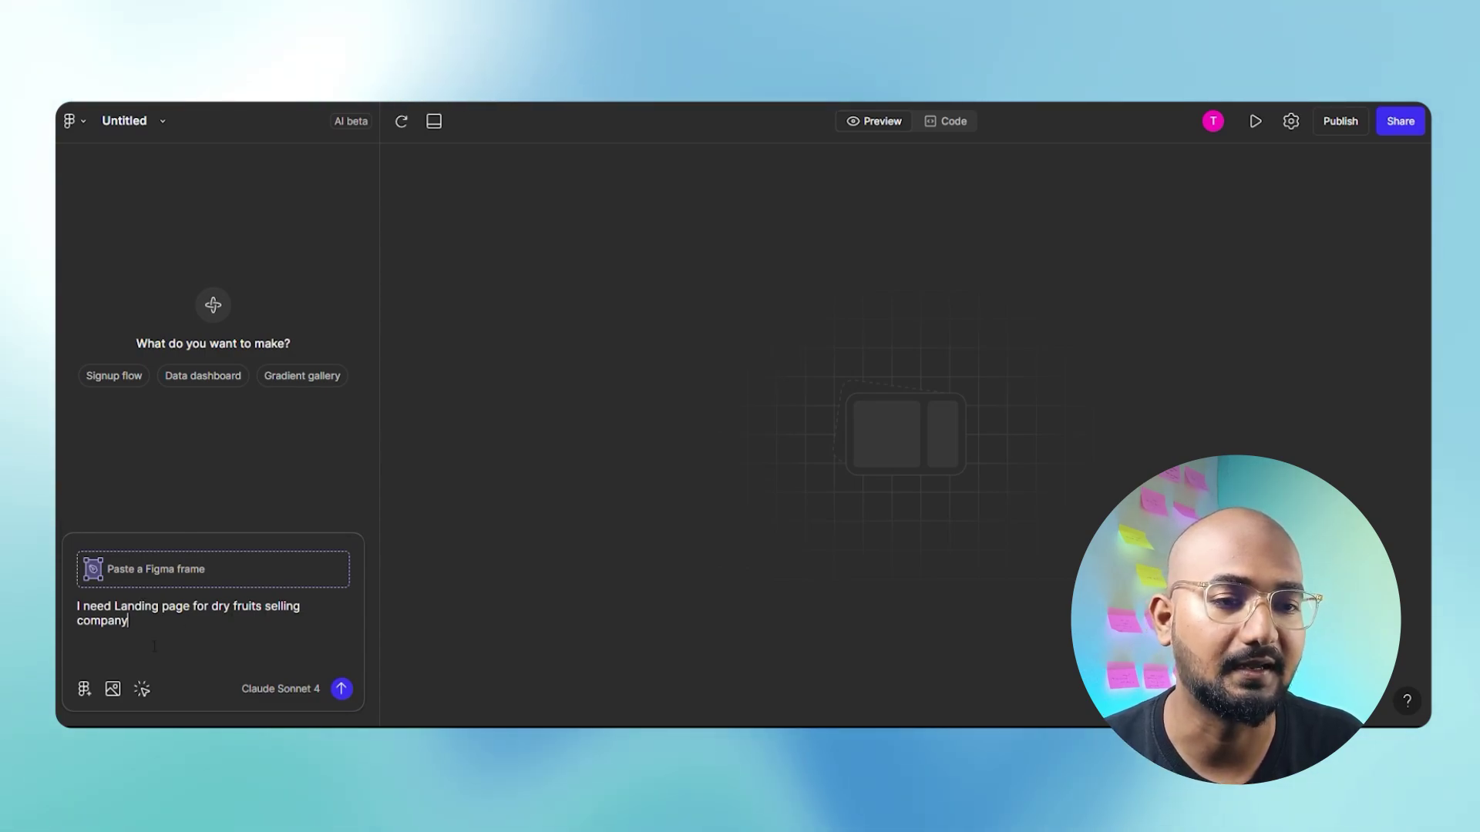
{"action": "left_click", "coordinate": [342, 689]}
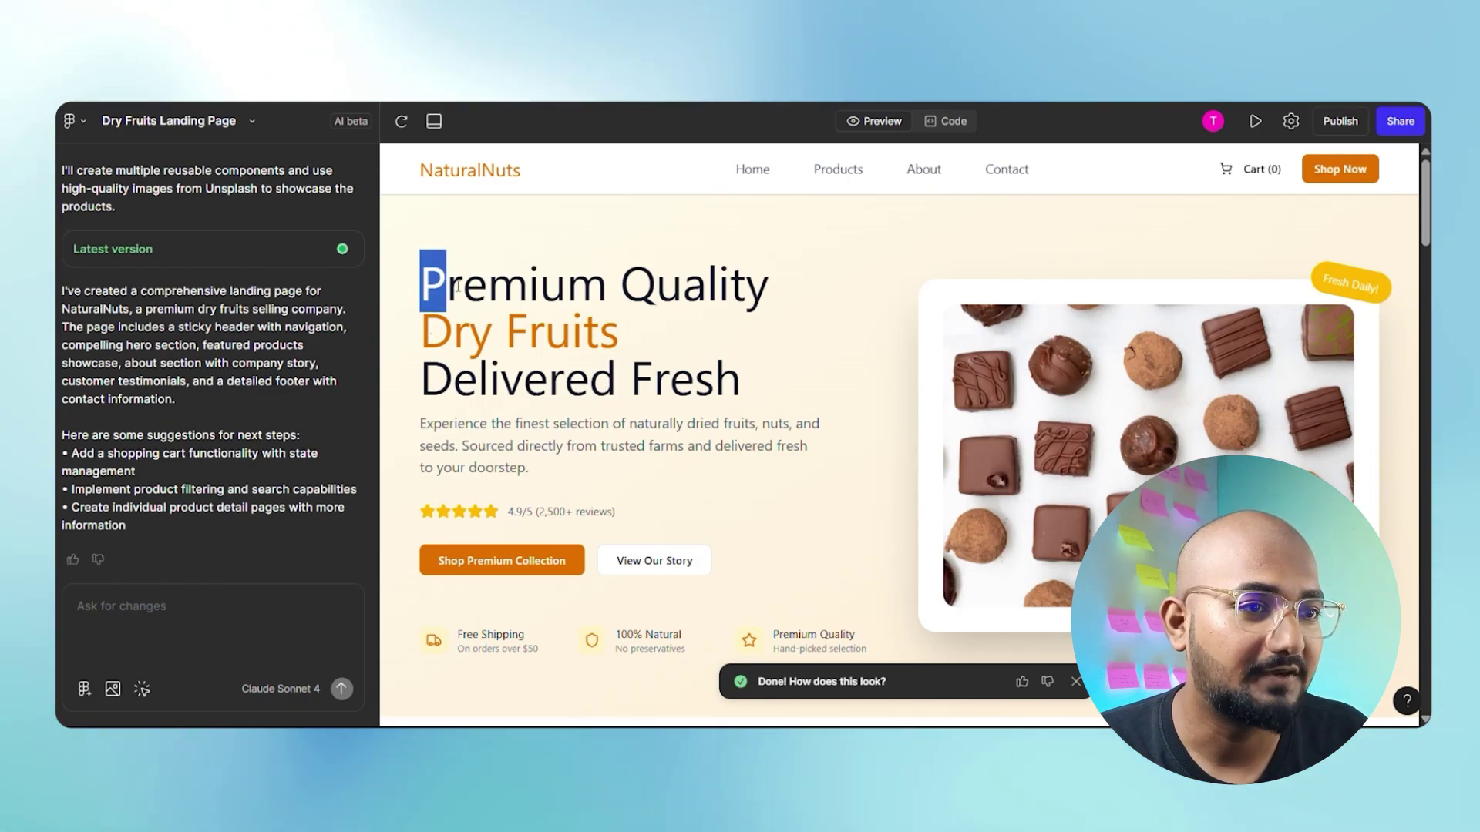
Step: Examine the generated page's hero section, including its headline, call-to-action buttons and feature highlights
{"action": "left_click_drag", "start_coordinate": [457, 287], "coordinate": [791, 383]}
{"action": "scroll", "coordinate": [778, 432], "scroll_direction": "down", "scroll_amount": 2}
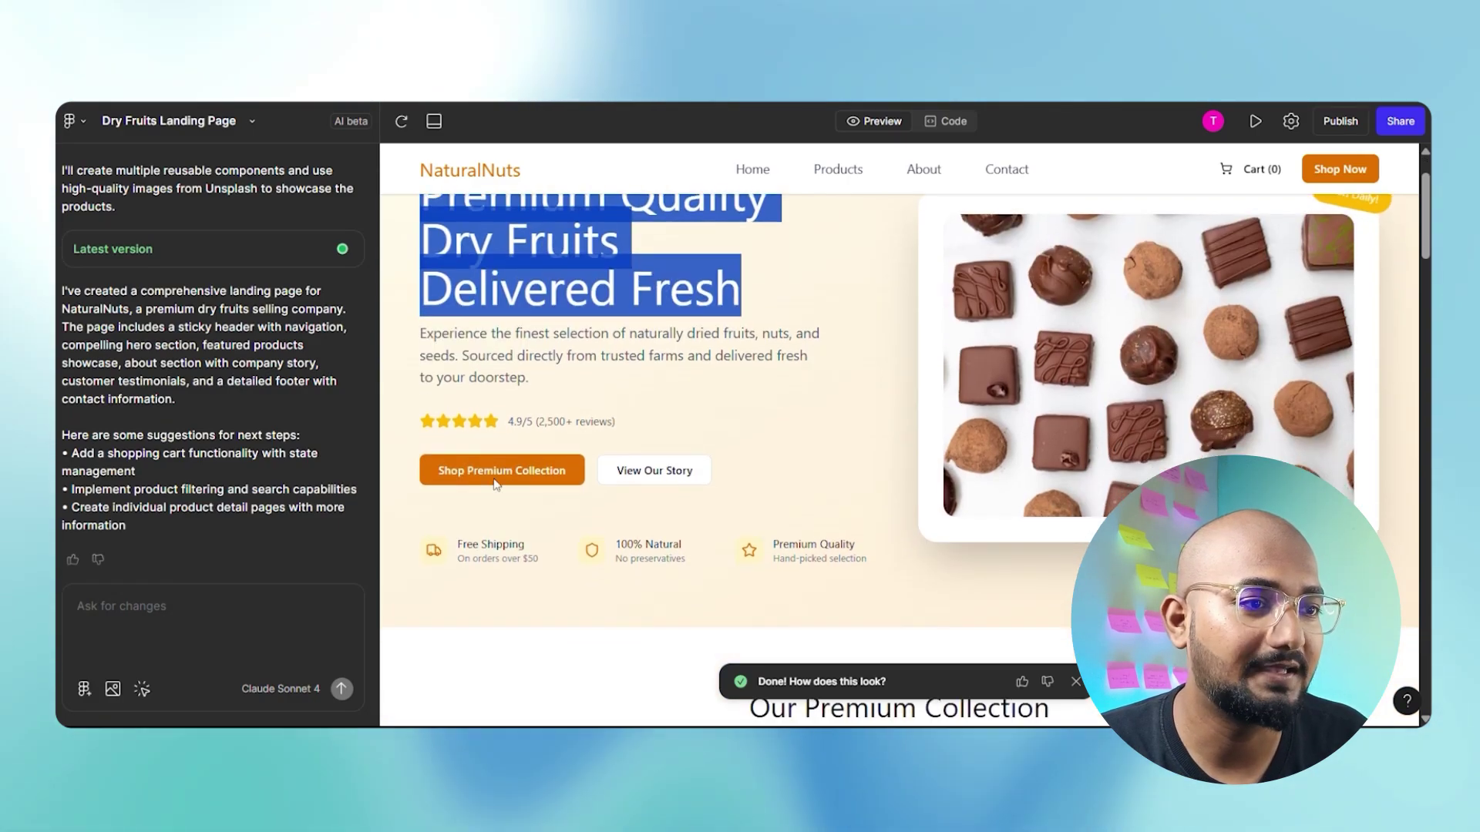
{"action": "left_click", "coordinate": [770, 504]}
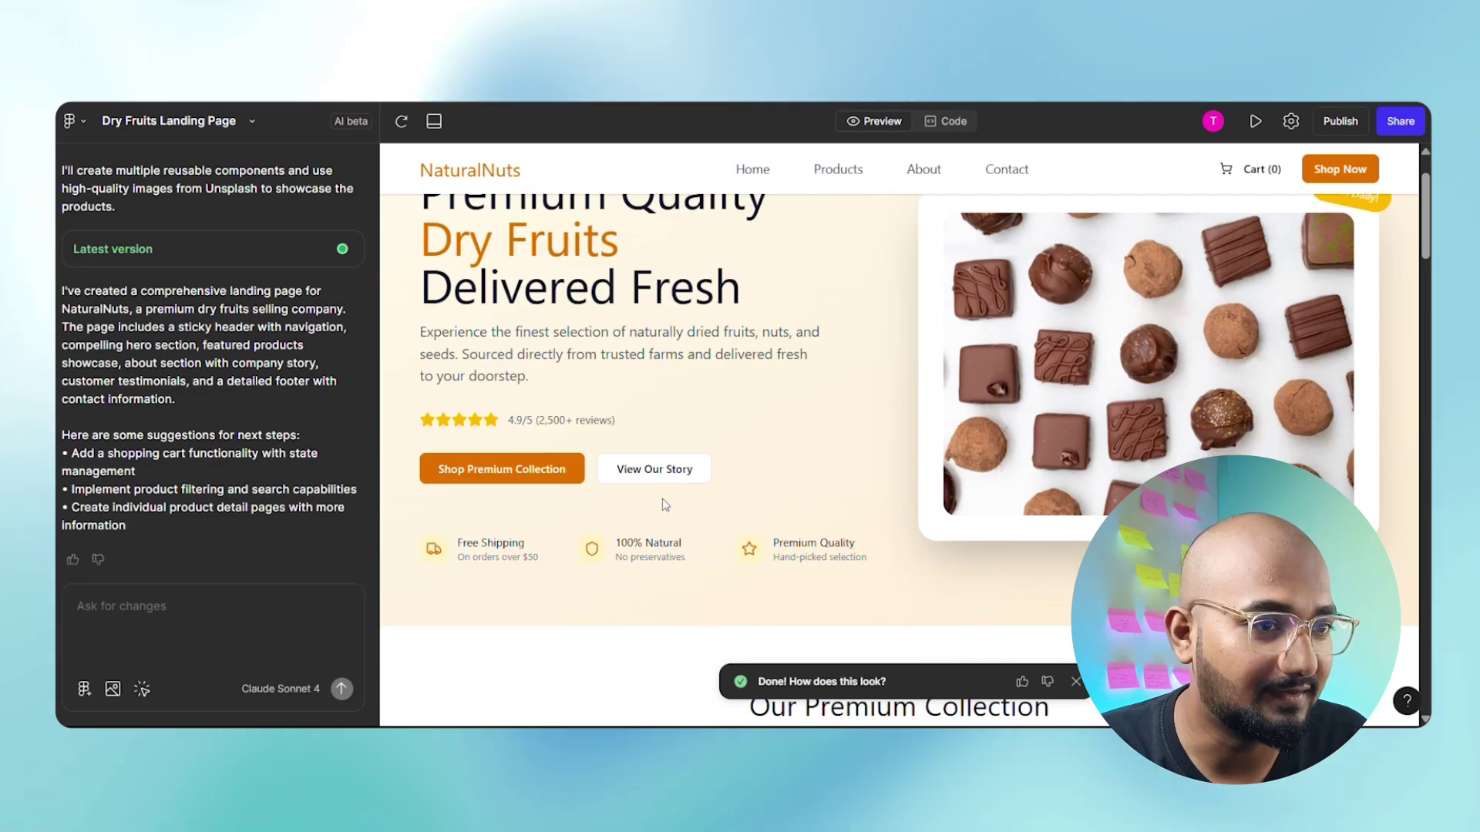
{"action": "scroll", "coordinate": [665, 504], "scroll_direction": "down", "scroll_amount": 2}
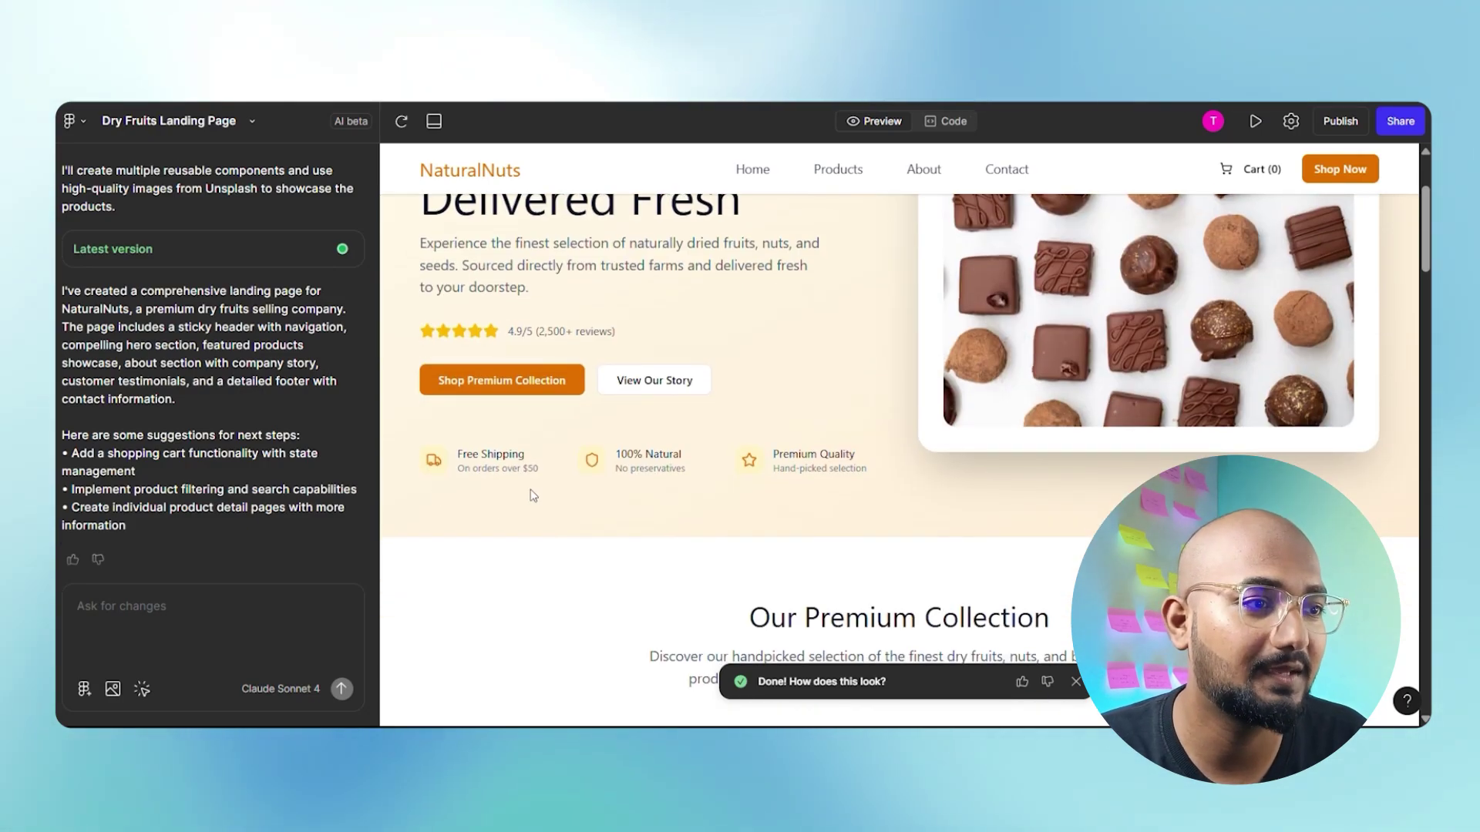
{"action": "scroll", "coordinate": [805, 400], "scroll_direction": "down", "scroll_amount": 8}
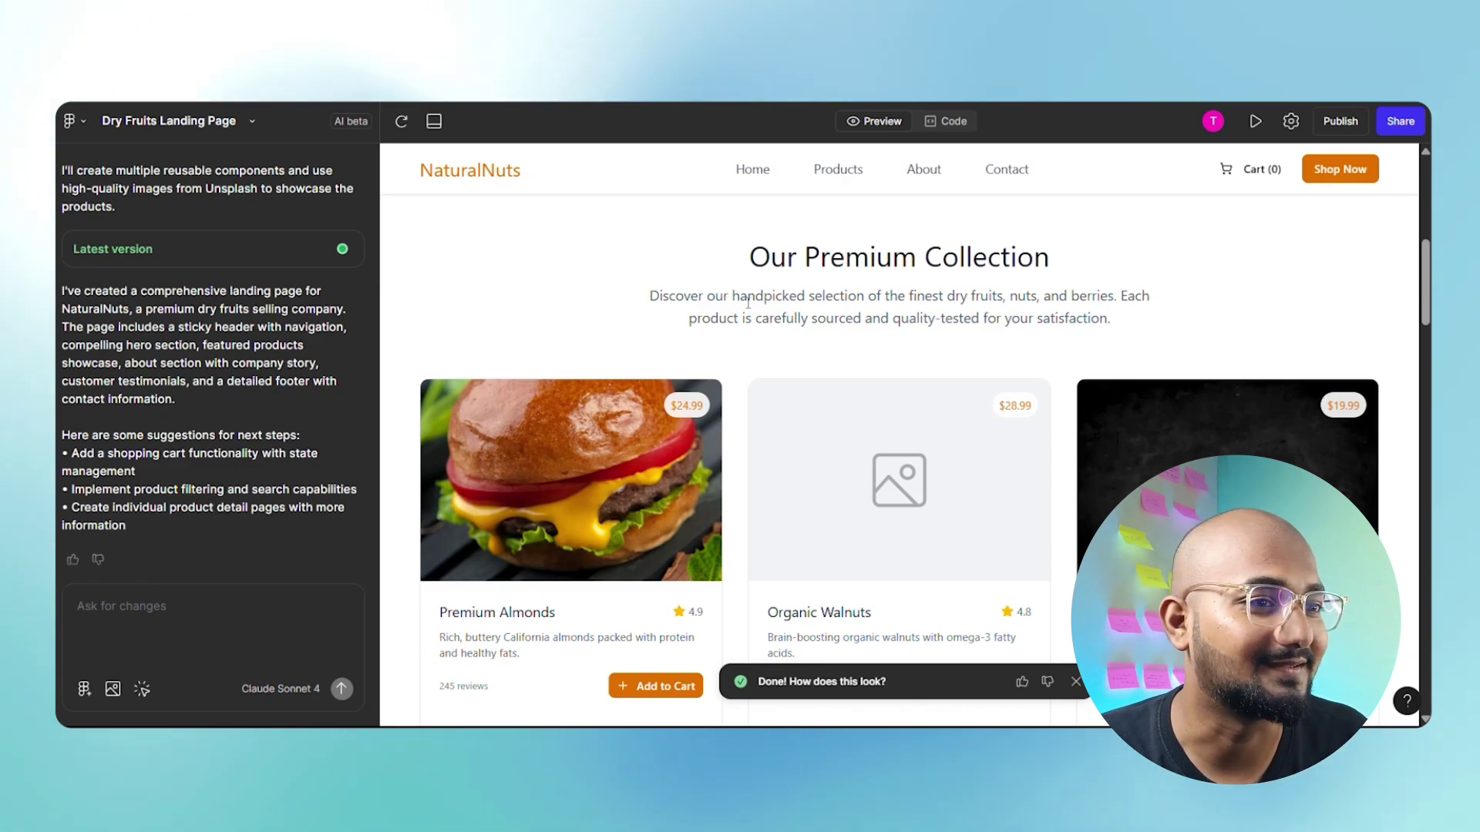
Step: Examine the "Our Premium Collection" section, checking its heading, description, product cards and images
{"action": "scroll", "coordinate": [702, 316], "scroll_direction": "down", "scroll_amount": 1}
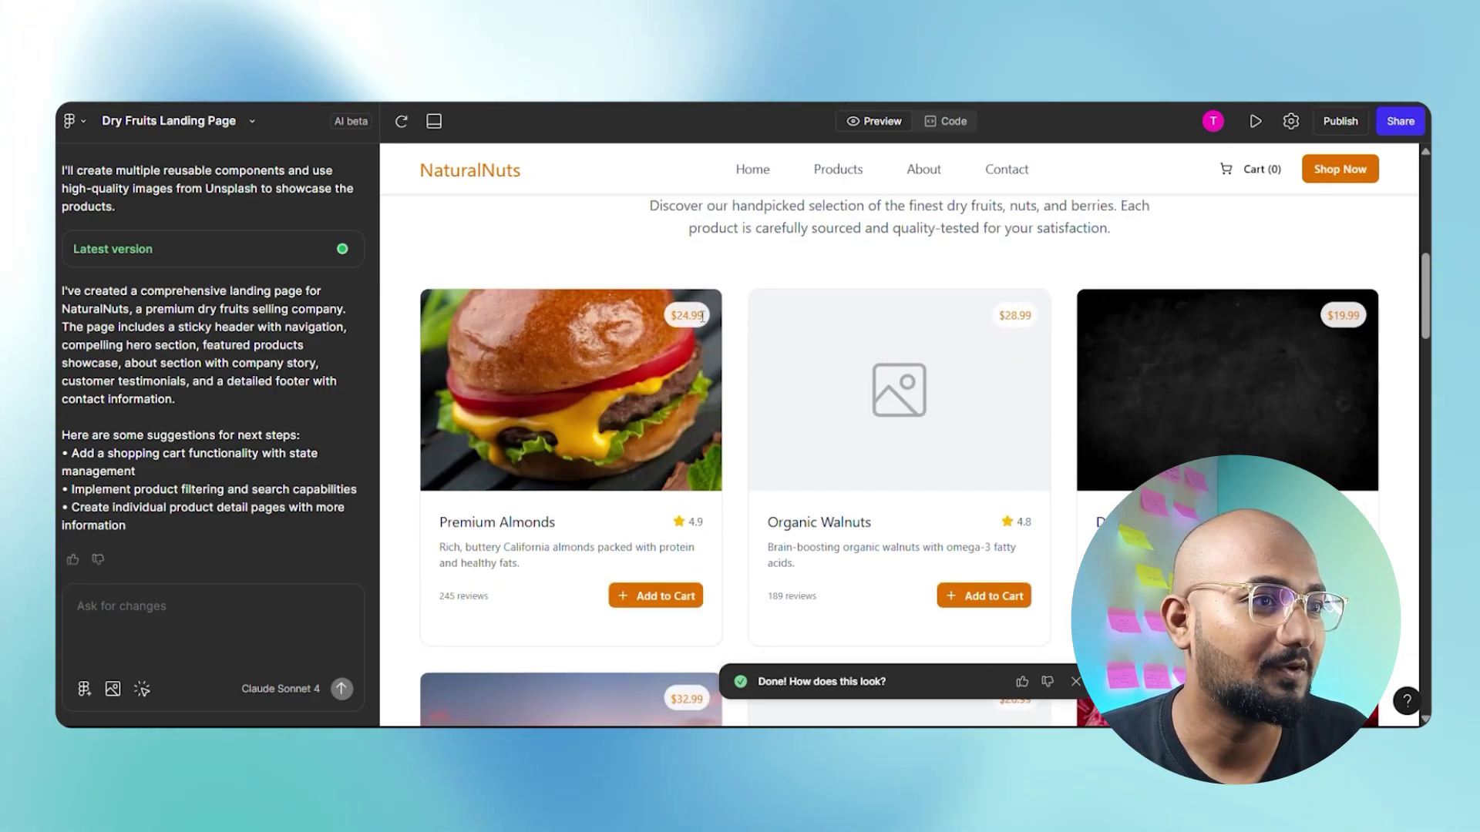
{"action": "scroll", "coordinate": [702, 316], "scroll_direction": "up", "scroll_amount": 1}
{"action": "left_click_drag", "start_coordinate": [746, 257], "coordinate": [1022, 272]}
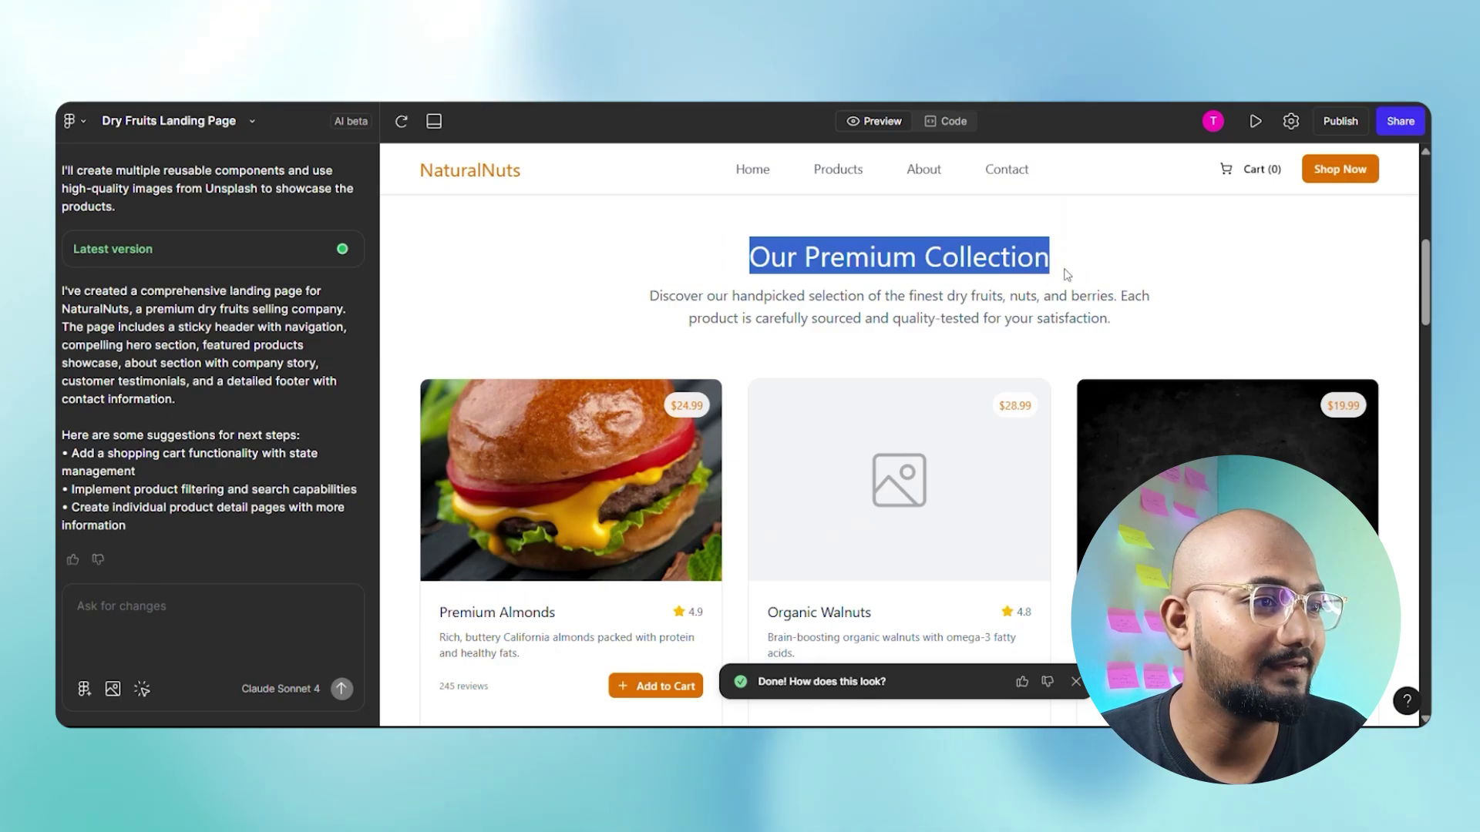
{"action": "left_click_drag", "start_coordinate": [838, 311], "coordinate": [1114, 319]}
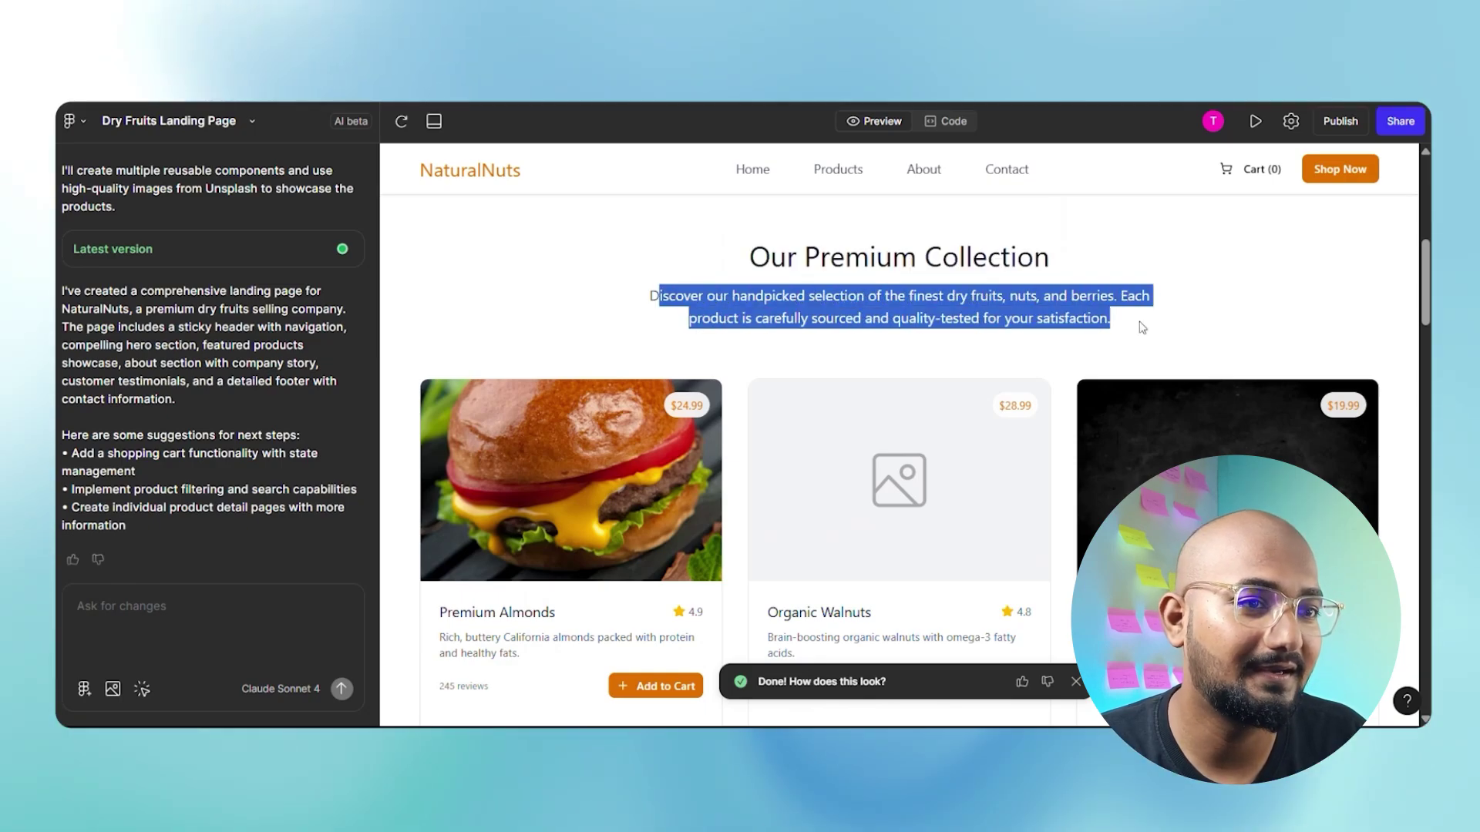
{"action": "scroll", "coordinate": [437, 456], "scroll_direction": "down", "scroll_amount": 2}
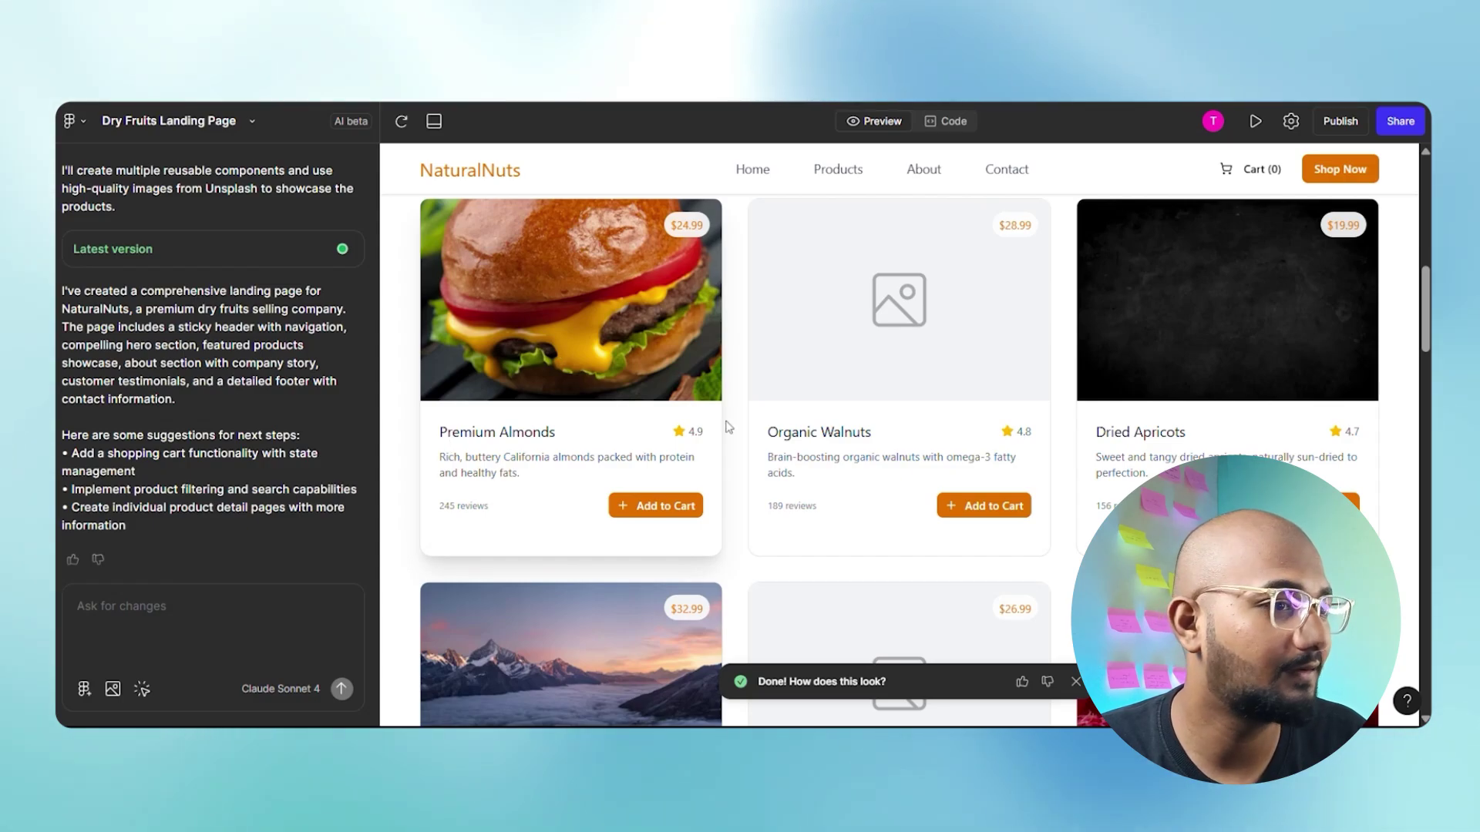
{"action": "scroll", "coordinate": [728, 426], "scroll_direction": "down", "scroll_amount": 1}
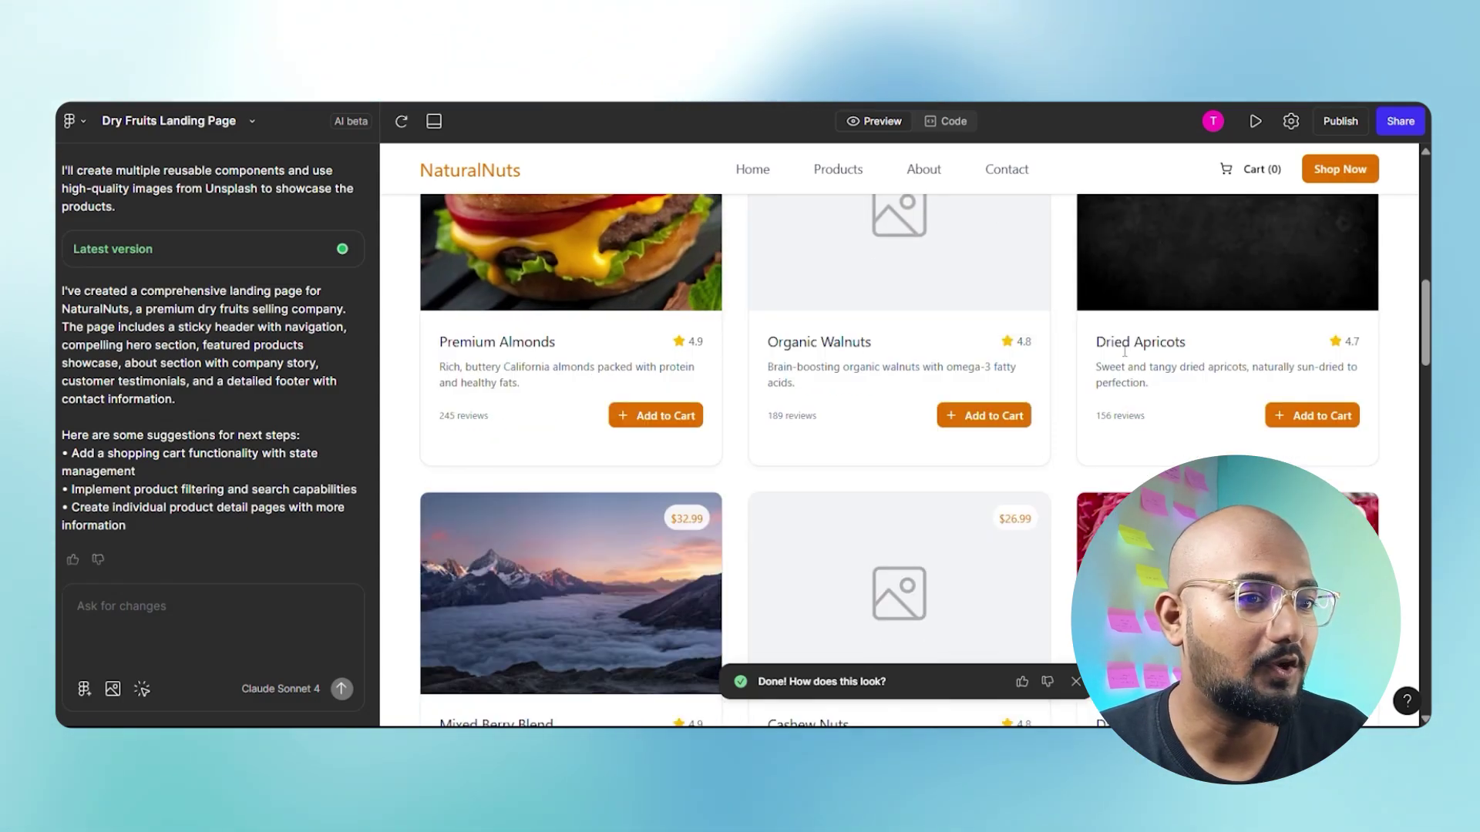
{"action": "scroll", "coordinate": [1125, 351], "scroll_direction": "down", "scroll_amount": 3}
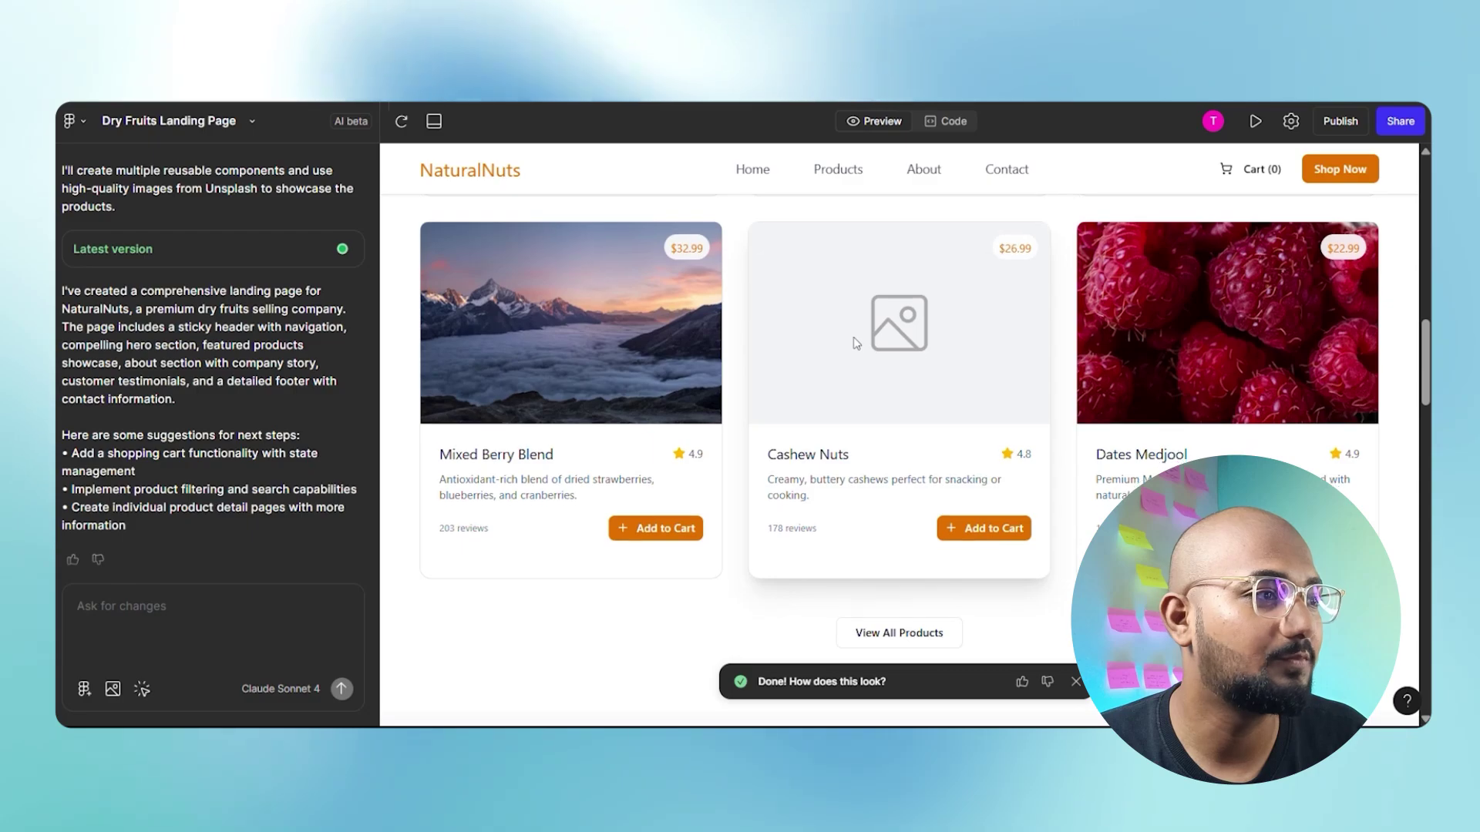
{"action": "scroll", "coordinate": [855, 343], "scroll_direction": "down", "scroll_amount": 1}
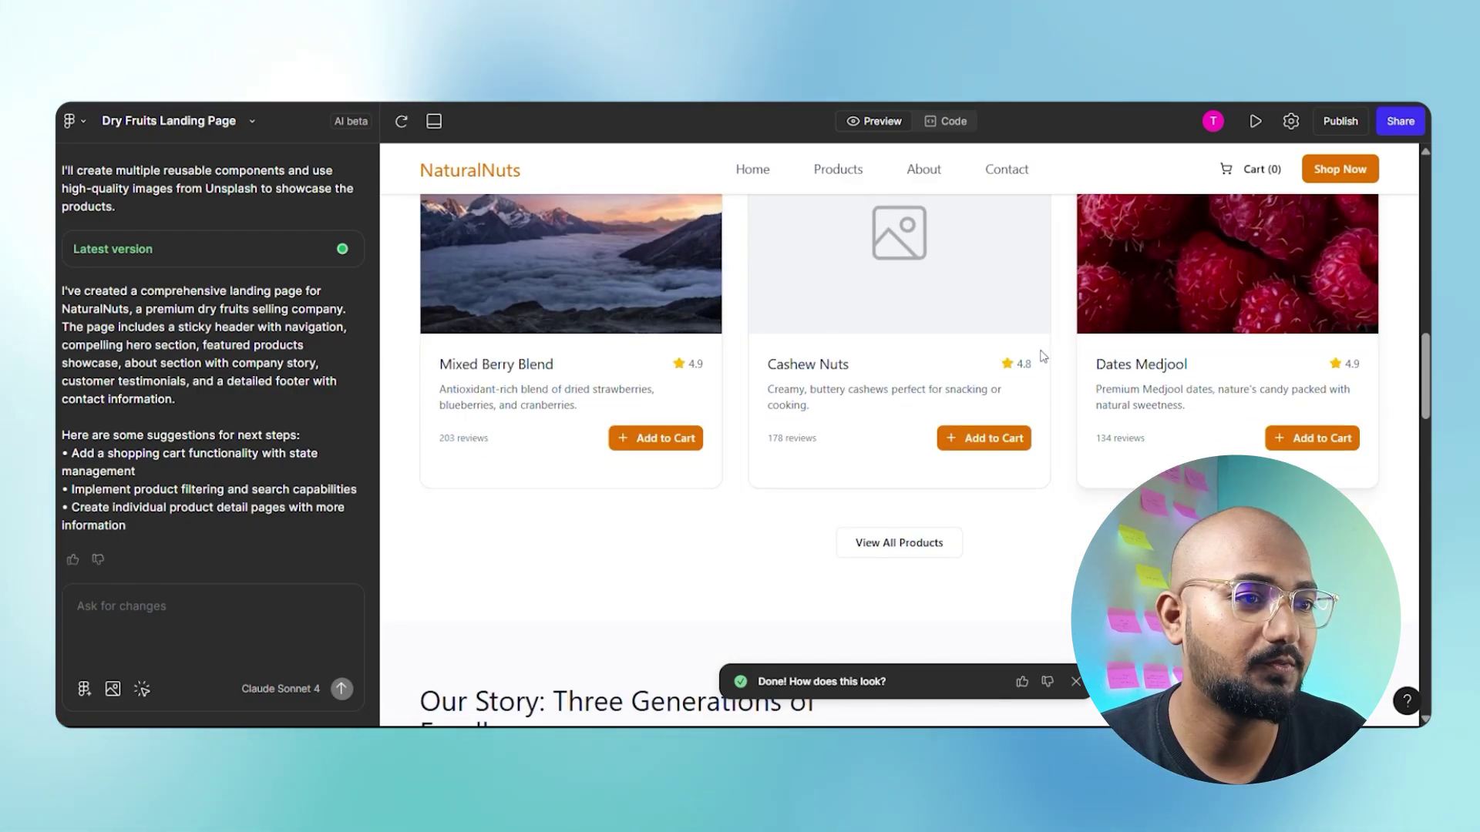
Step: Examine the company story, "What Makes Us Different", customer testimonials and footer sections of the generated page
{"action": "scroll", "coordinate": [694, 429], "scroll_direction": "down", "scroll_amount": 4}
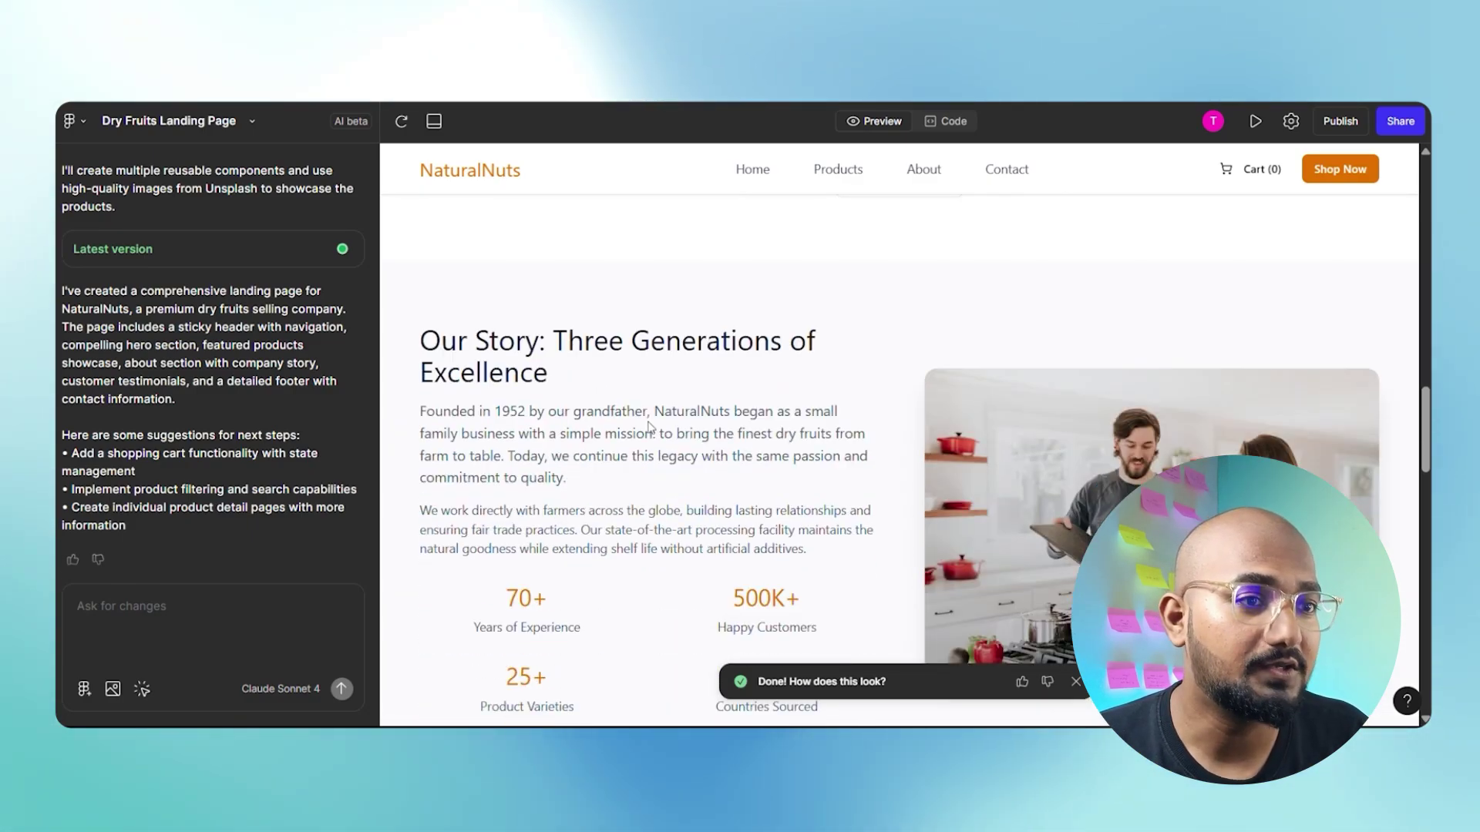
{"action": "scroll", "coordinate": [537, 369], "scroll_direction": "down", "scroll_amount": 1}
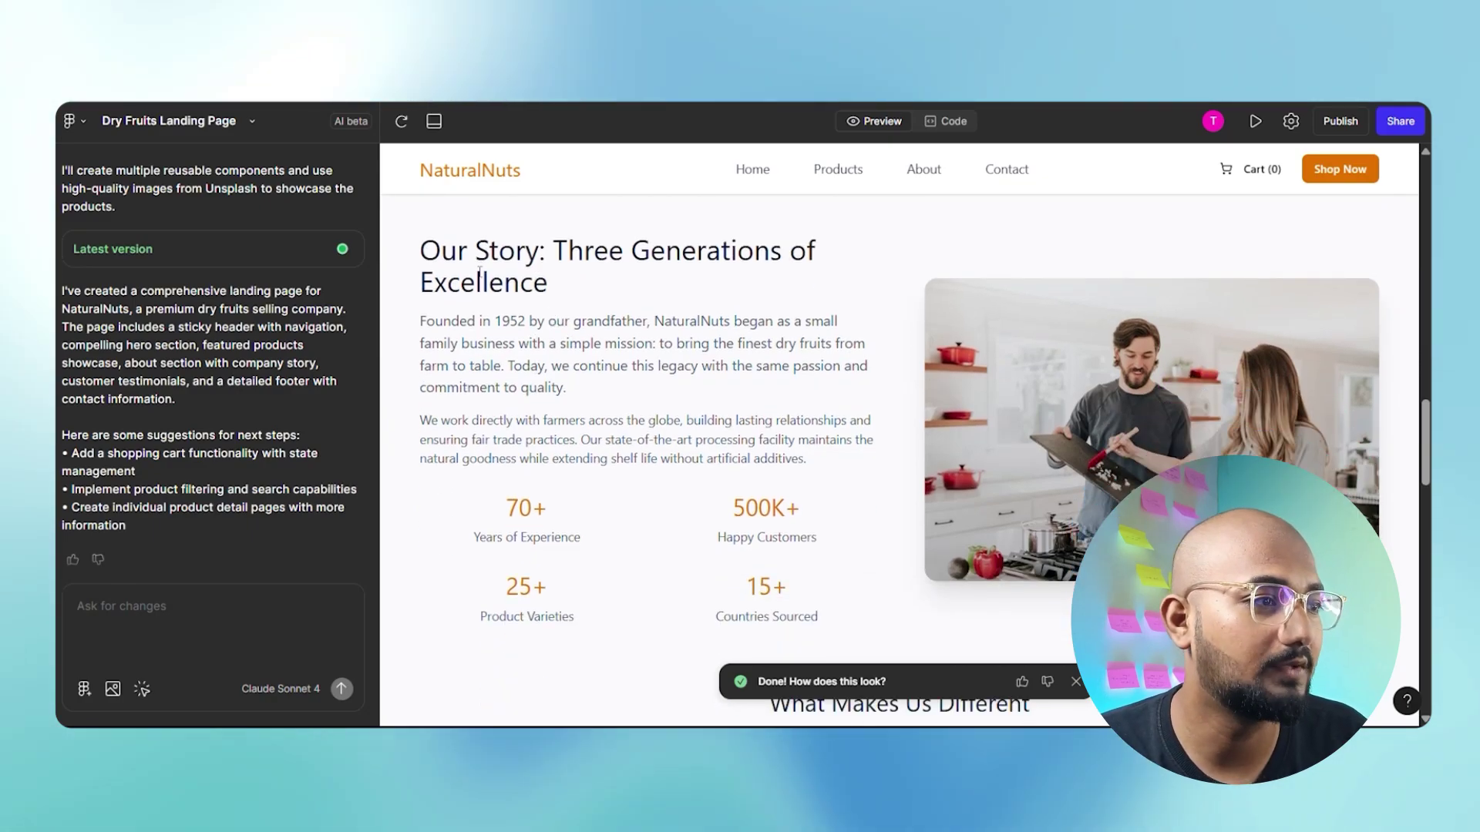
{"action": "scroll", "coordinate": [616, 370], "scroll_direction": "down", "scroll_amount": 4}
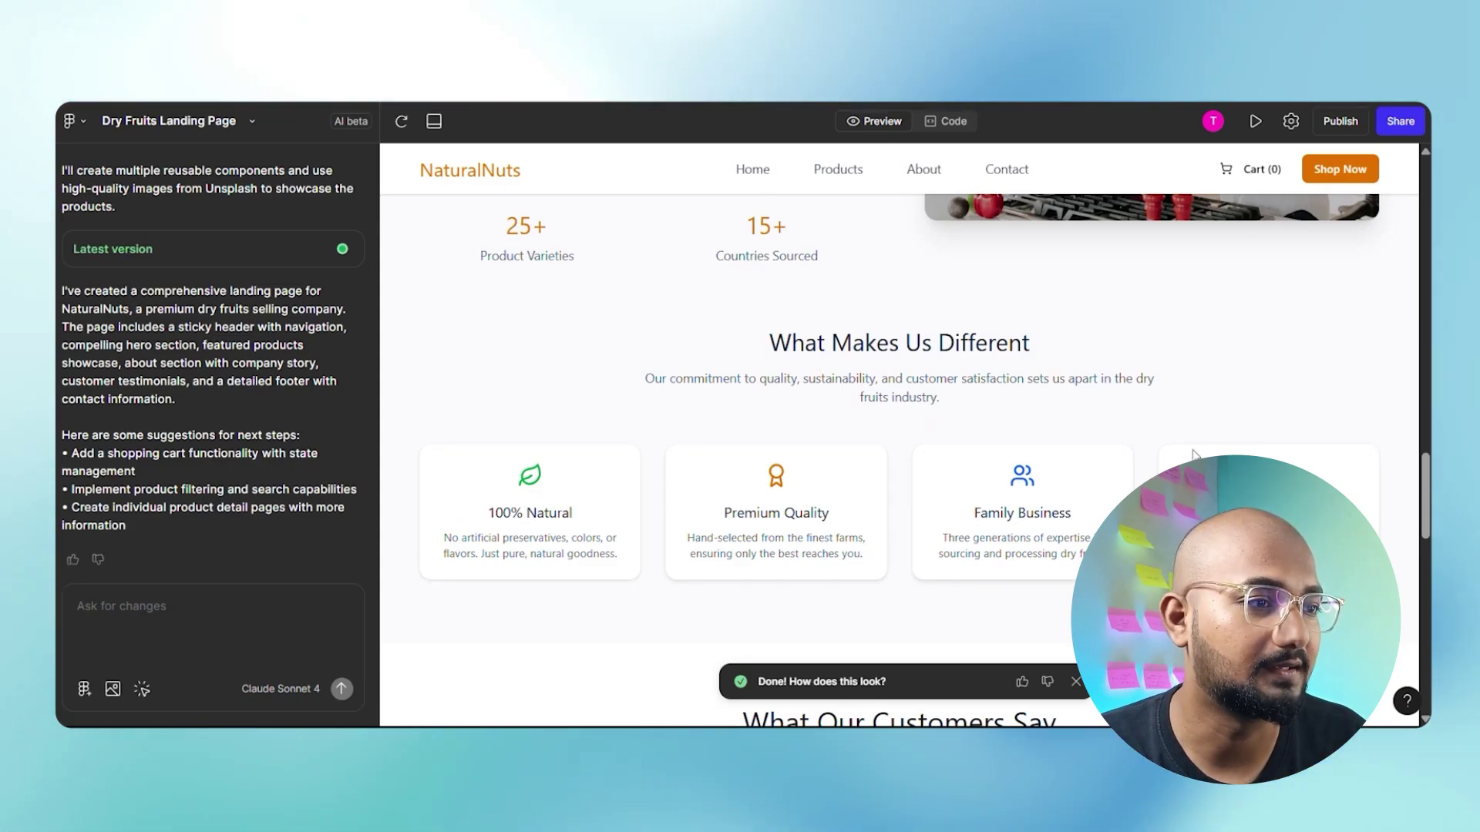
{"action": "scroll", "coordinate": [942, 399], "scroll_direction": "down", "scroll_amount": 3}
{"action": "scroll", "coordinate": [942, 399], "scroll_direction": "down", "scroll_amount": 3}
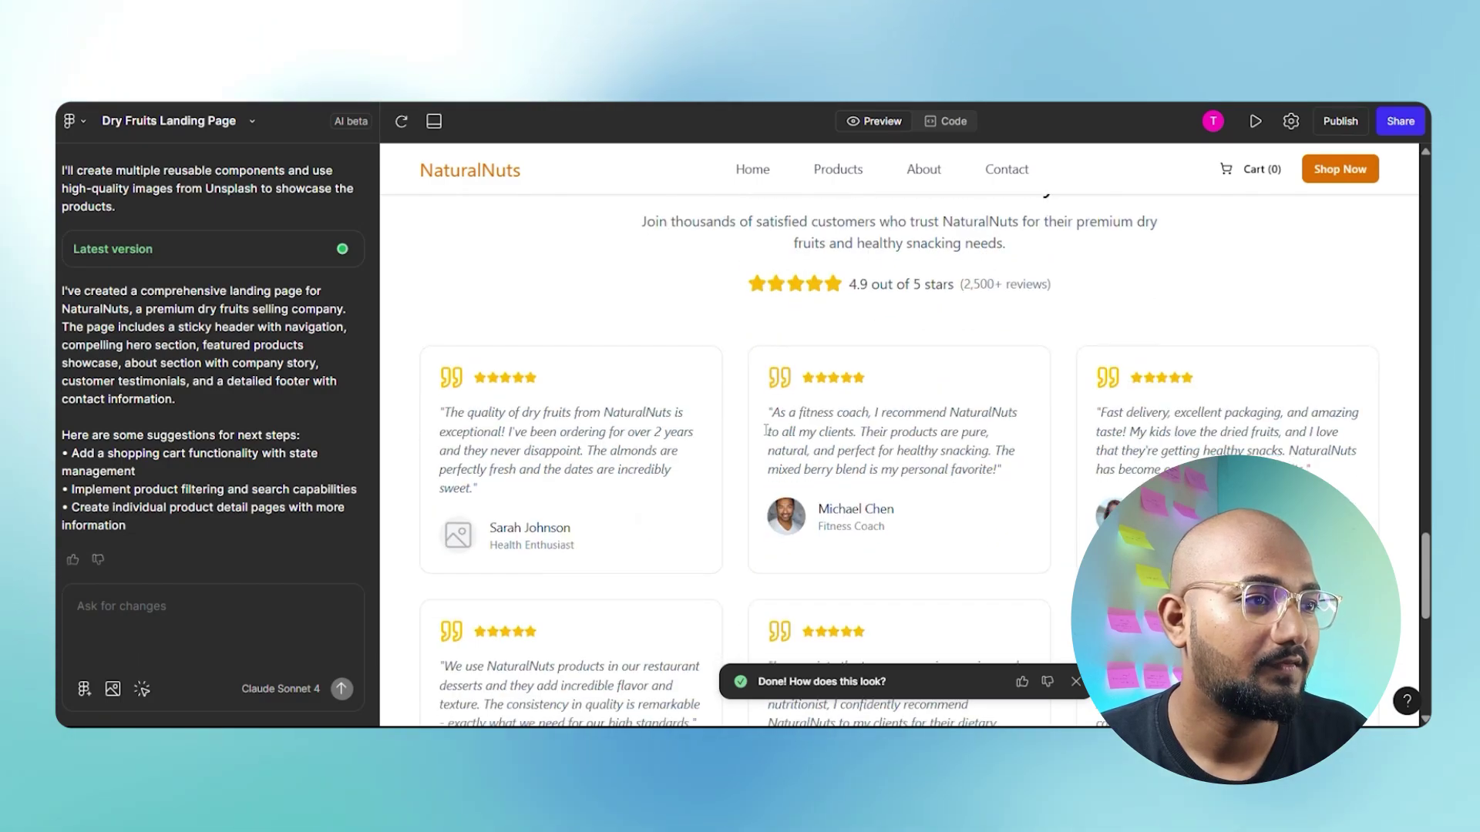
{"action": "scroll", "coordinate": [1060, 288], "scroll_direction": "up", "scroll_amount": 1}
{"action": "scroll", "coordinate": [860, 395], "scroll_direction": "down", "scroll_amount": 1}
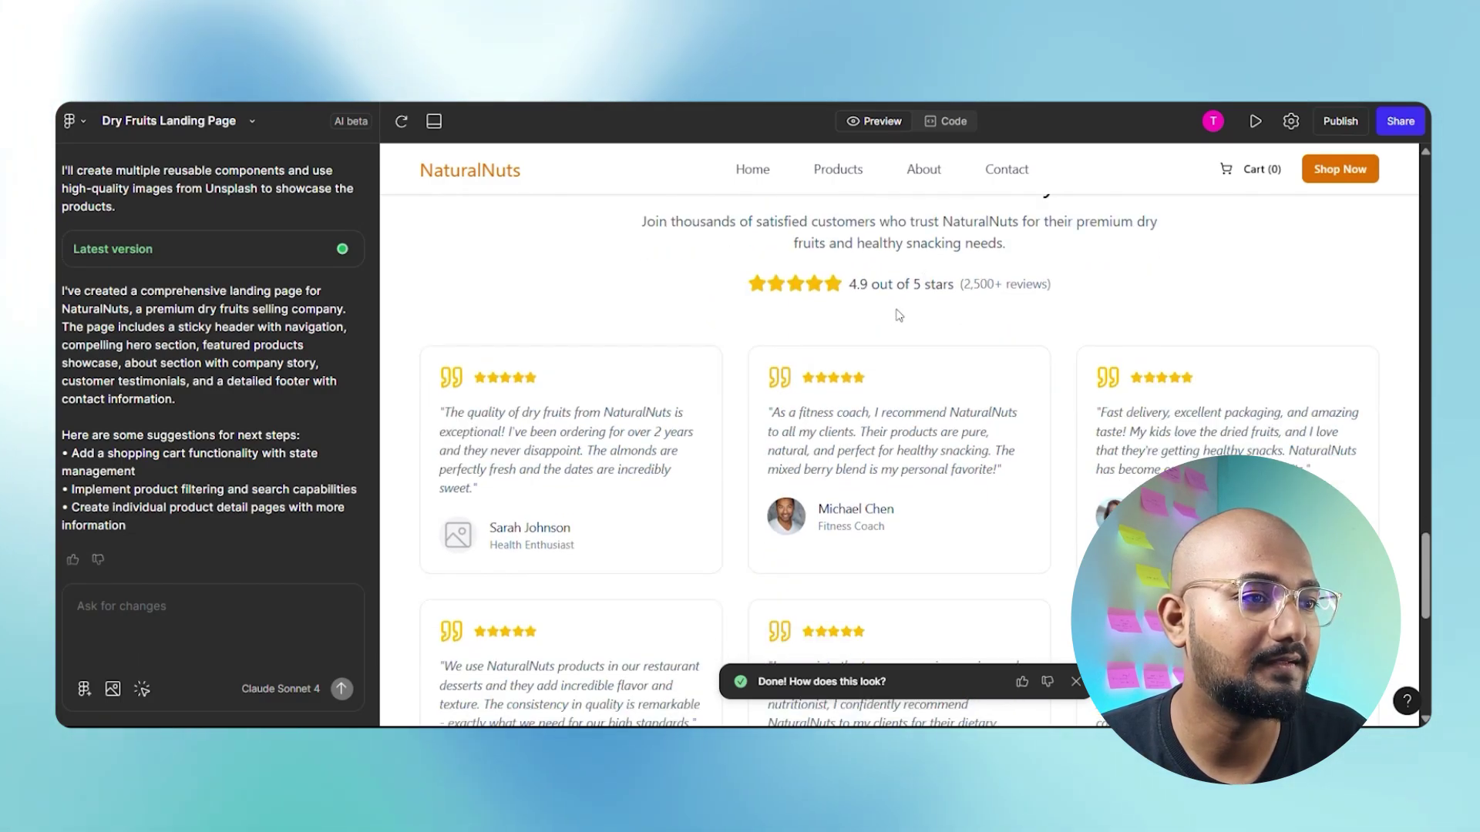
{"action": "scroll", "coordinate": [859, 395], "scroll_direction": "down", "scroll_amount": 3}
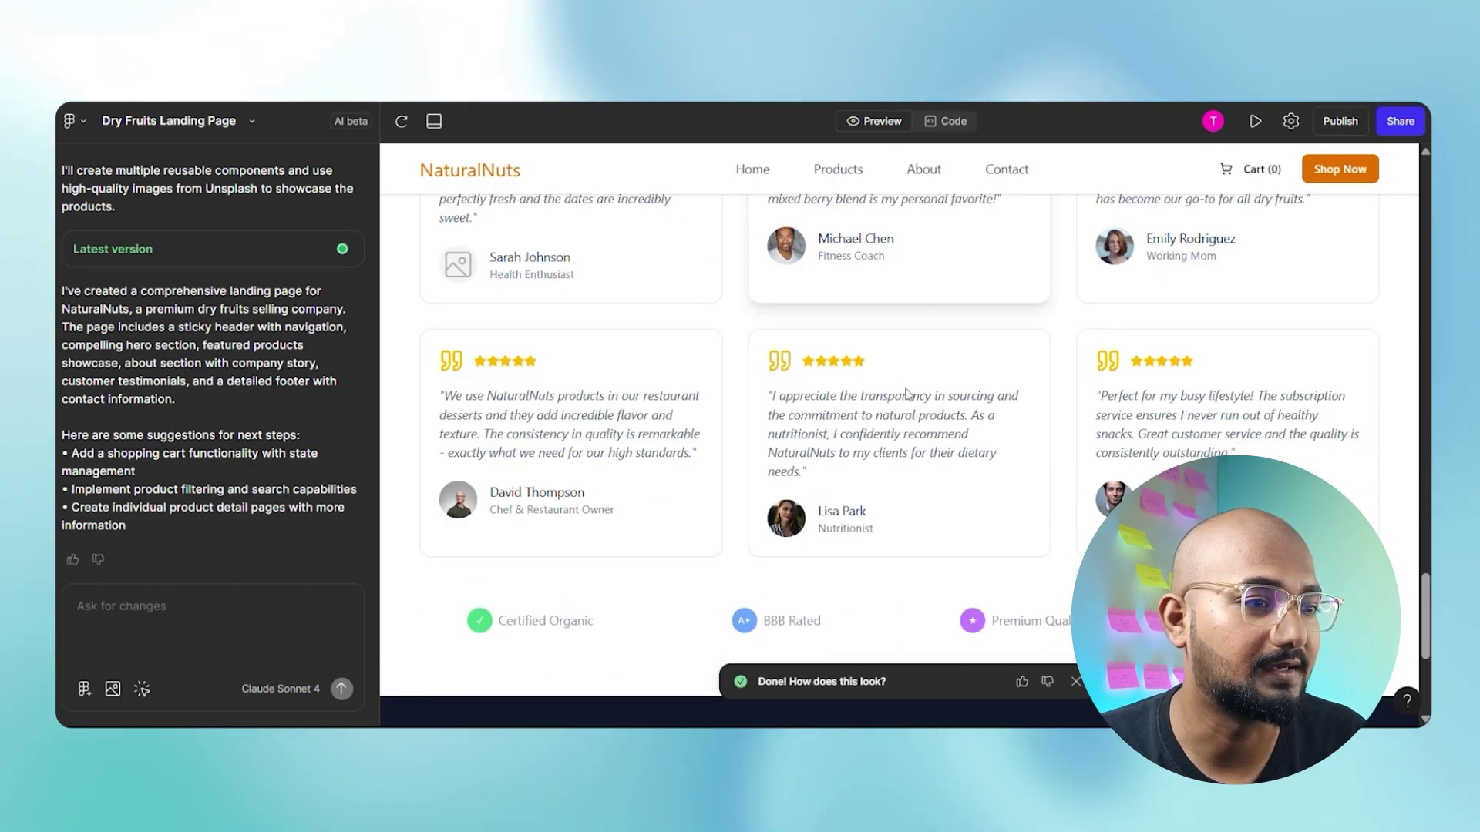
{"action": "scroll", "coordinate": [905, 394], "scroll_direction": "down", "scroll_amount": 4}
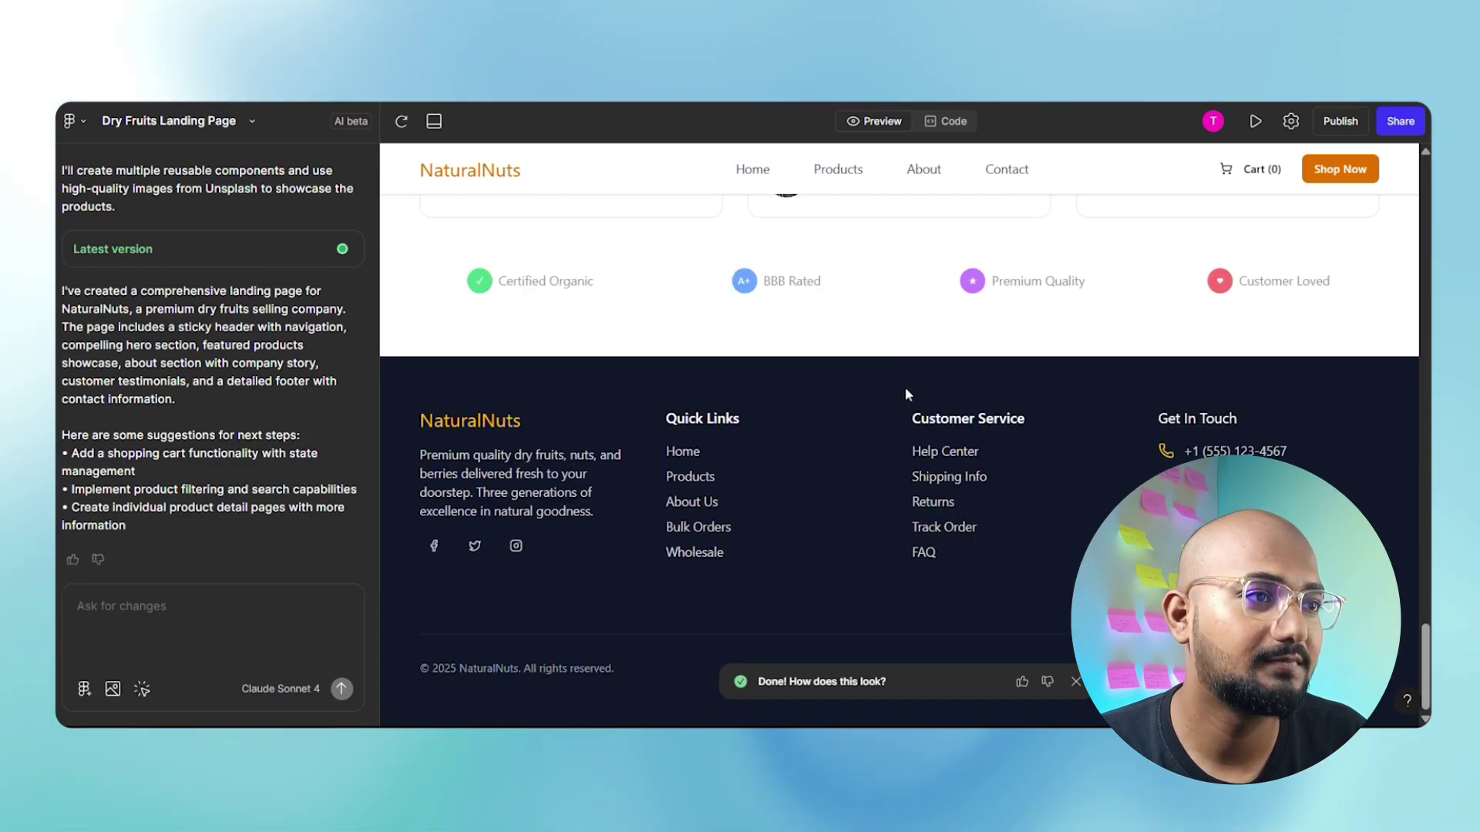
Step: Test the Products and About navigation links in the page header and look over the sections down to the footer
{"action": "scroll", "coordinate": [906, 395], "scroll_direction": "up", "scroll_amount": 20}
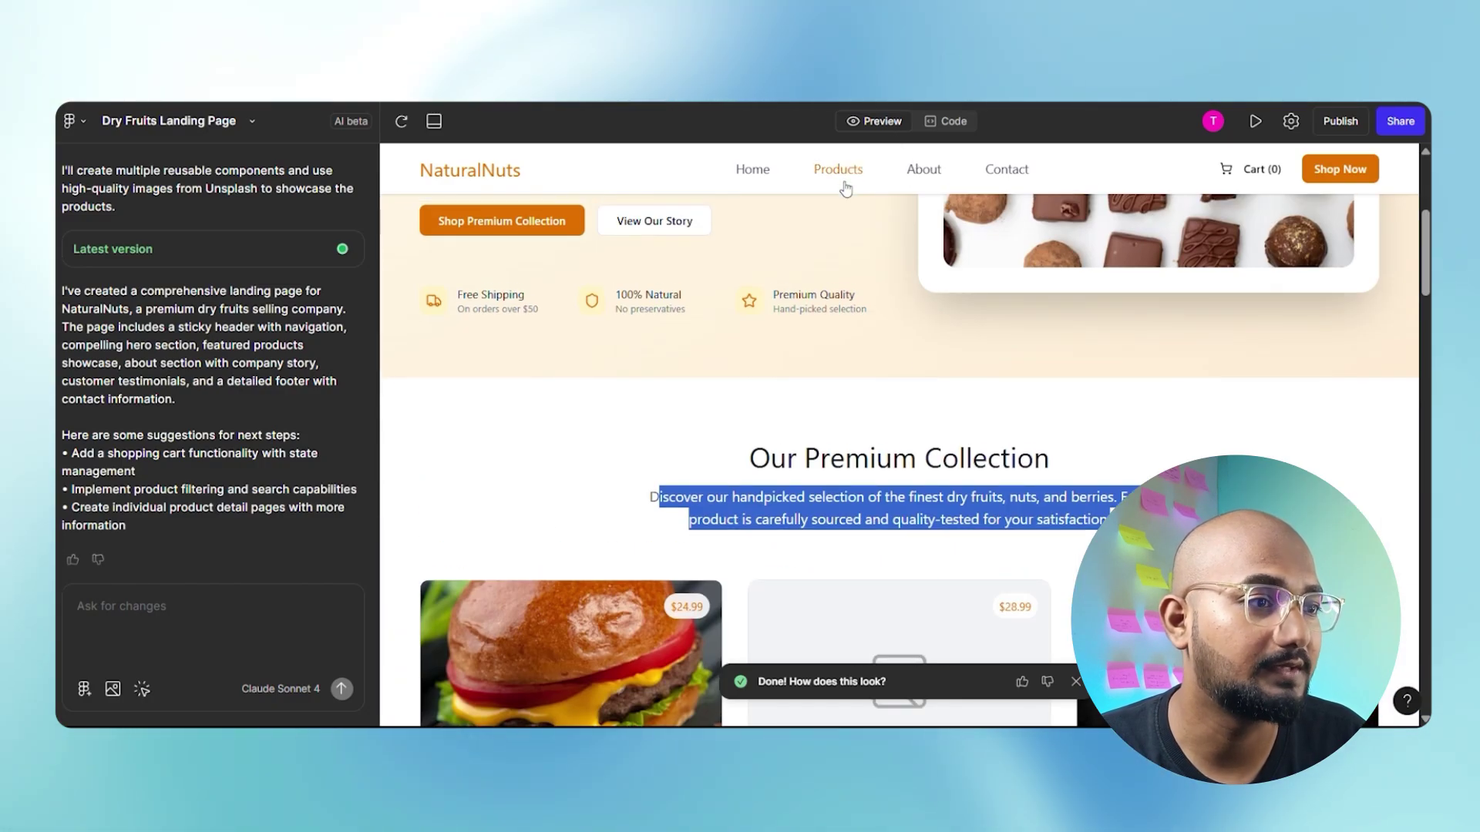
{"action": "left_click", "coordinate": [844, 183]}
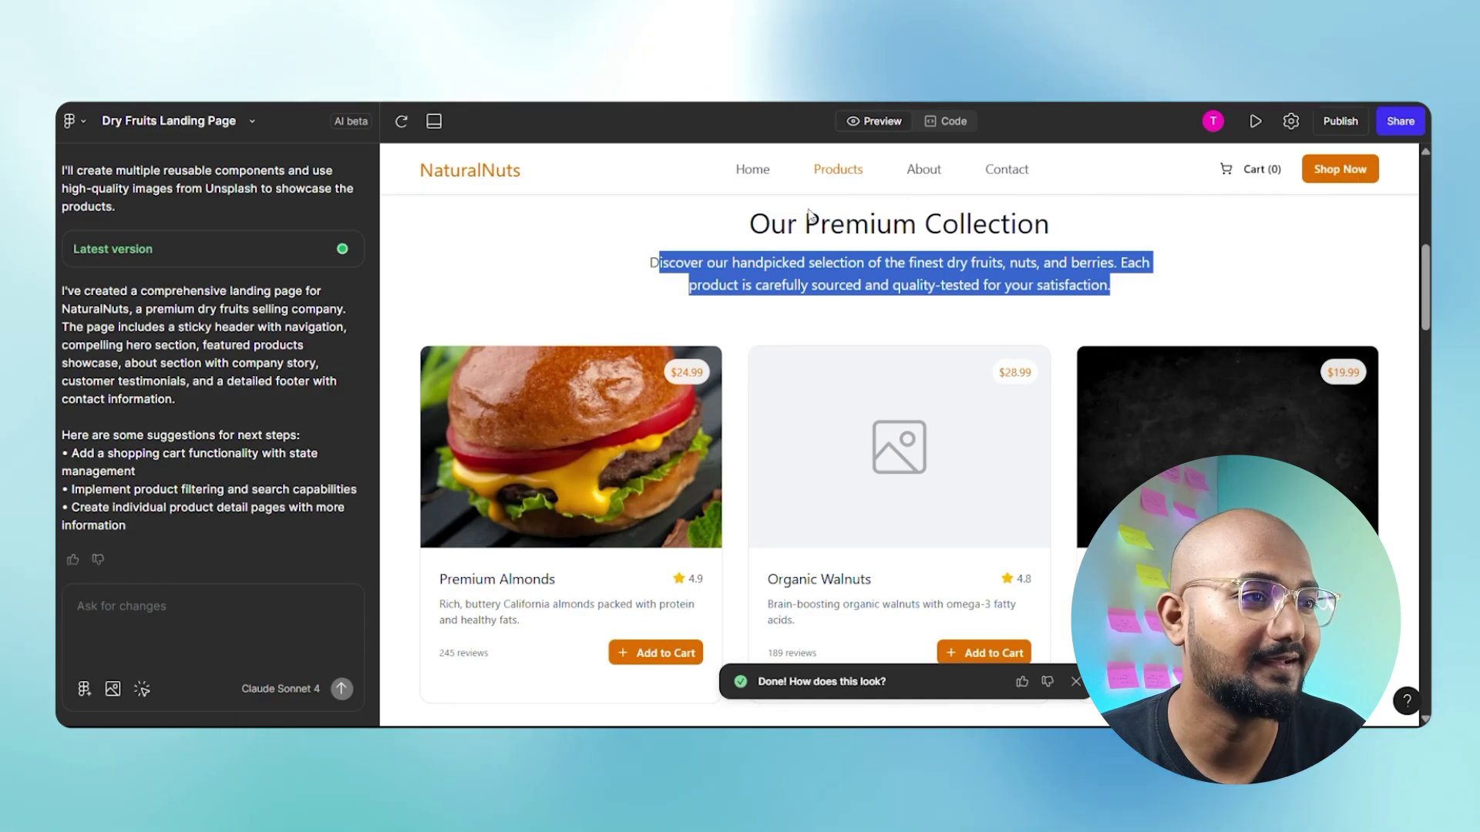
{"action": "scroll", "coordinate": [770, 269], "scroll_direction": "down", "scroll_amount": 11}
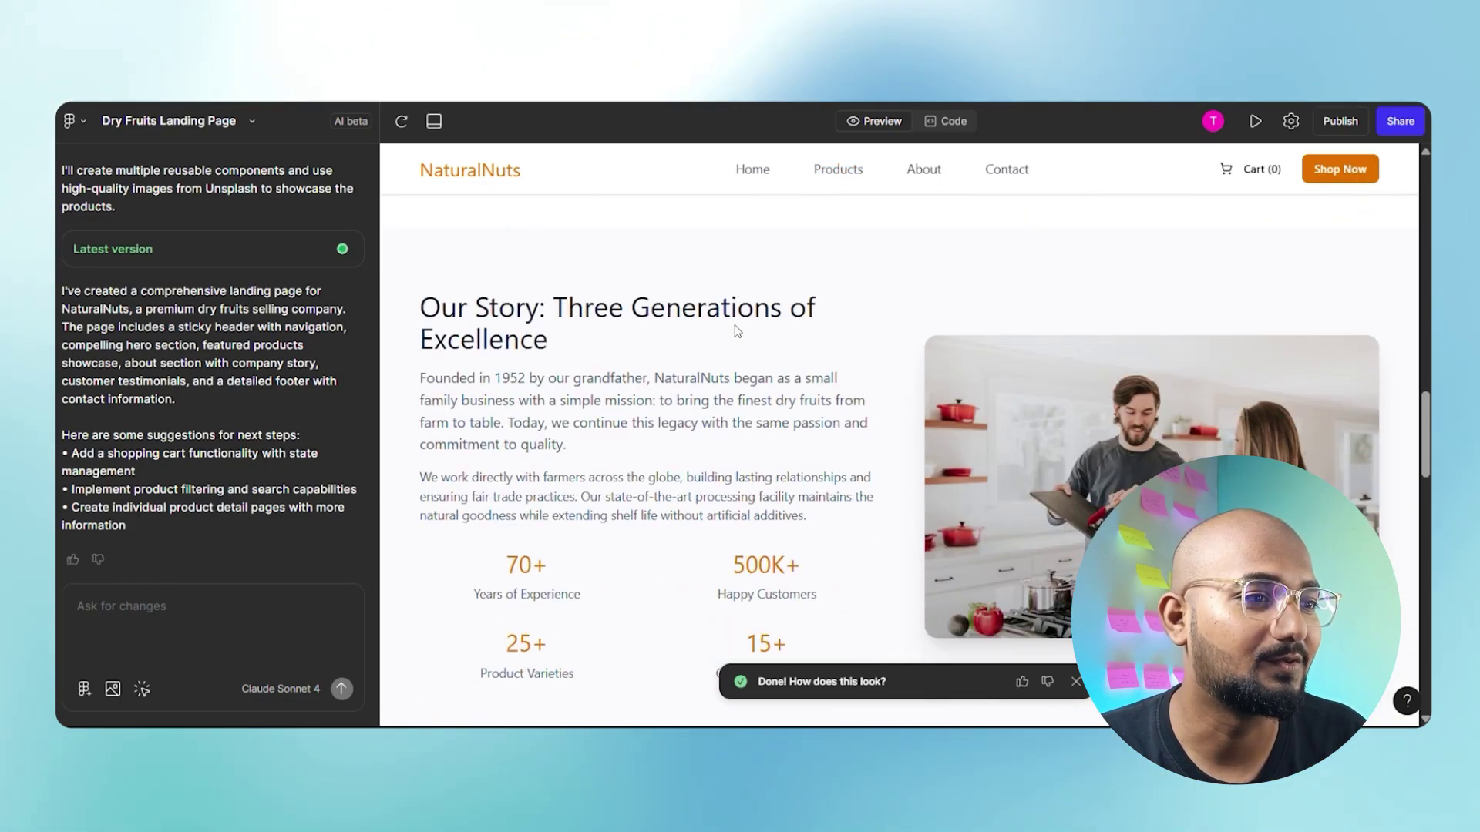
{"action": "scroll", "coordinate": [738, 331], "scroll_direction": "down", "scroll_amount": 15}
{"action": "left_click", "coordinate": [924, 171]}
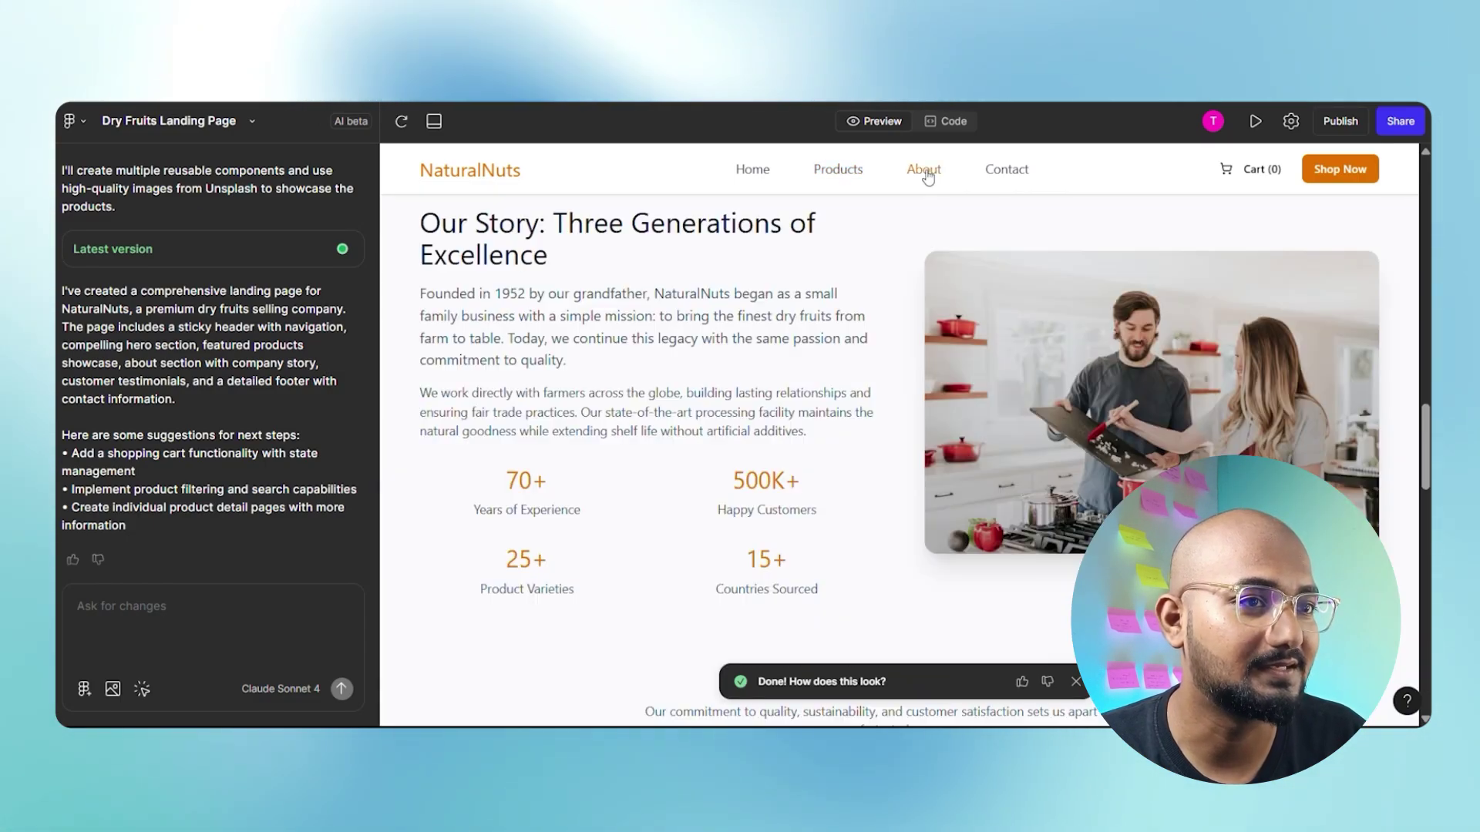
{"action": "scroll", "coordinate": [930, 181], "scroll_direction": "down", "scroll_amount": 10}
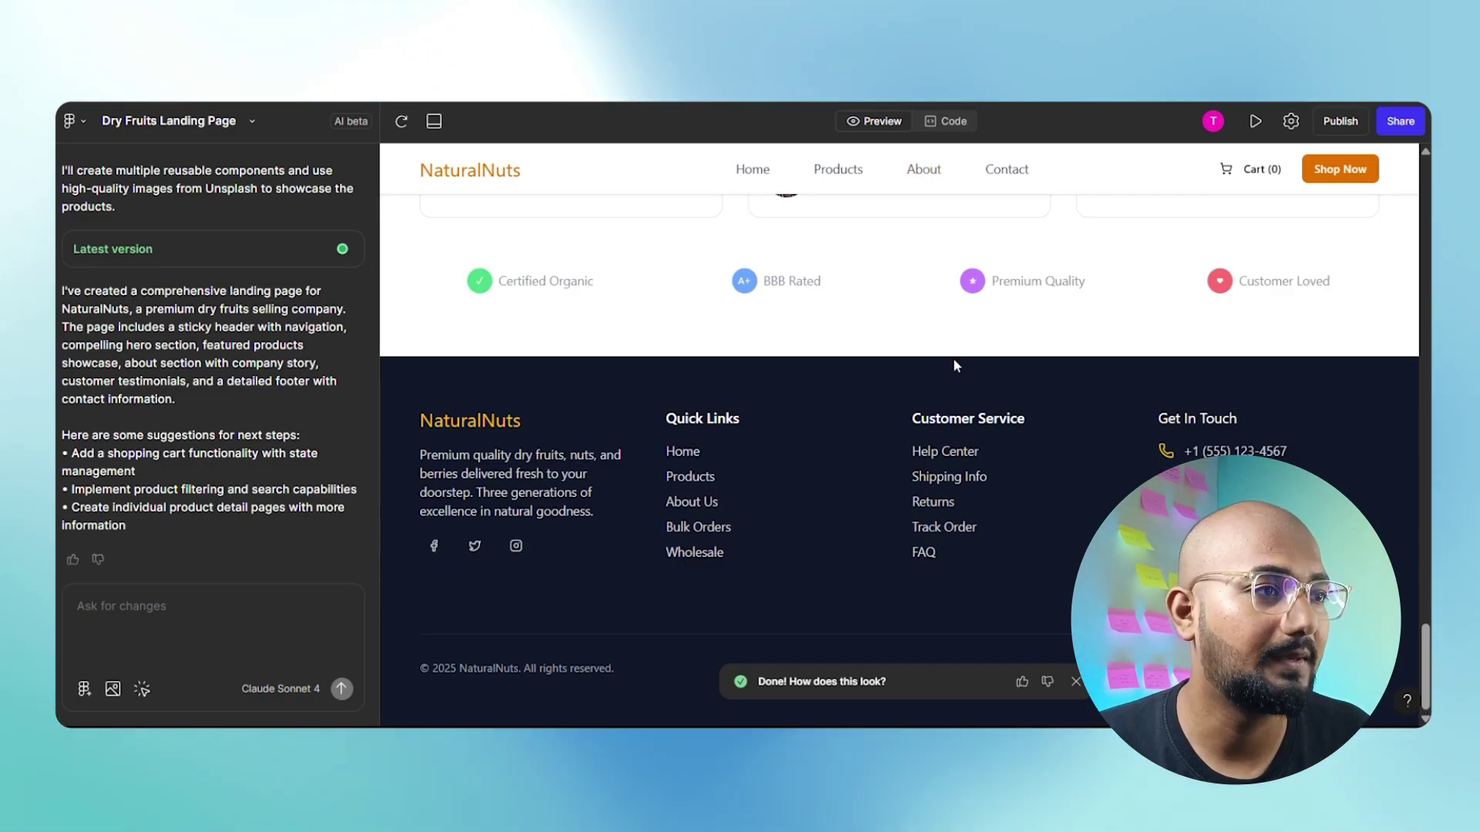
Step: Test the About, Products and Home links in the page header, and open the page in full-screen view
{"action": "left_click", "coordinate": [925, 176]}
{"action": "left_click", "coordinate": [844, 173]}
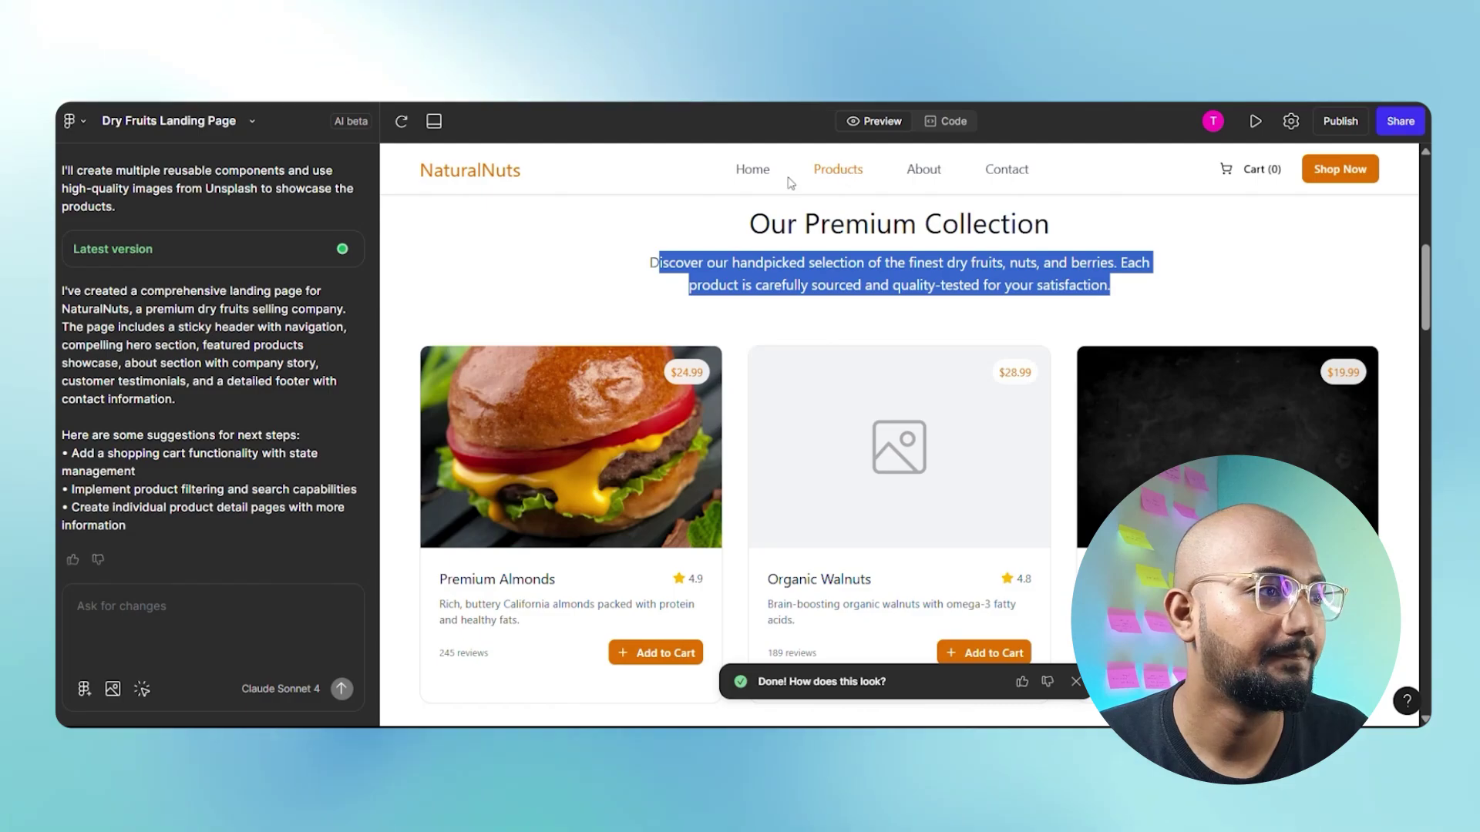
{"action": "left_click", "coordinate": [768, 176]}
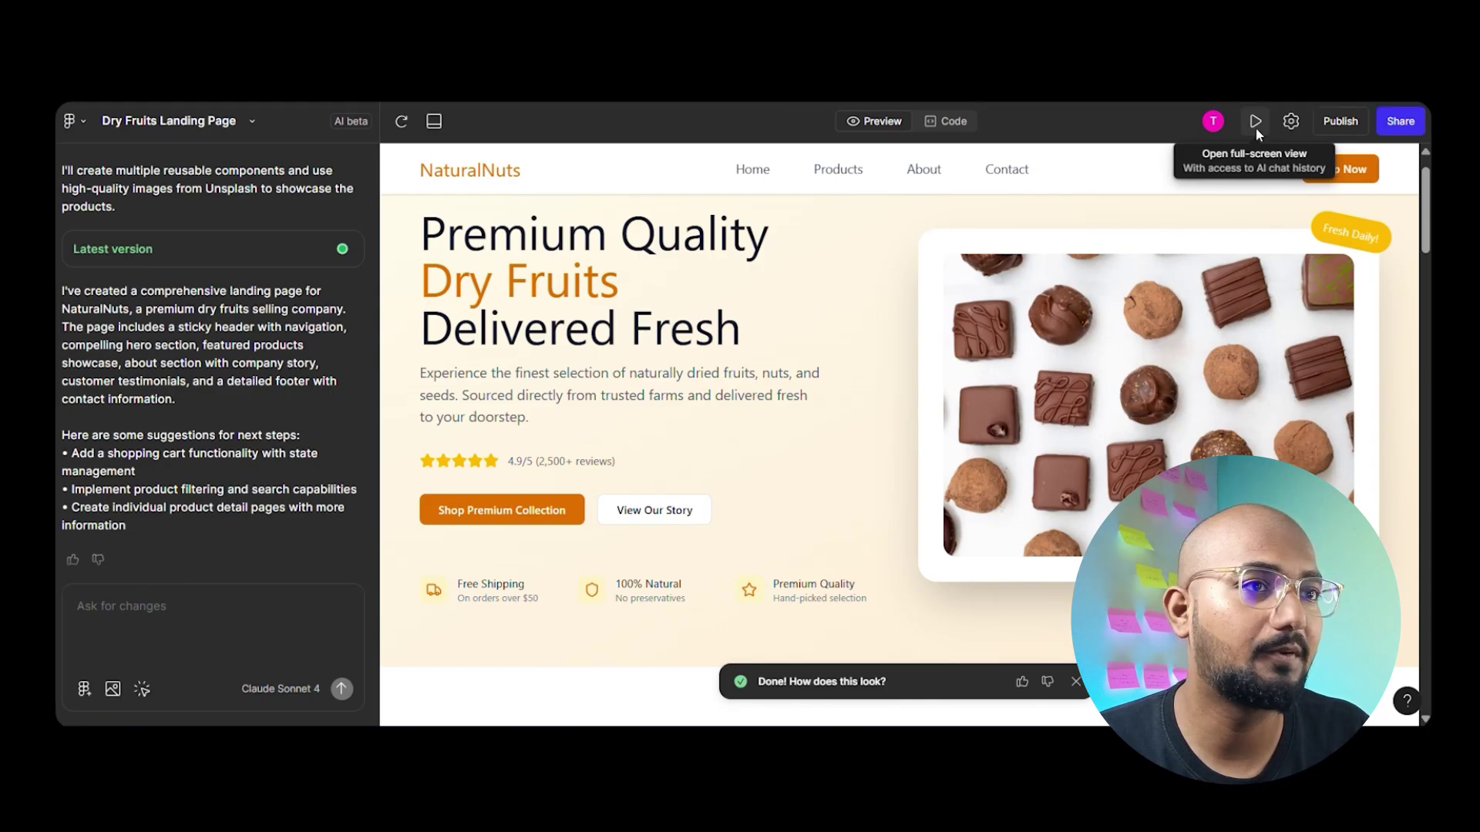
{"action": "left_click", "coordinate": [1257, 131]}
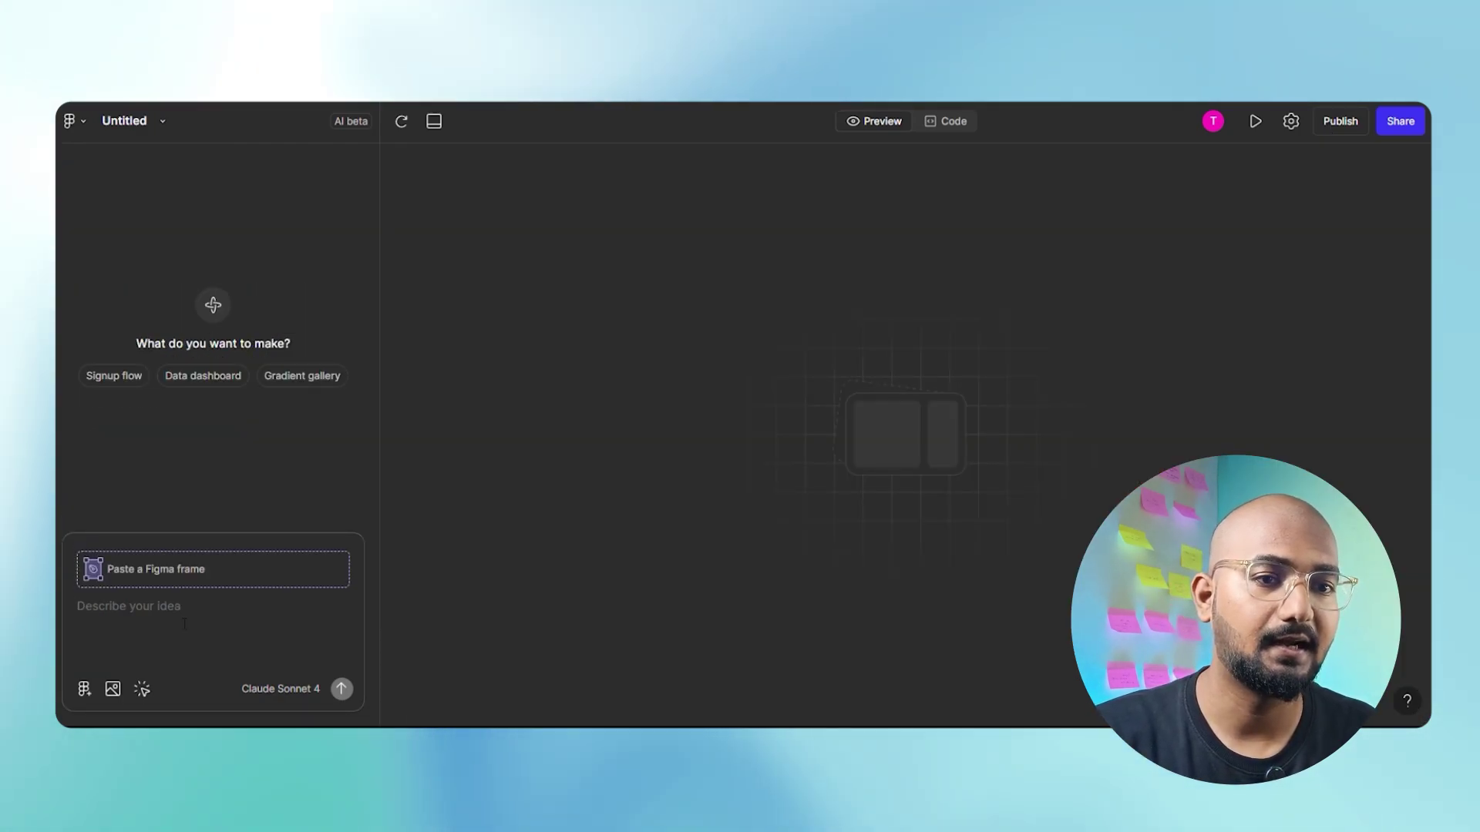
Step: Paste a structured landing page prompt for a premium dry fruits brand, from its context down to the footer requirements, into the new file
{"action": "key", "text": "ctrl+v"}
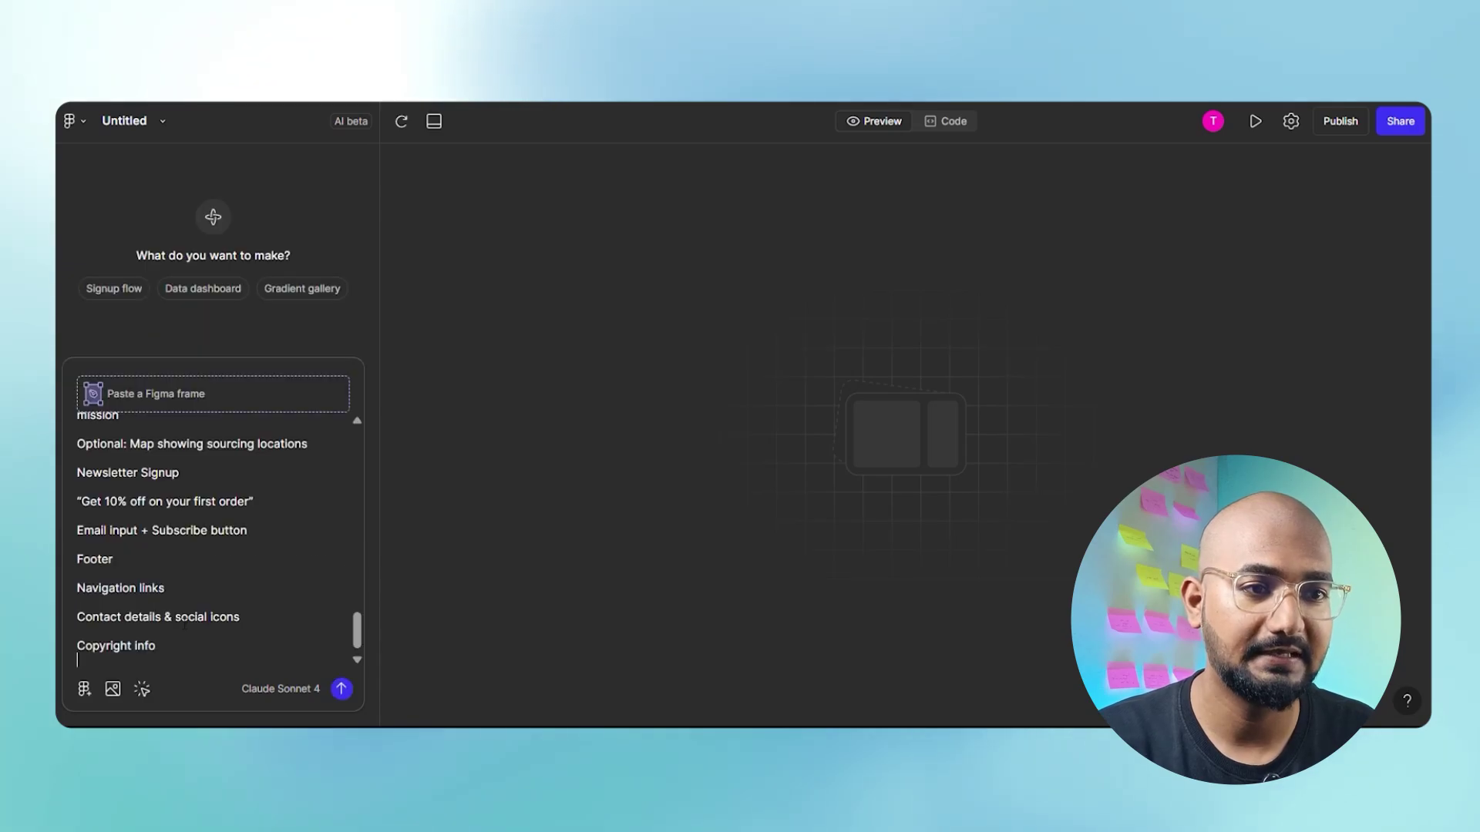
{"action": "scroll", "coordinate": [225, 582], "scroll_direction": "up", "scroll_amount": 10}
{"action": "scroll", "coordinate": [226, 582], "scroll_direction": "up", "scroll_amount": 6}
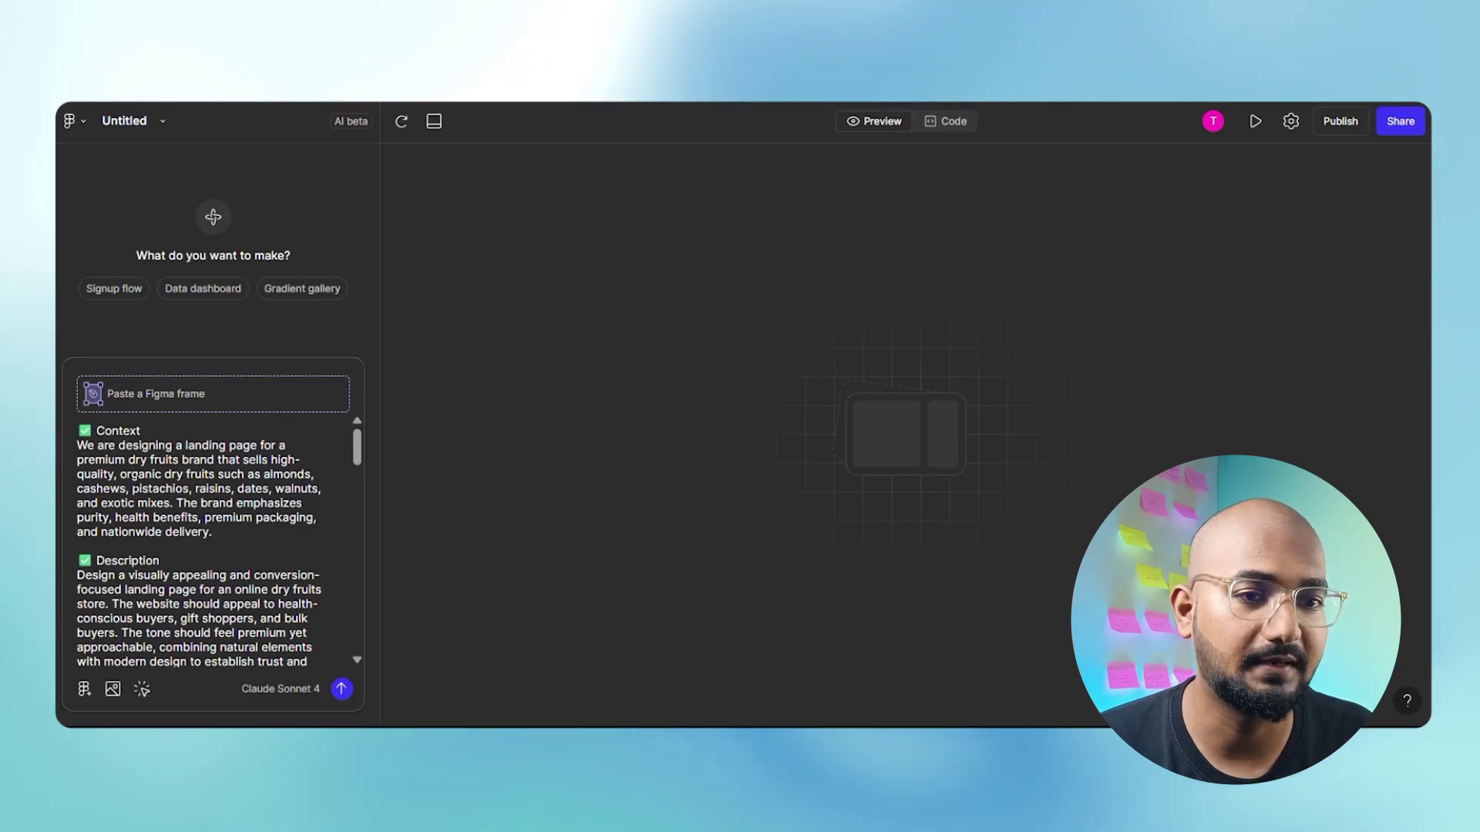
Step: Review the prompt's description, visual style and UI component requirements through to the copyright info, and submit it to generate the page
{"action": "scroll", "coordinate": [226, 582], "scroll_direction": "down", "scroll_amount": 2}
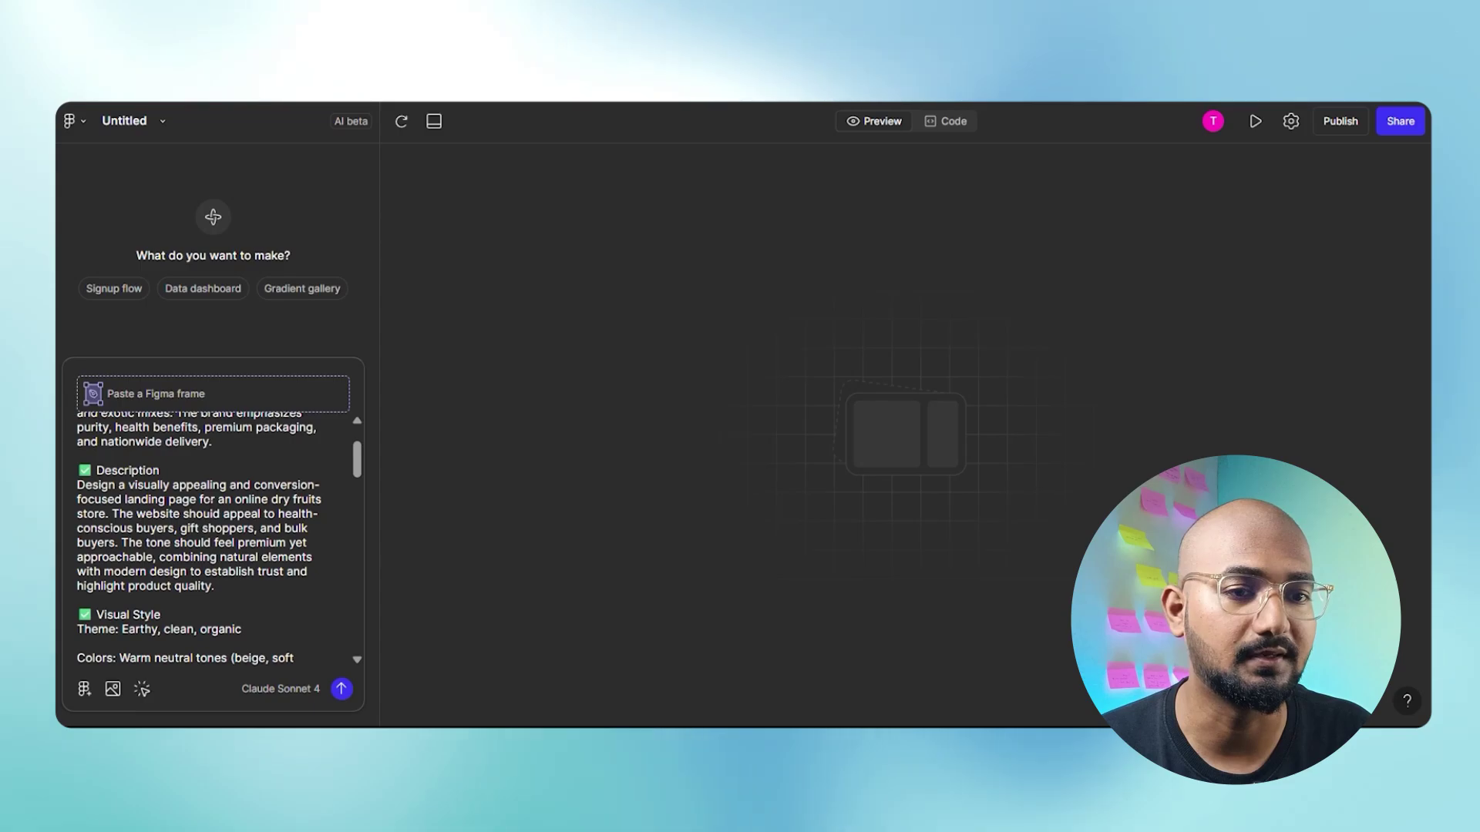
{"action": "scroll", "coordinate": [225, 582], "scroll_direction": "down", "scroll_amount": 4}
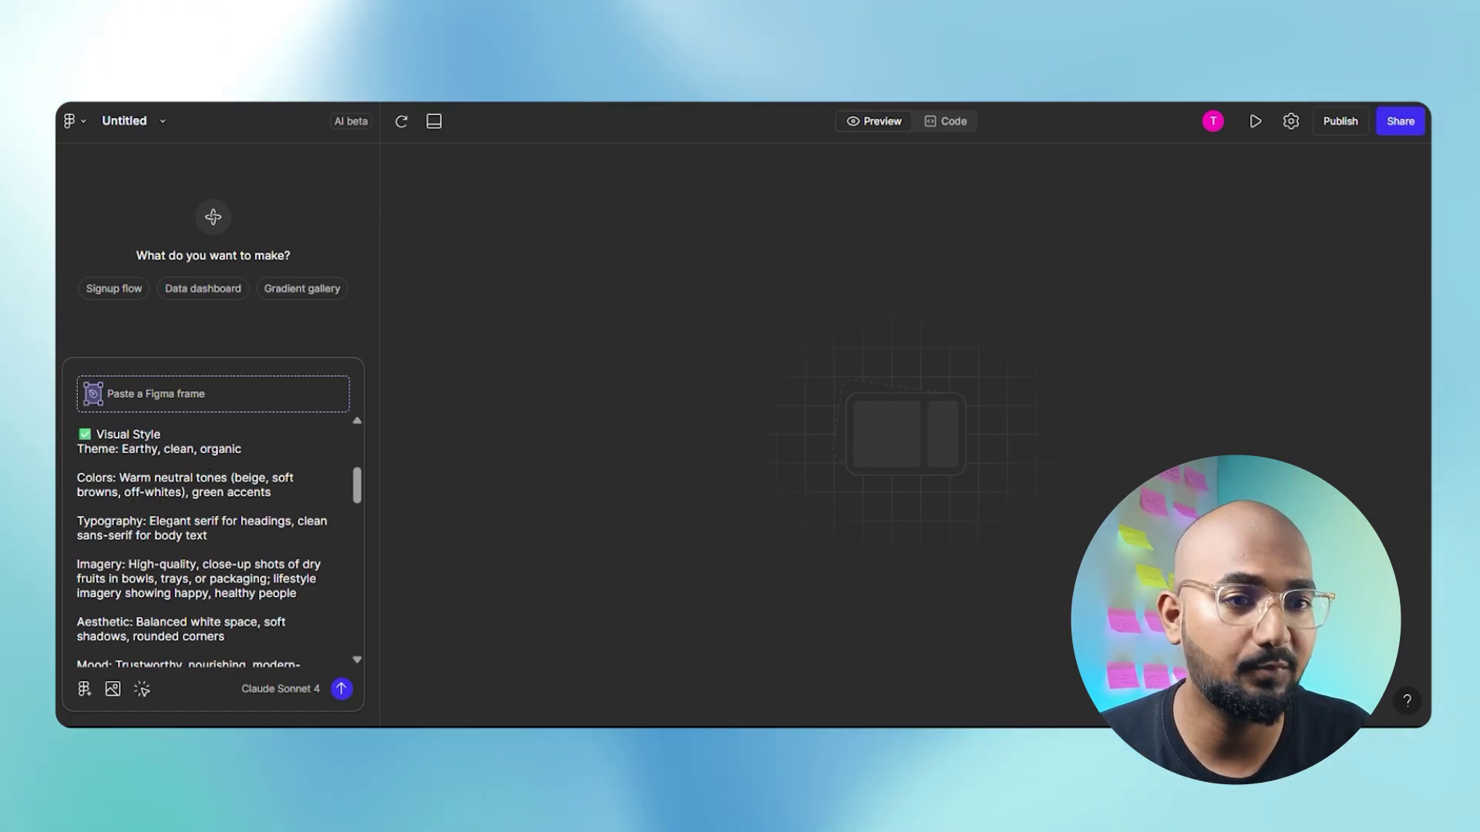
{"action": "scroll", "coordinate": [248, 448], "scroll_direction": "down", "scroll_amount": 2}
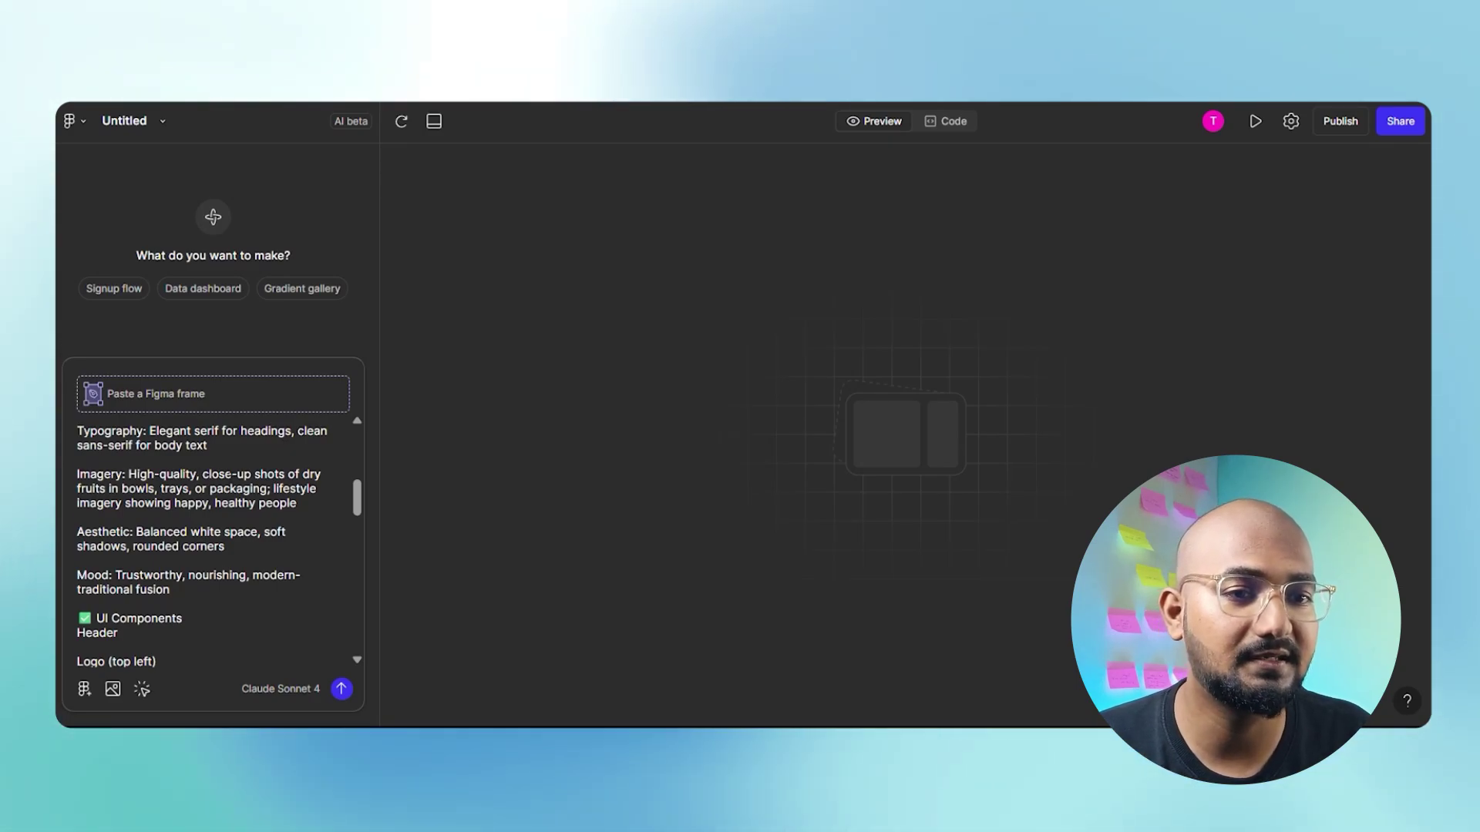
{"action": "scroll", "coordinate": [181, 563], "scroll_direction": "down", "scroll_amount": 2}
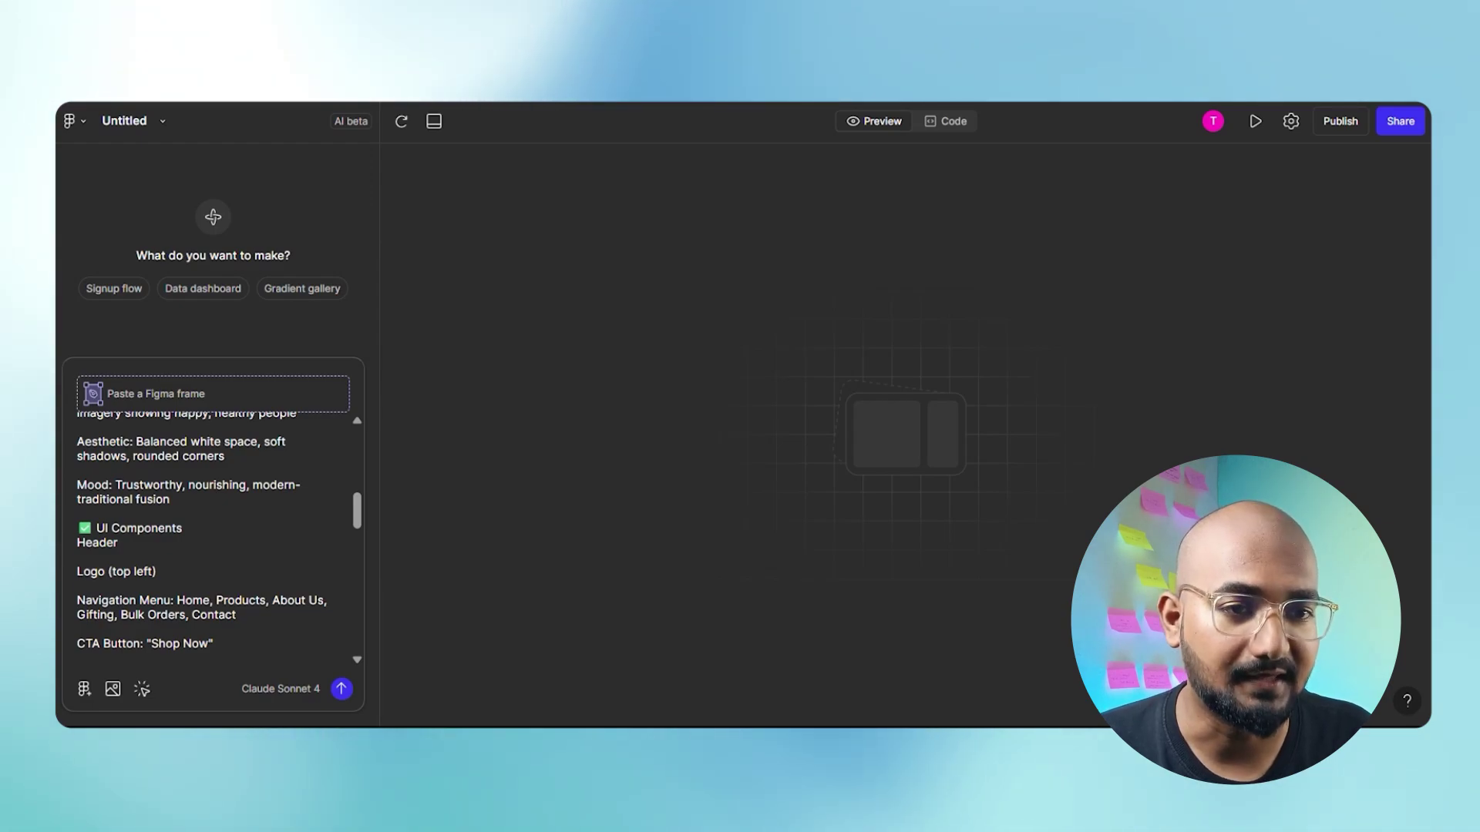
{"action": "scroll", "coordinate": [180, 540], "scroll_direction": "down", "scroll_amount": 2}
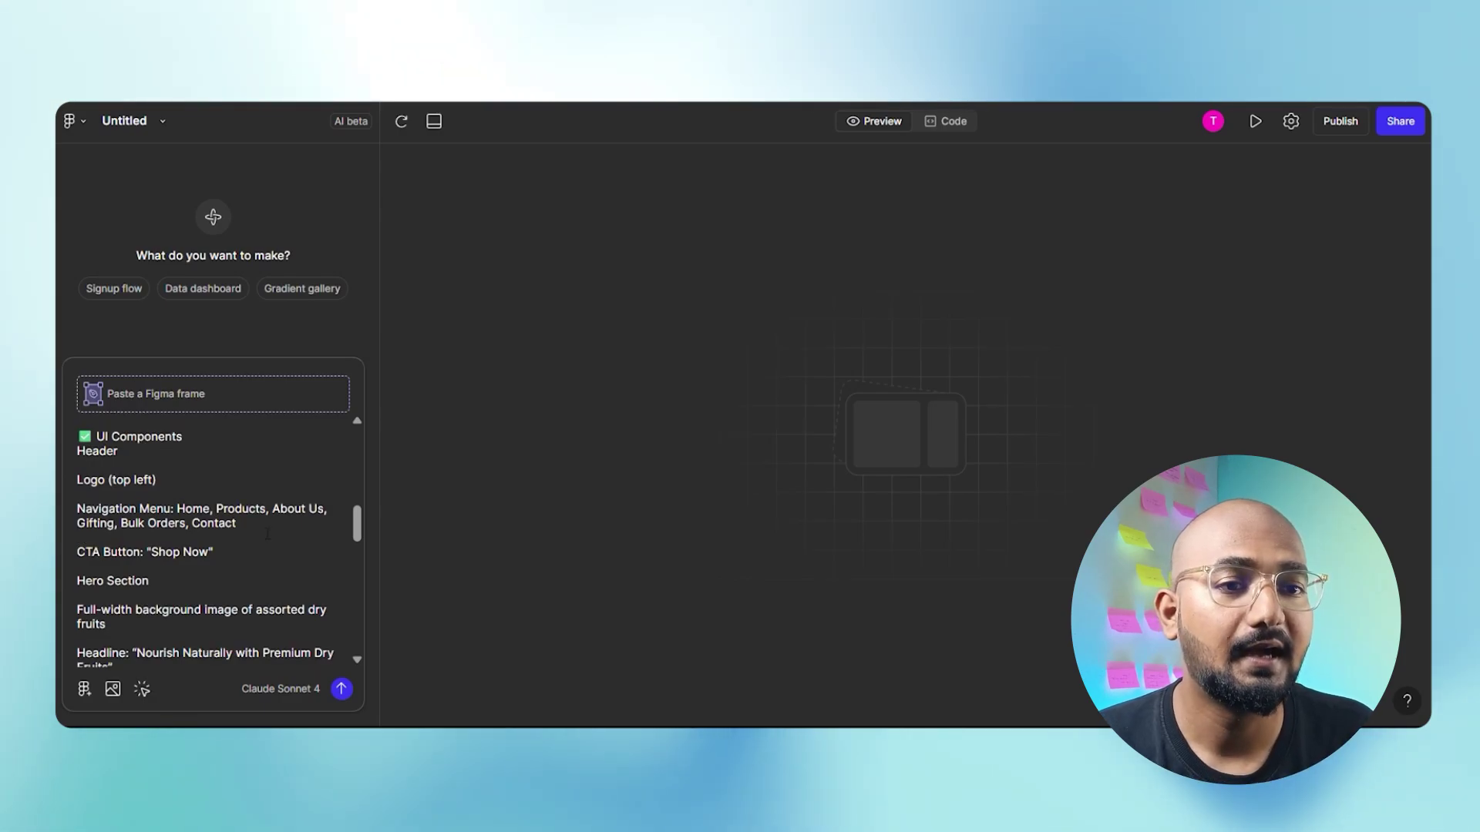
{"action": "scroll", "coordinate": [184, 497], "scroll_direction": "down", "scroll_amount": 2}
{"action": "scroll", "coordinate": [212, 540], "scroll_direction": "down", "scroll_amount": 2}
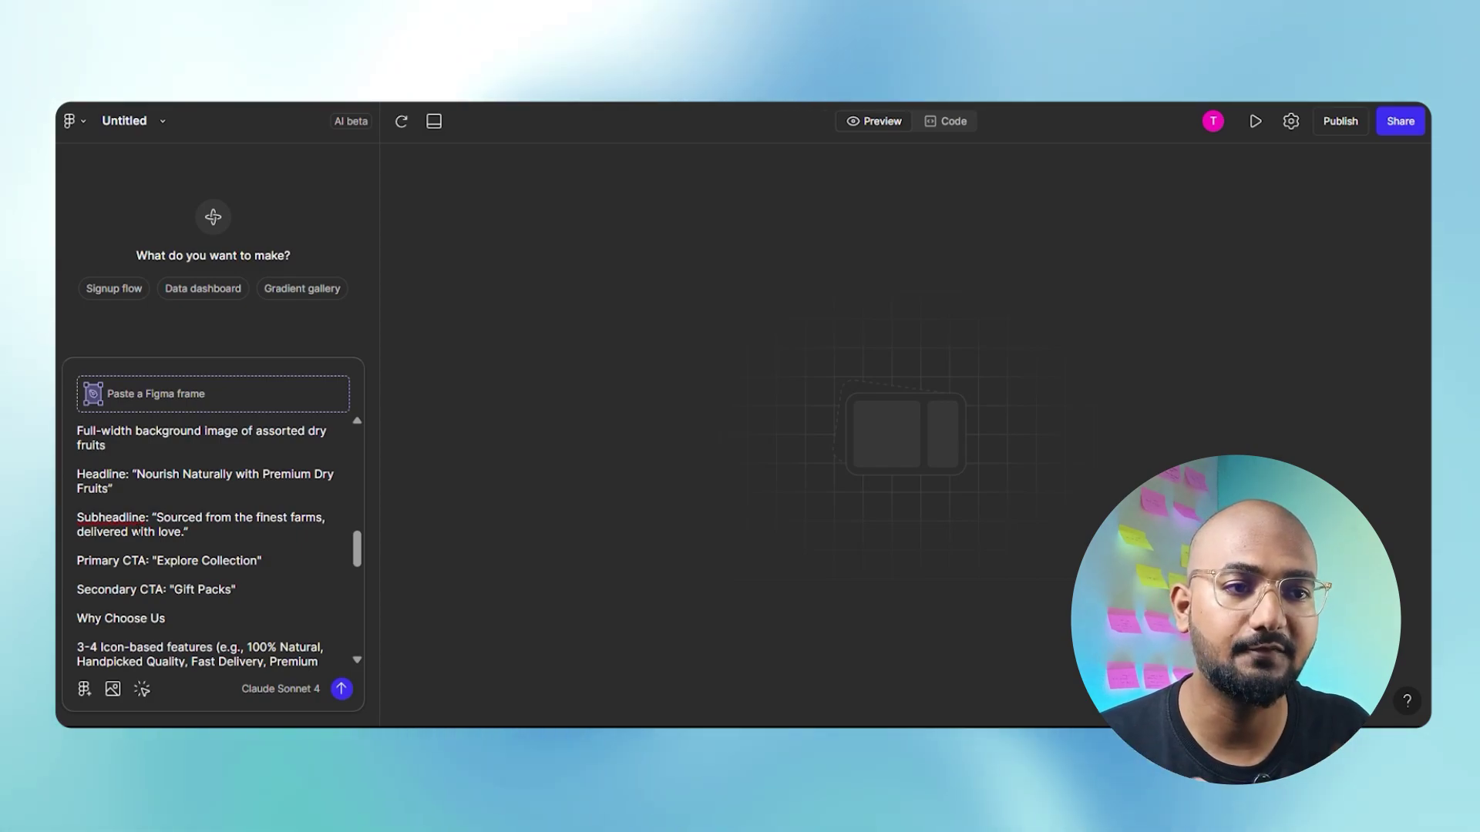
{"action": "scroll", "coordinate": [254, 647], "scroll_direction": "down", "scroll_amount": 5}
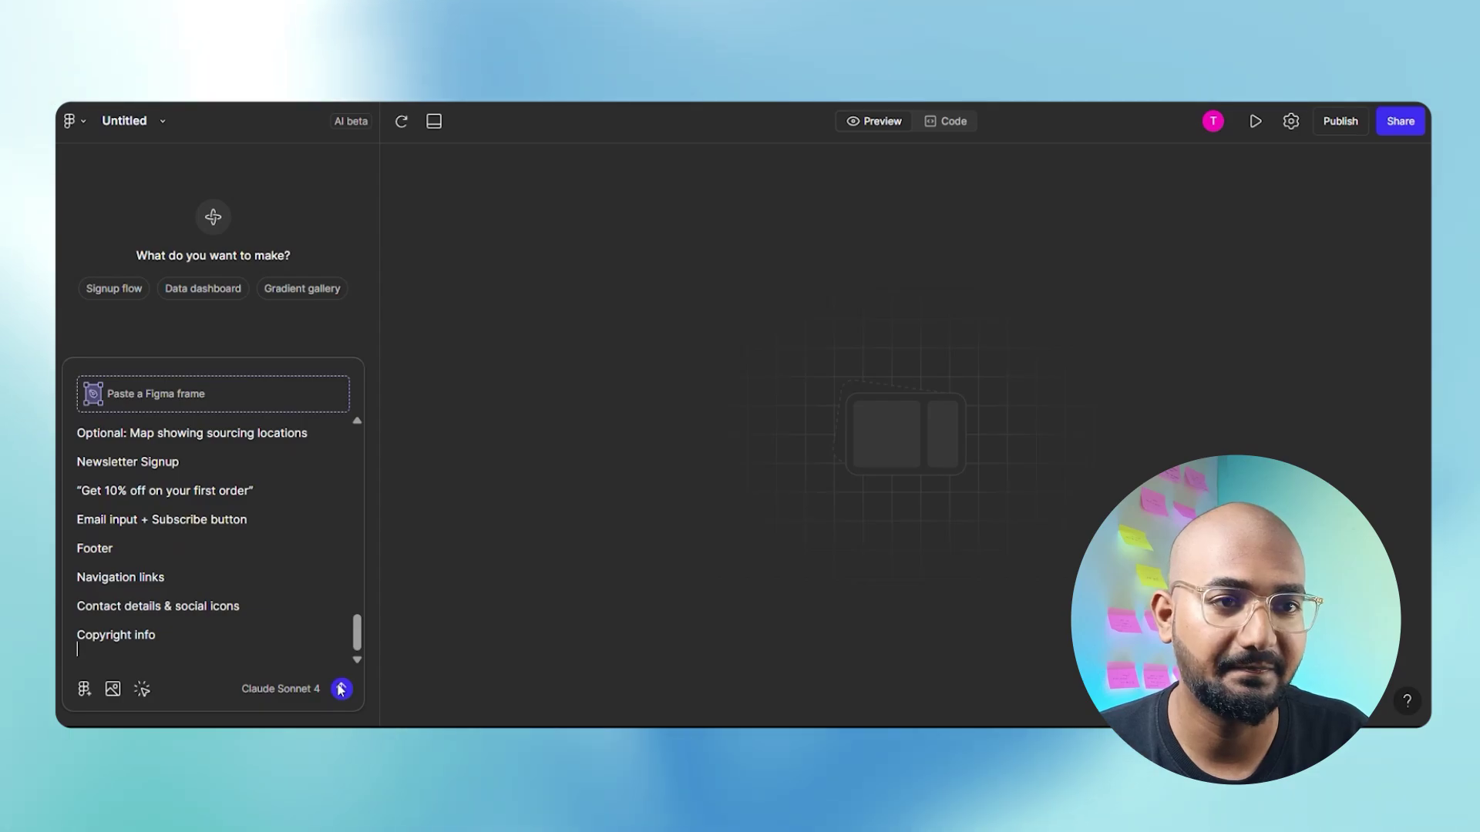
{"action": "left_click", "coordinate": [341, 688]}
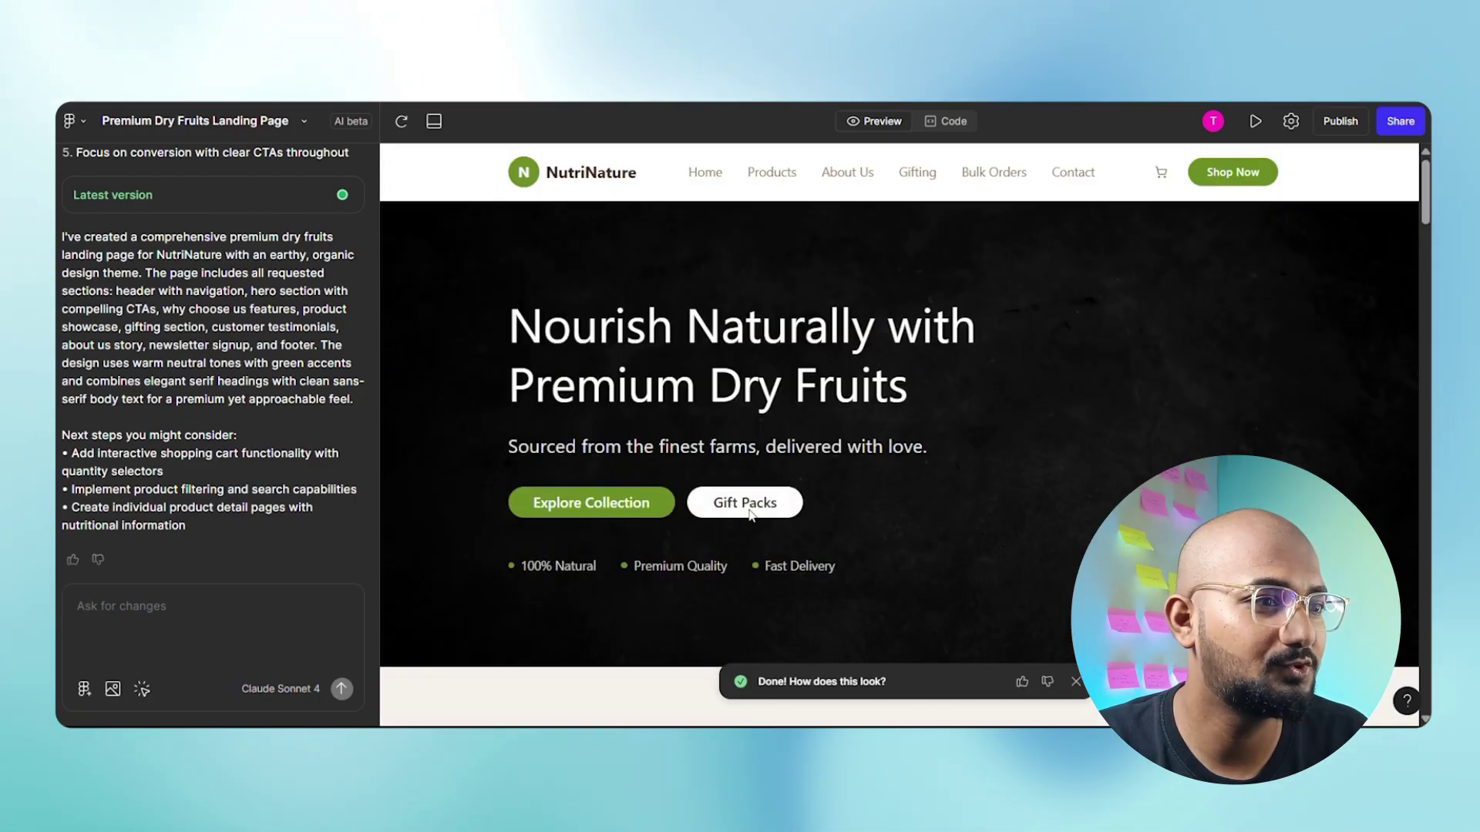
Step: Open the generated Premium Dry Fruits Landing Page in full-screen view and examine its hero and "Why Choose NutriNature?" sections
{"action": "left_click", "coordinate": [1254, 121]}
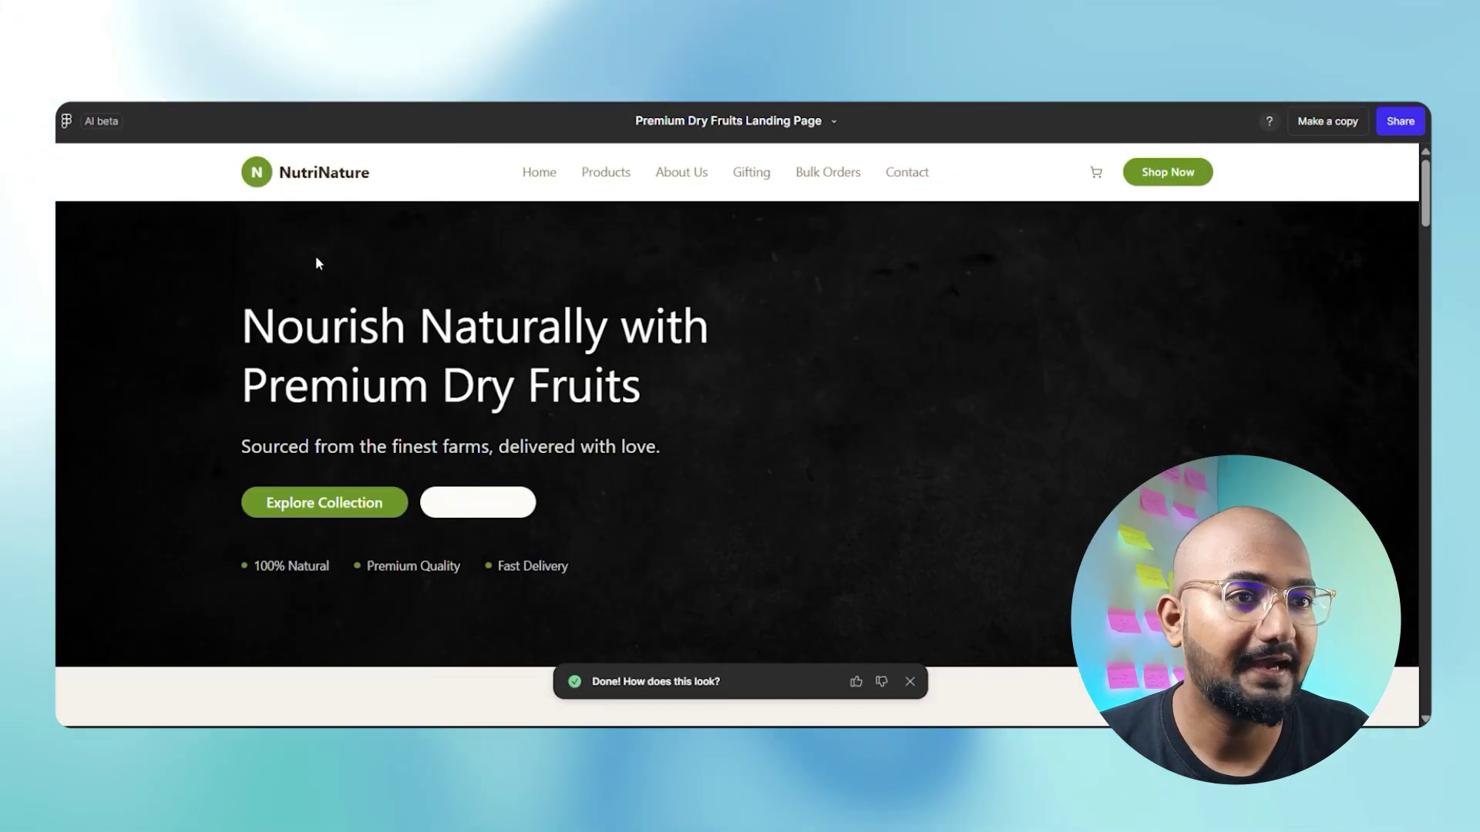
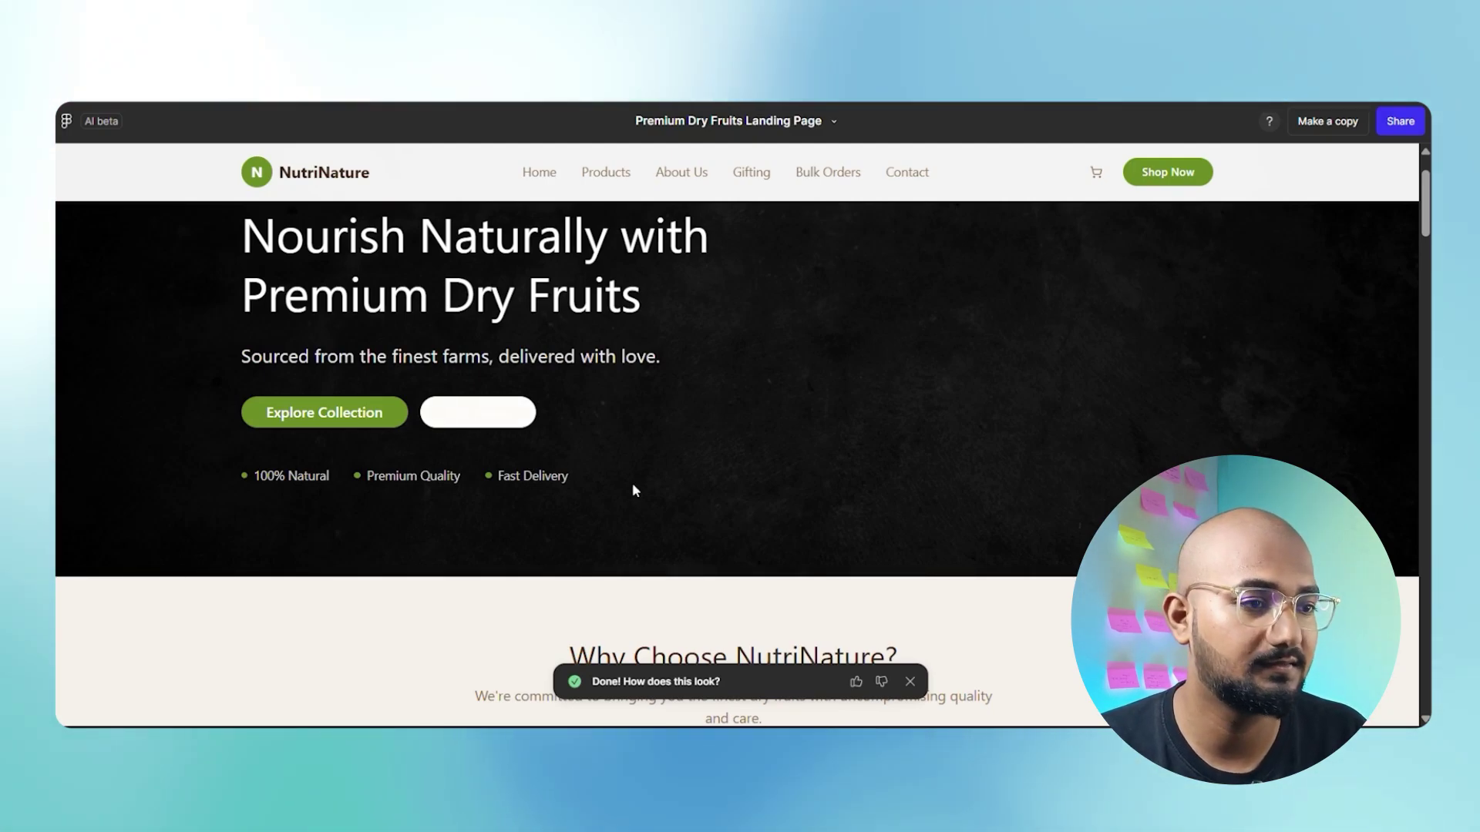
{"action": "scroll", "coordinate": [632, 488], "scroll_direction": "down", "scroll_amount": 5}
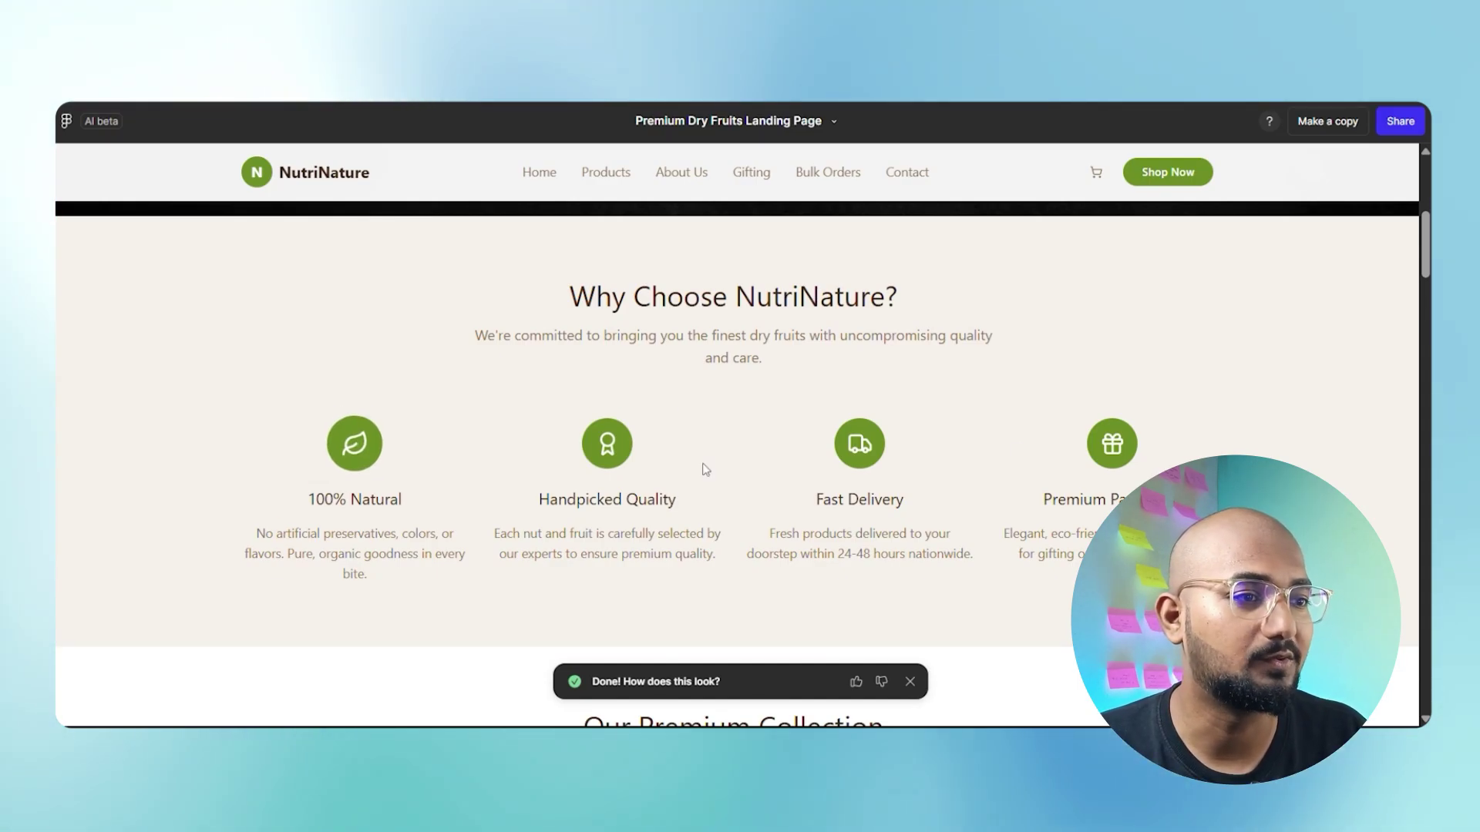
{"action": "scroll", "coordinate": [703, 469], "scroll_direction": "down", "scroll_amount": 3}
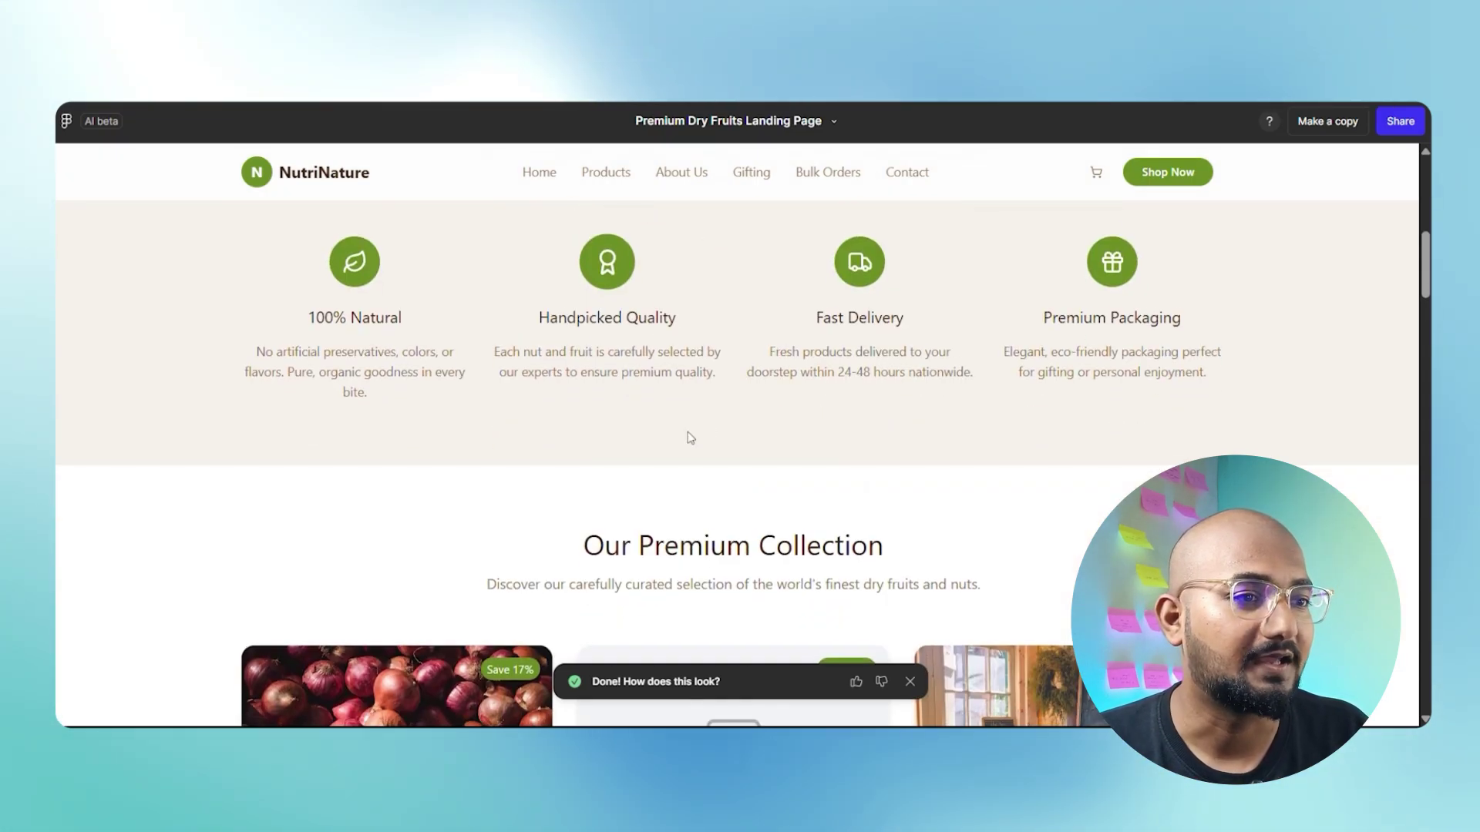
Step: Examine the "Our Premium Collection" section, comparing the images, names, ratings and prices across both rows of product cards
{"action": "scroll", "coordinate": [691, 437], "scroll_direction": "down", "scroll_amount": 5}
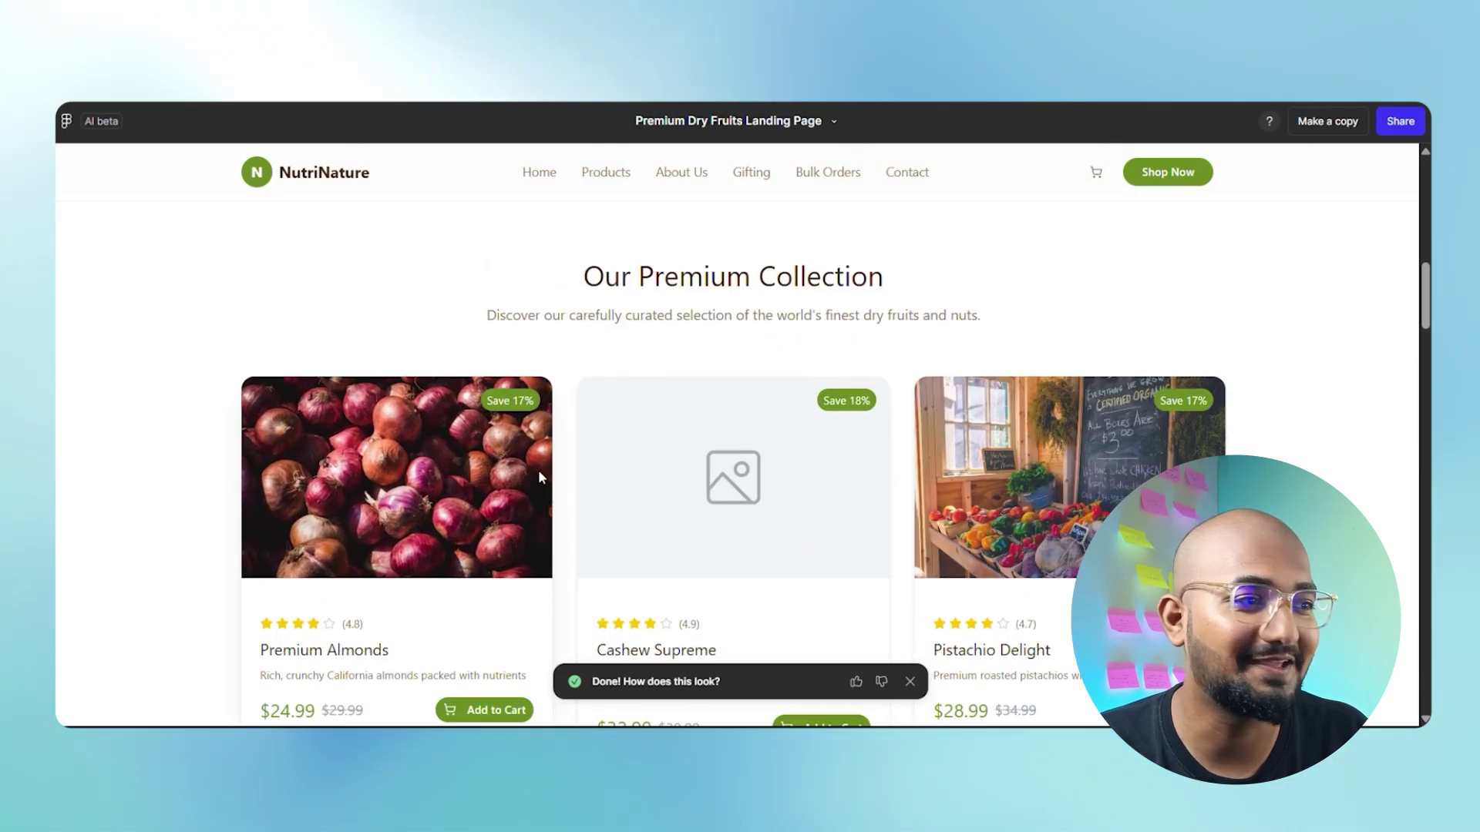
{"action": "scroll", "coordinate": [542, 477], "scroll_direction": "down", "scroll_amount": 2}
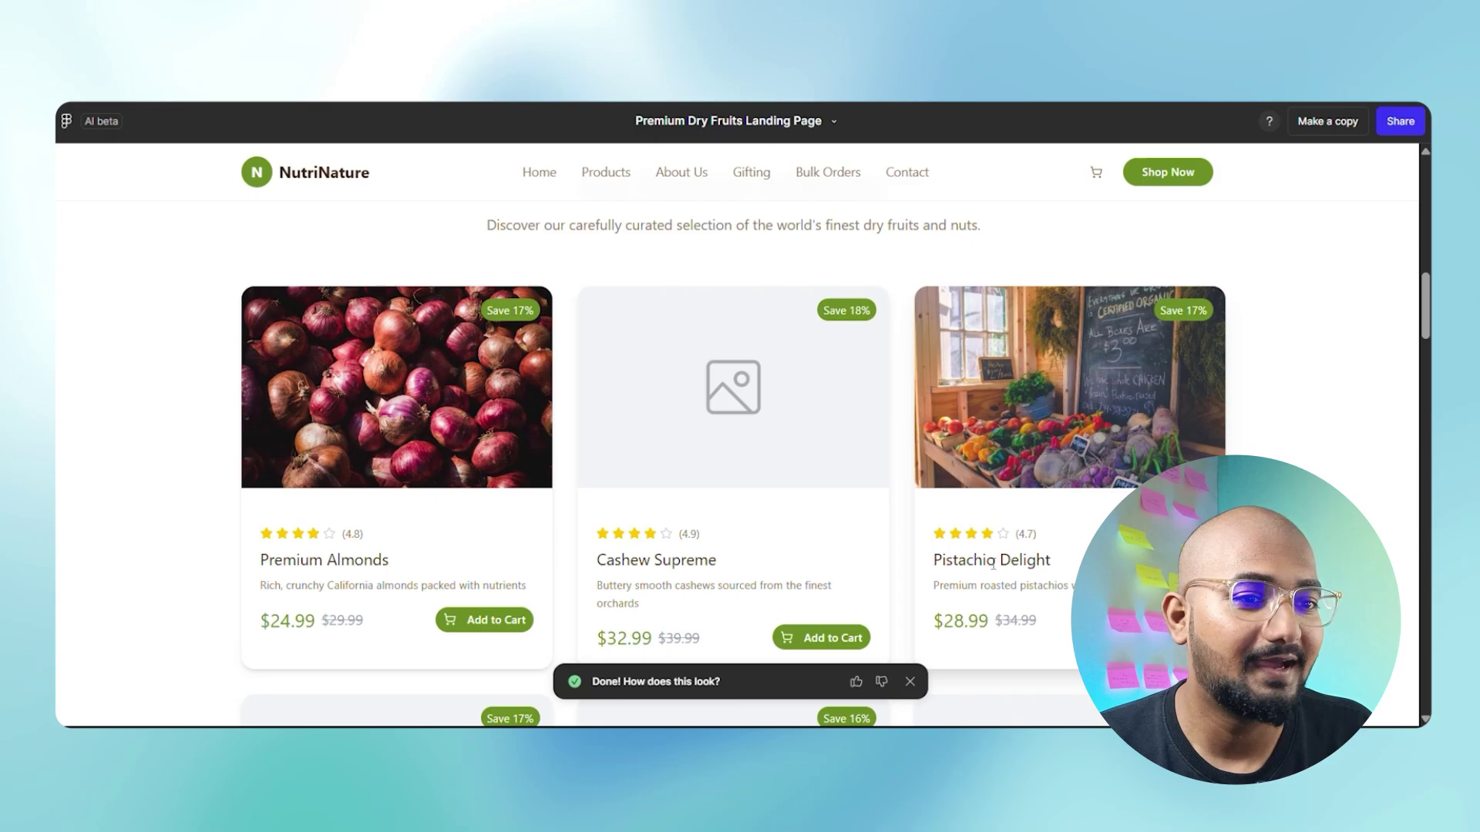
{"action": "scroll", "coordinate": [720, 296], "scroll_direction": "down", "scroll_amount": 5}
{"action": "scroll", "coordinate": [621, 414], "scroll_direction": "down", "scroll_amount": 2}
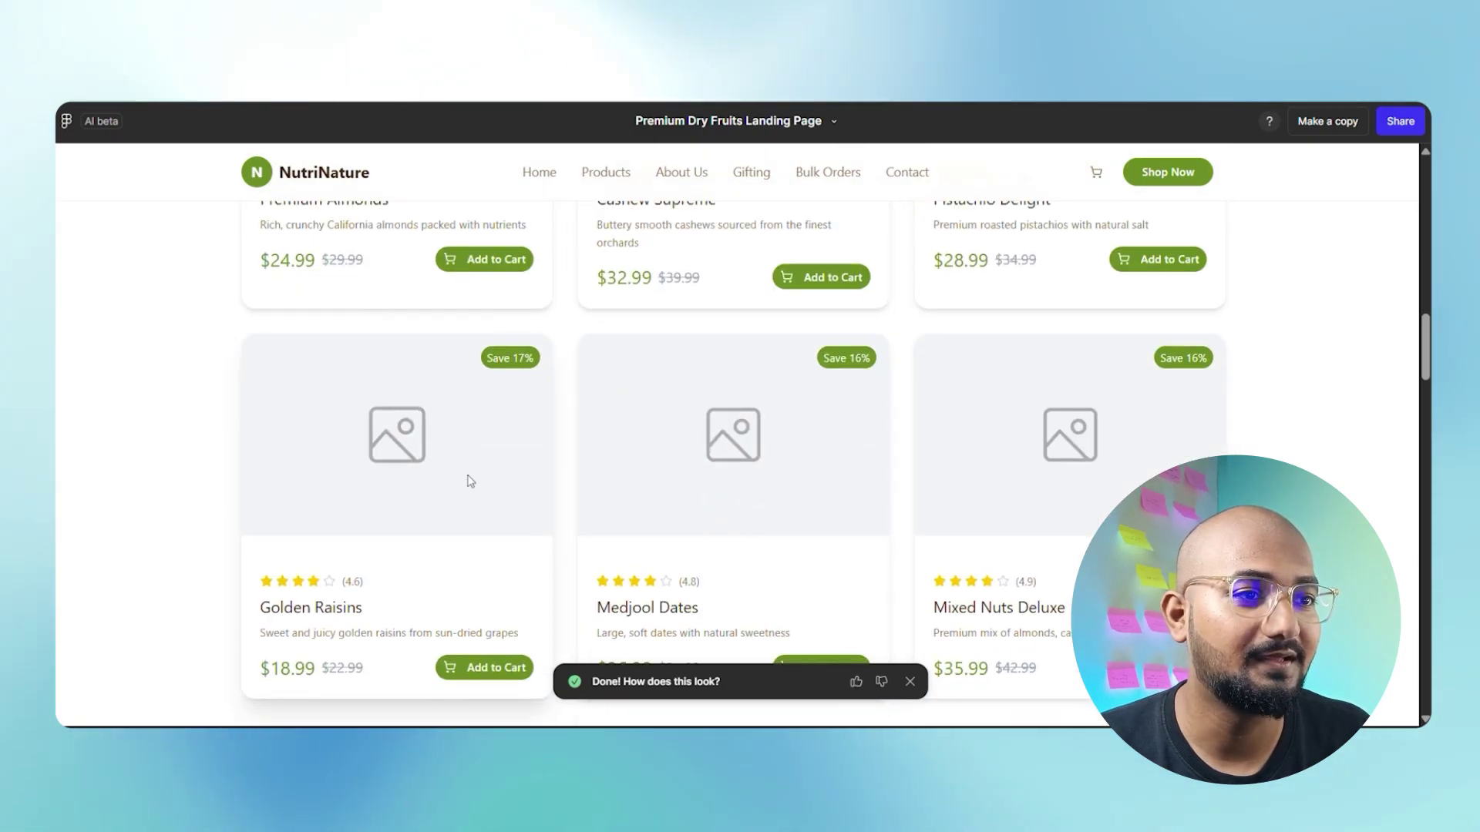
{"action": "scroll", "coordinate": [469, 482], "scroll_direction": "up", "scroll_amount": 5}
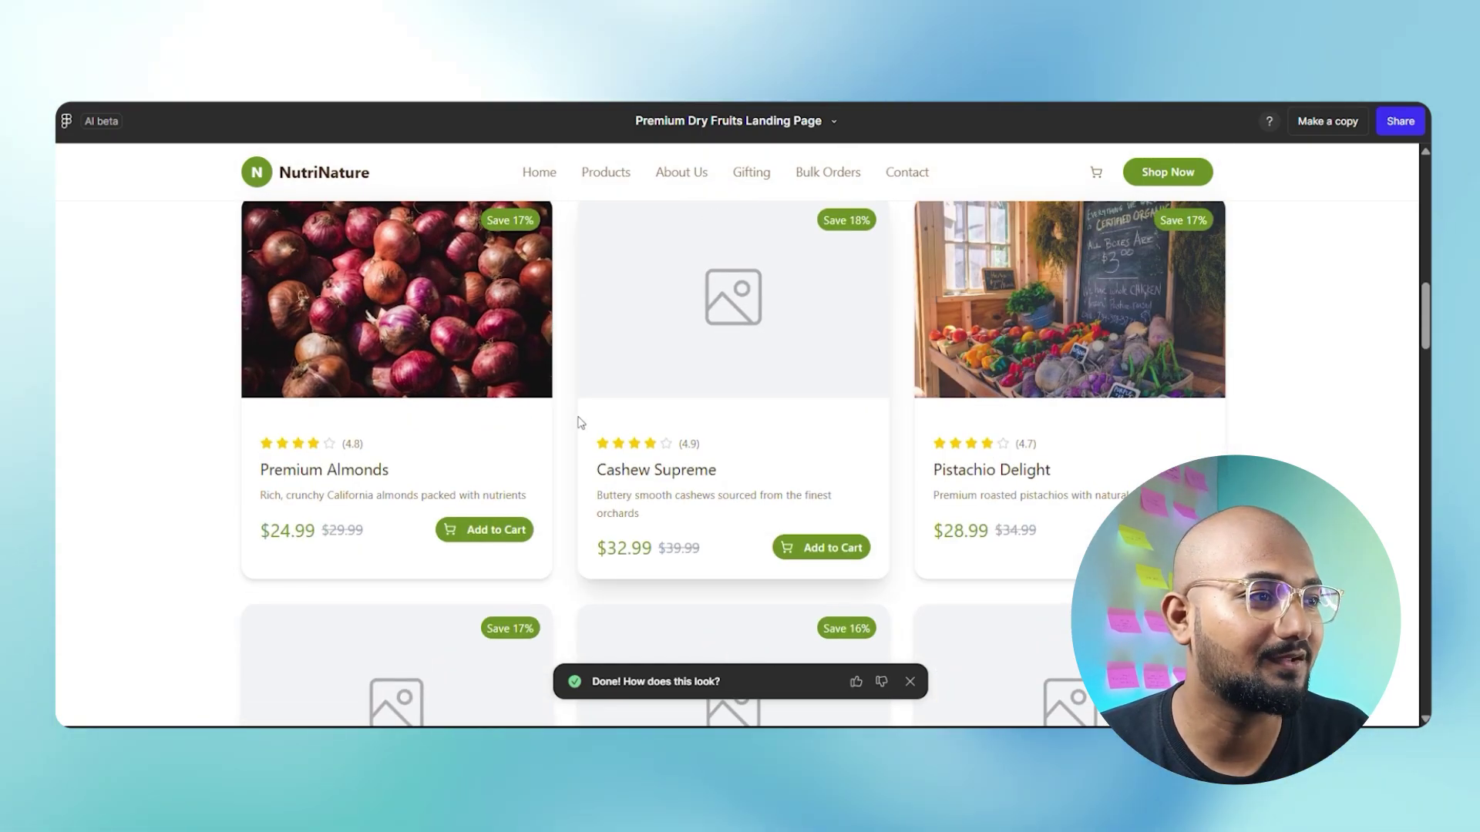
{"action": "scroll", "coordinate": [582, 422], "scroll_direction": "up", "scroll_amount": 2}
{"action": "scroll", "coordinate": [580, 422], "scroll_direction": "down", "scroll_amount": 7}
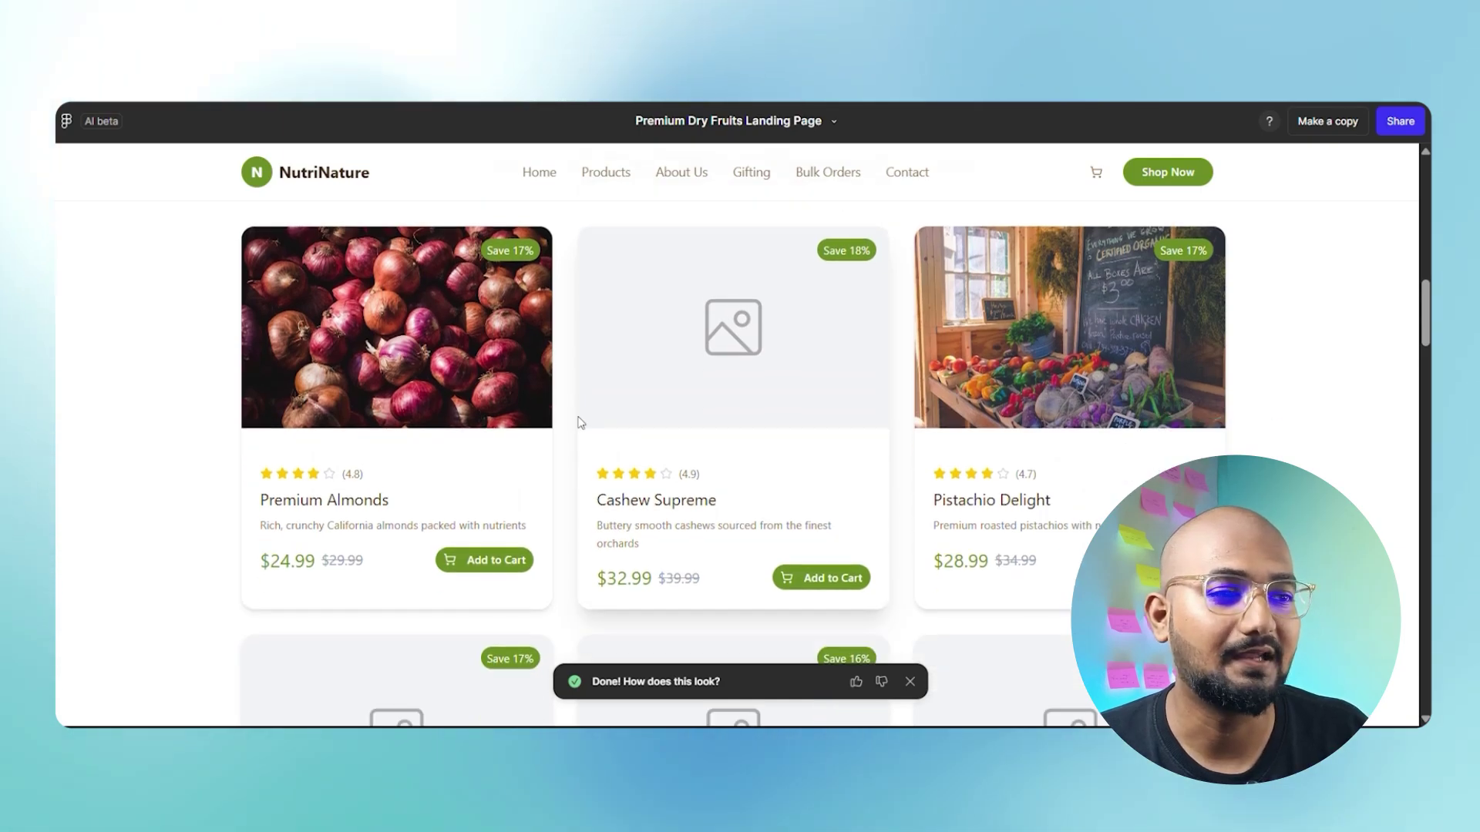
{"action": "scroll", "coordinate": [579, 422], "scroll_direction": "down", "scroll_amount": 4}
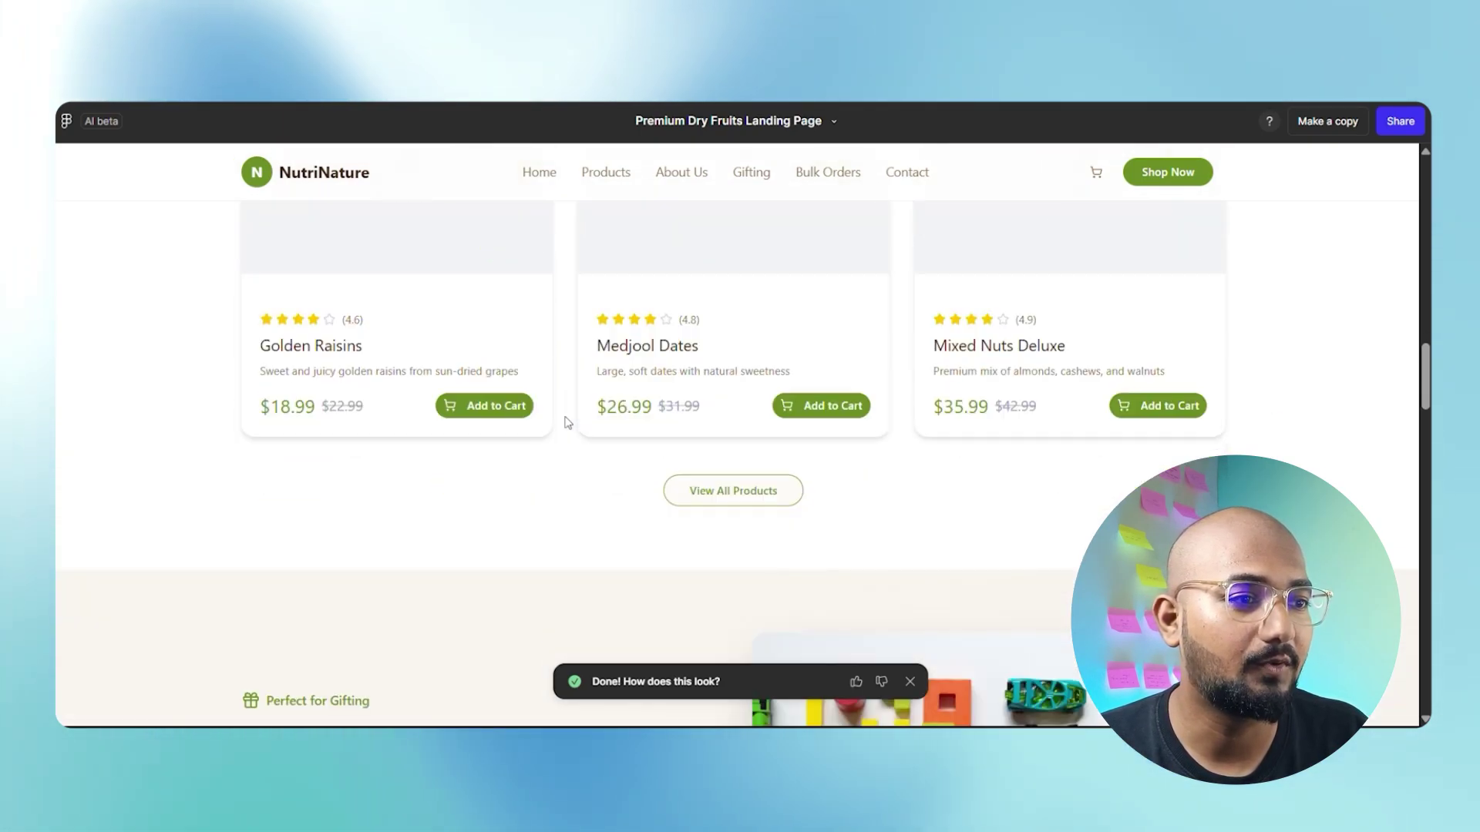
Step: Examine the "Share the Joy of Natural Goodness" gifting section and the "What Our Customers Say" testimonials with their overall rating
{"action": "scroll", "coordinate": [663, 496], "scroll_direction": "down", "scroll_amount": 6}
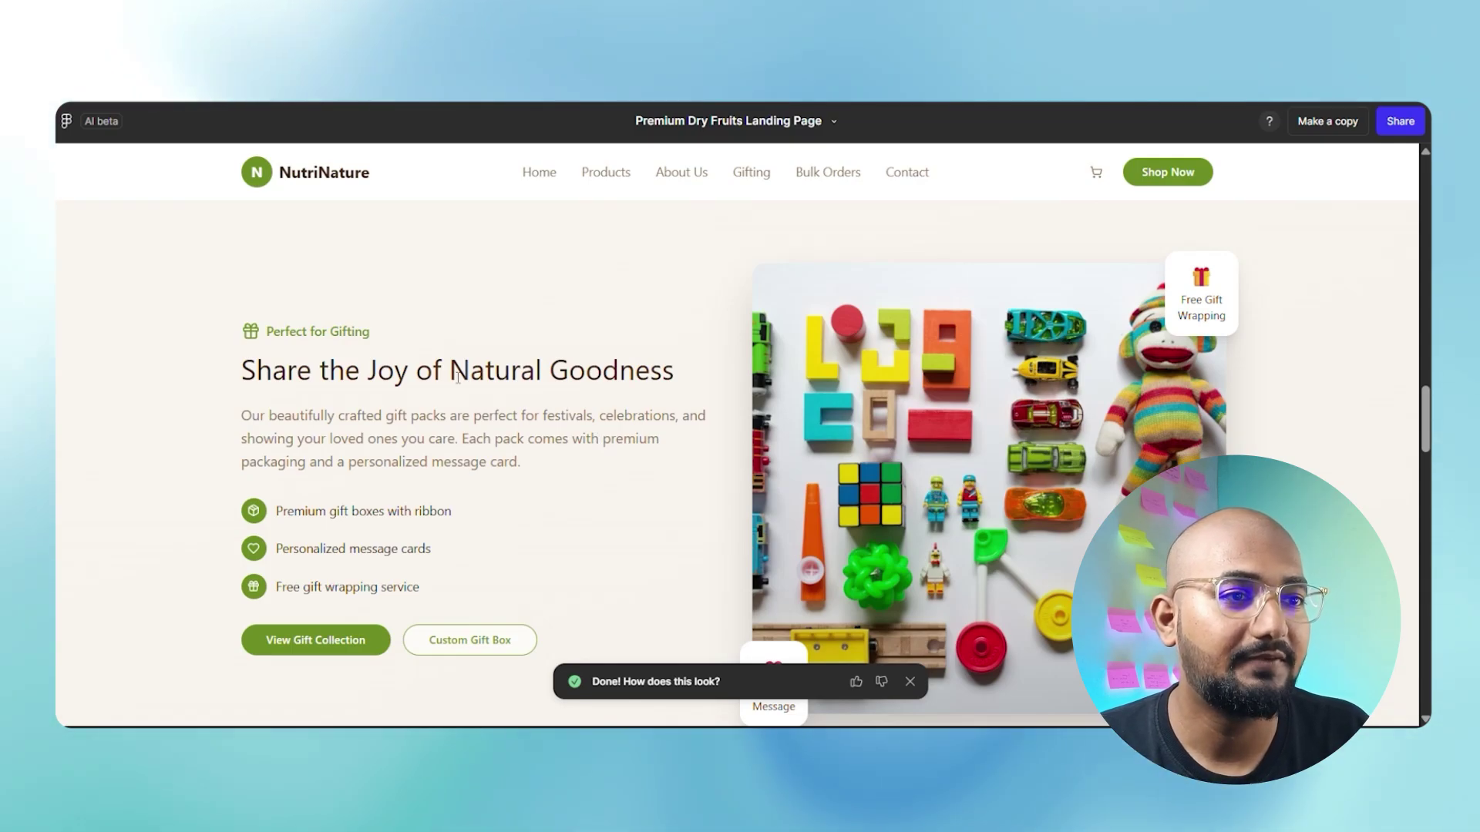
{"action": "scroll", "coordinate": [181, 403], "scroll_direction": "down", "scroll_amount": 2}
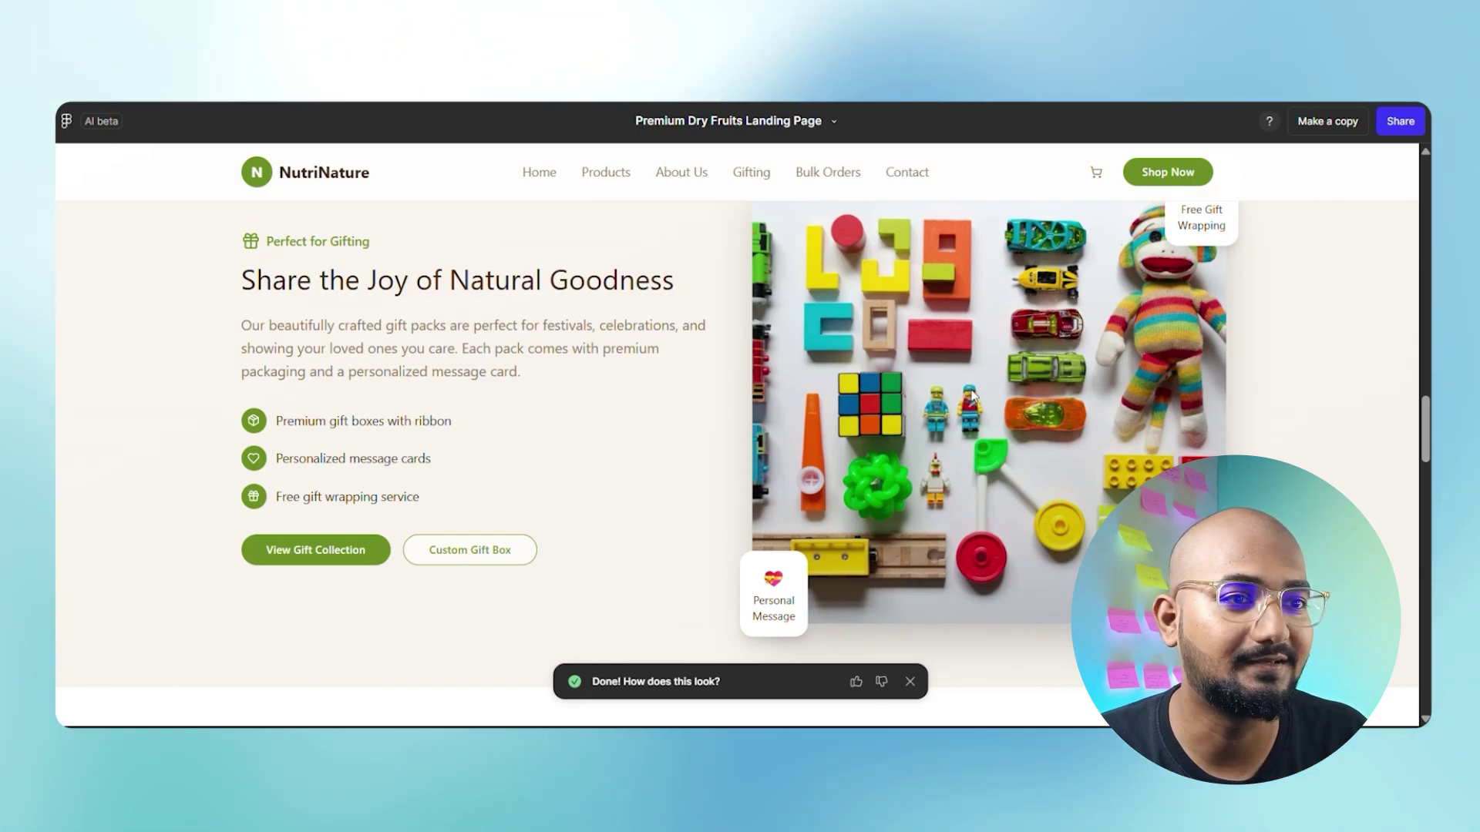
{"action": "scroll", "coordinate": [496, 402], "scroll_direction": "down", "scroll_amount": 5}
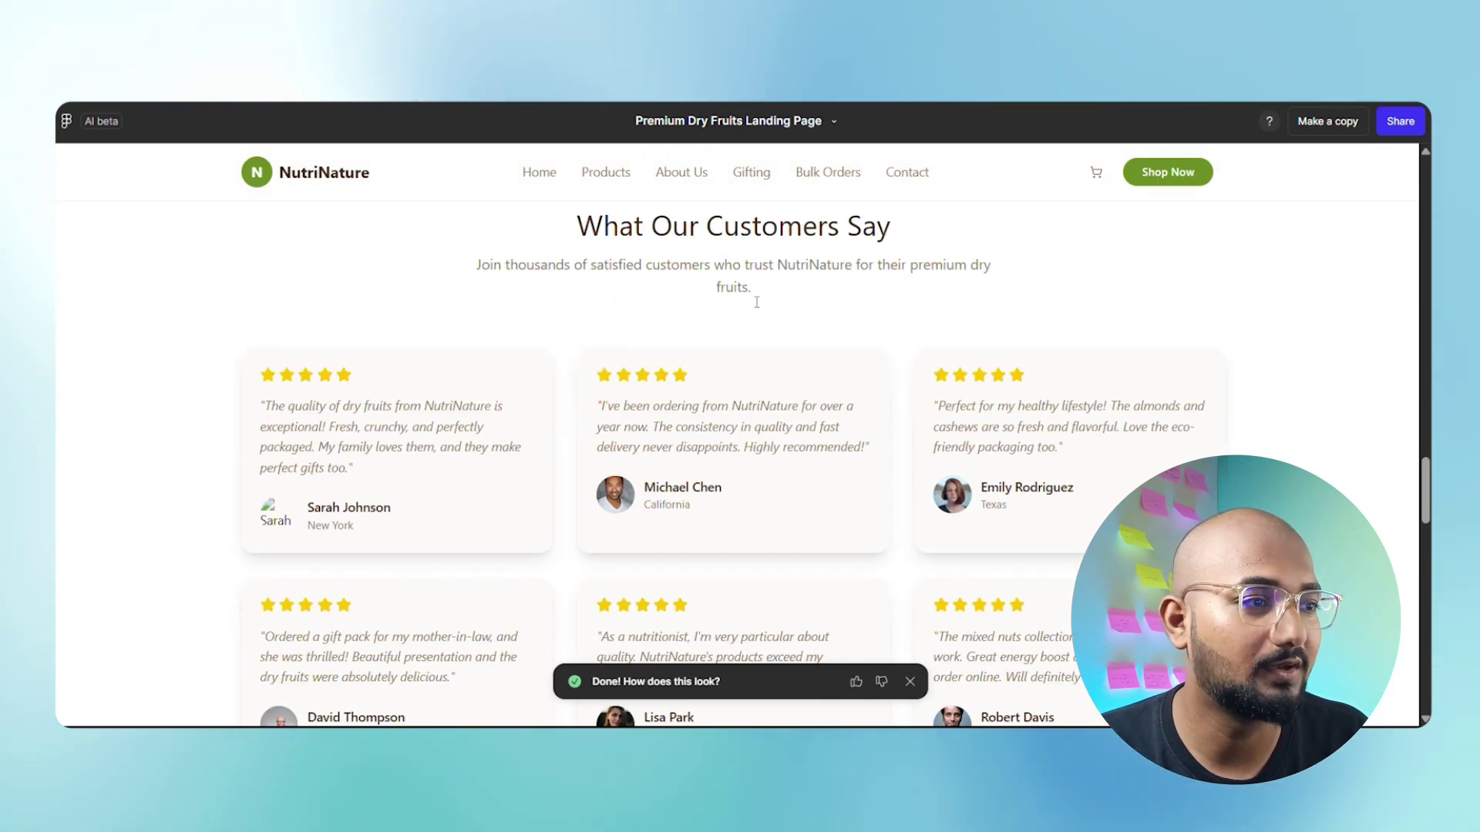
{"action": "scroll", "coordinate": [180, 356], "scroll_direction": "down", "scroll_amount": 2}
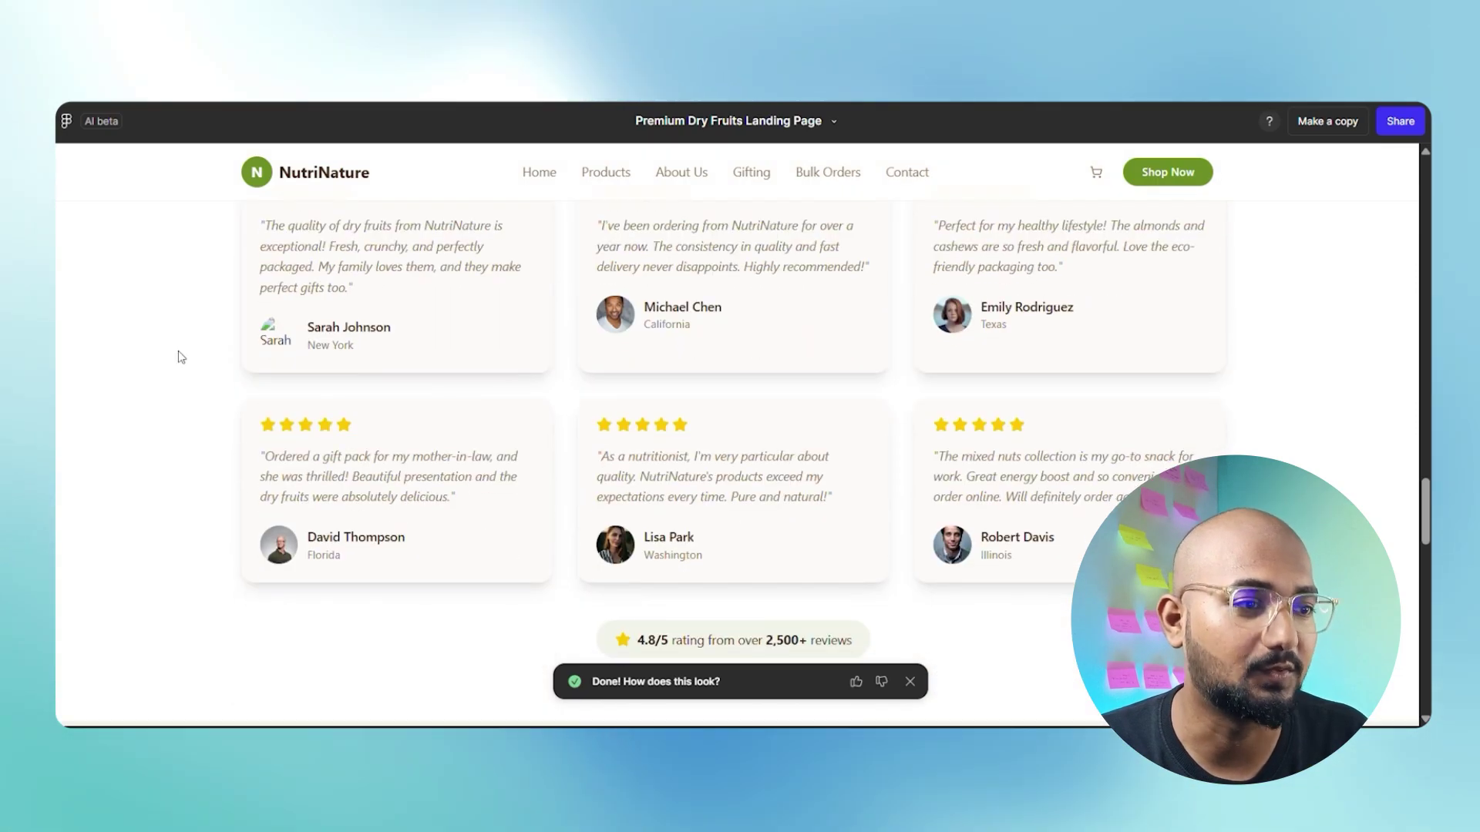
{"action": "scroll", "coordinate": [178, 357], "scroll_direction": "down", "scroll_amount": 2}
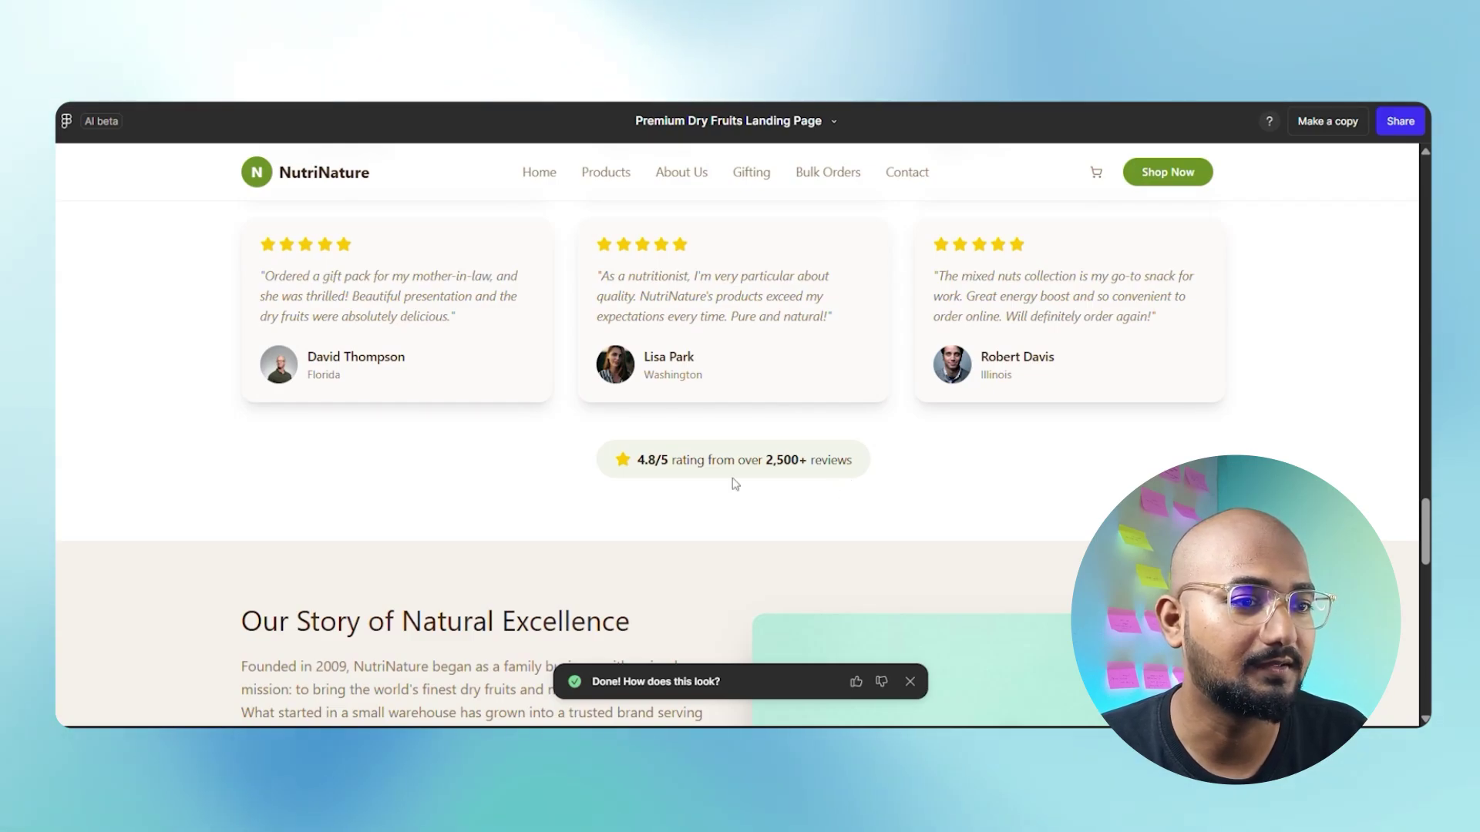
{"action": "scroll", "coordinate": [539, 482], "scroll_direction": "down", "scroll_amount": 1}
Step: Examine the "Our Story of Natural Excellence" section, the company statistics, the newsletter signup form and the footer
{"action": "scroll", "coordinate": [494, 483], "scroll_direction": "down", "scroll_amount": 5}
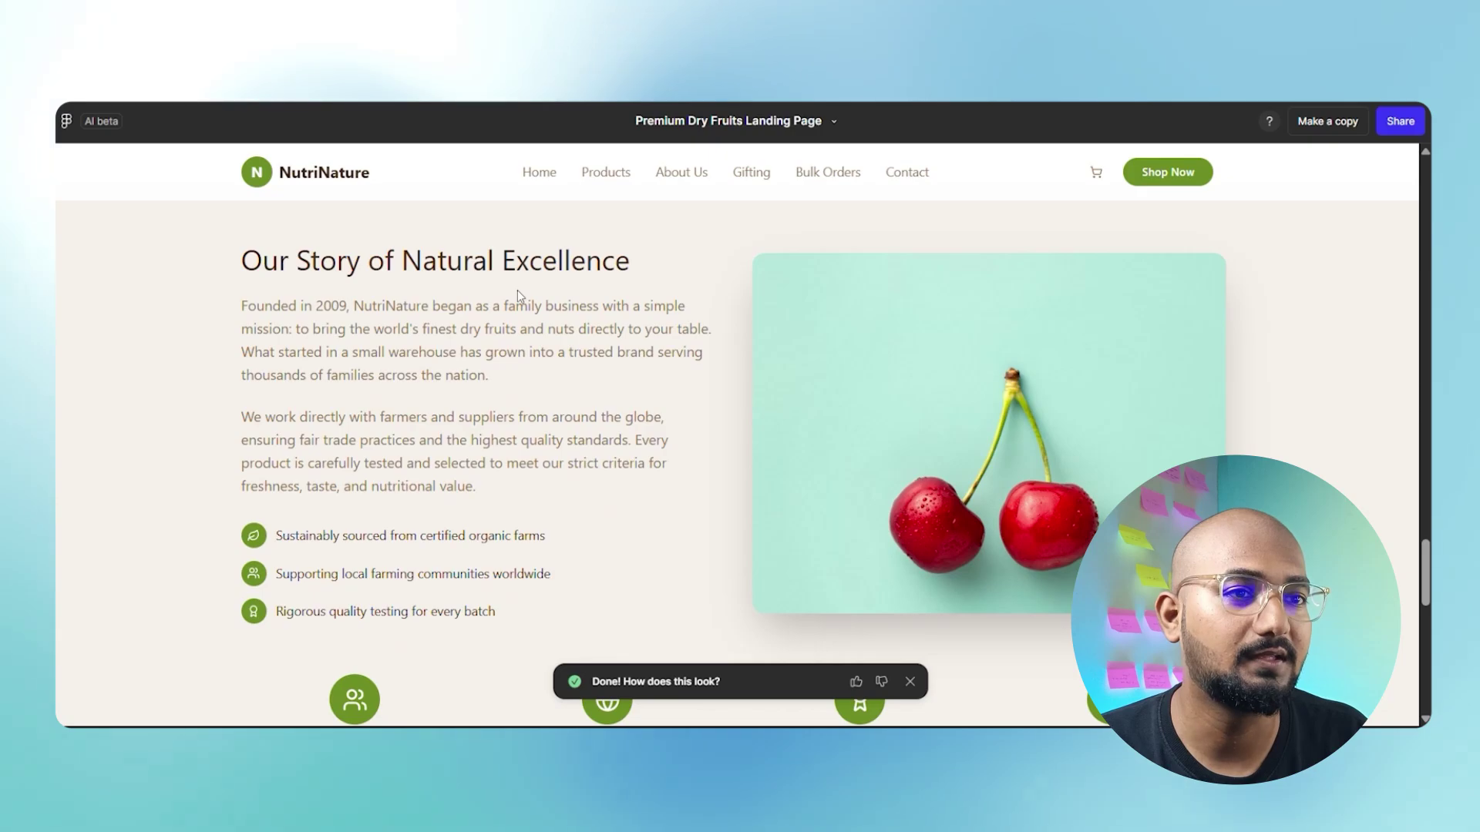
{"action": "scroll", "coordinate": [332, 328], "scroll_direction": "down", "scroll_amount": 1}
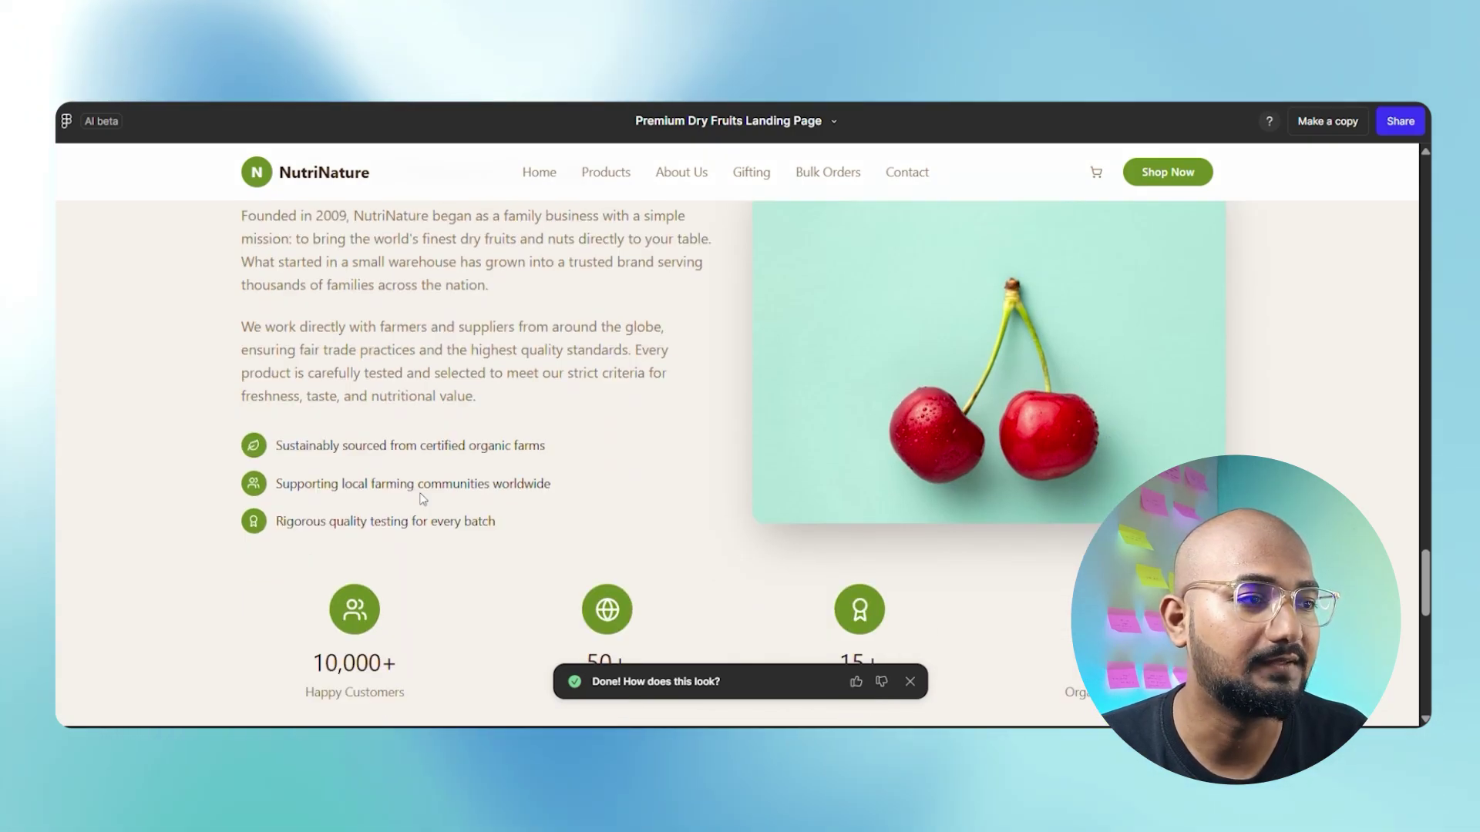
{"action": "scroll", "coordinate": [1113, 466], "scroll_direction": "down", "scroll_amount": 2}
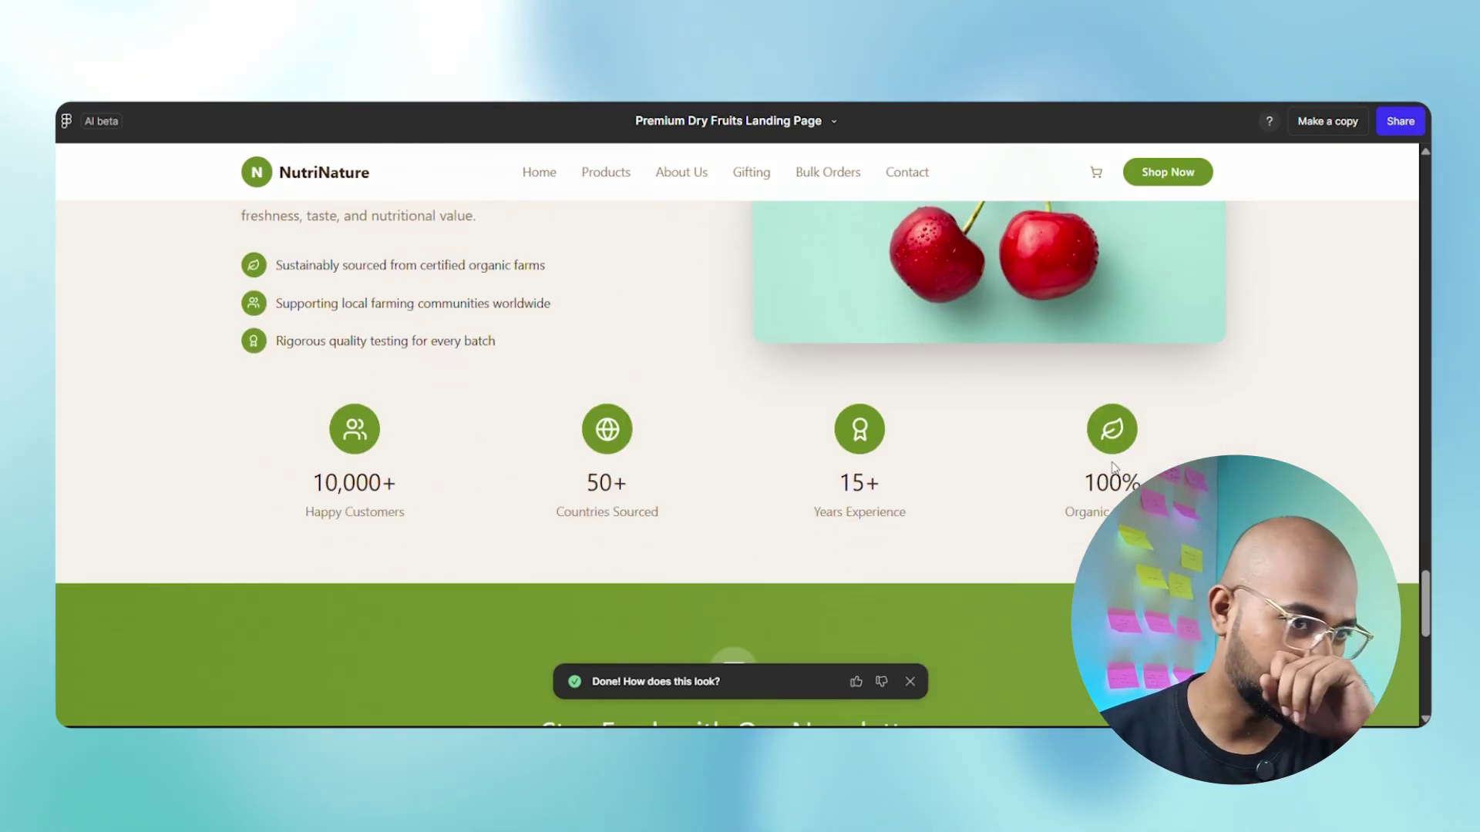
{"action": "scroll", "coordinate": [1094, 485], "scroll_direction": "down", "scroll_amount": 4}
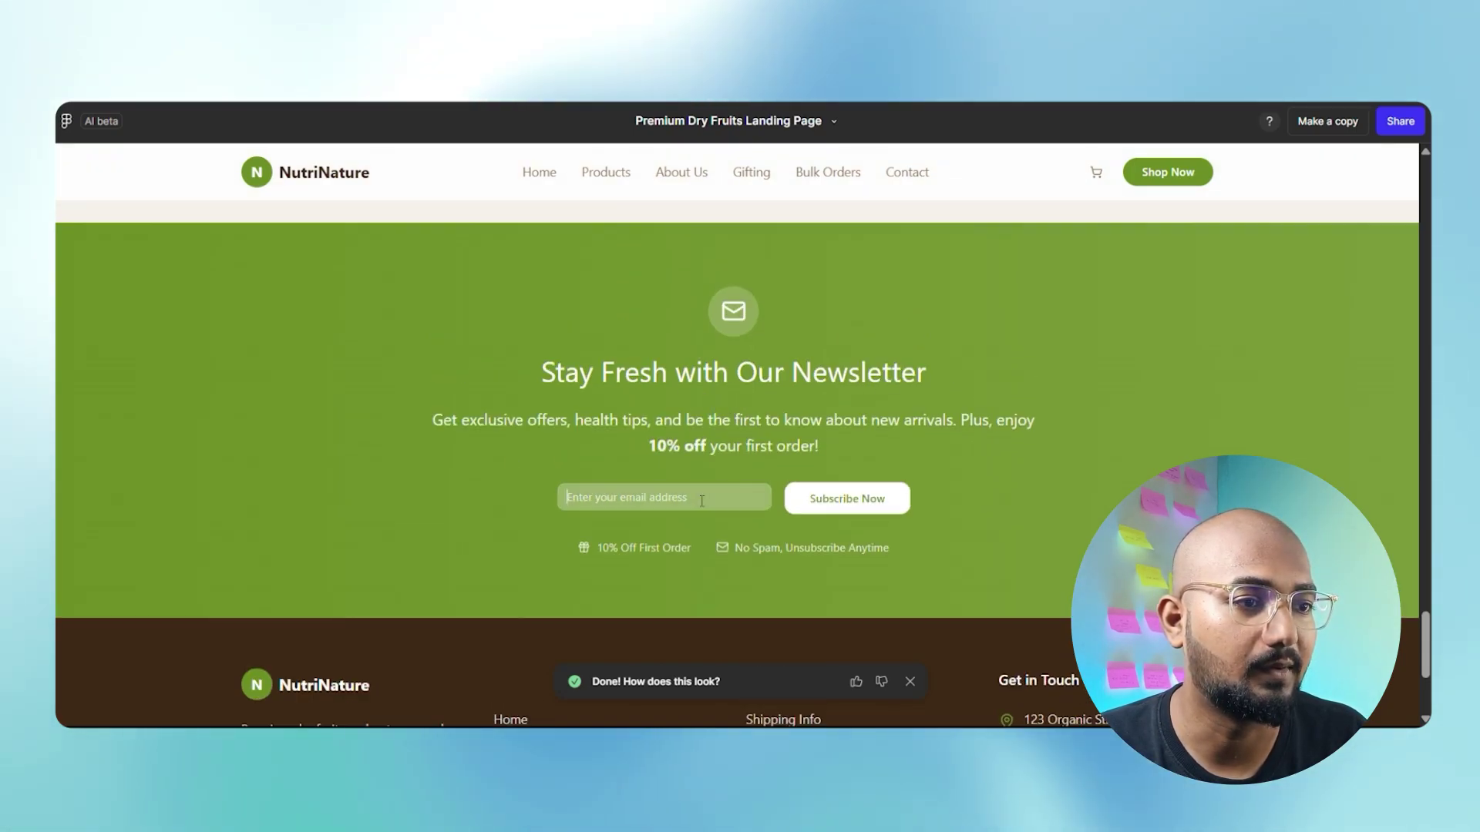
{"action": "scroll", "coordinate": [796, 474], "scroll_direction": "down", "scroll_amount": 3}
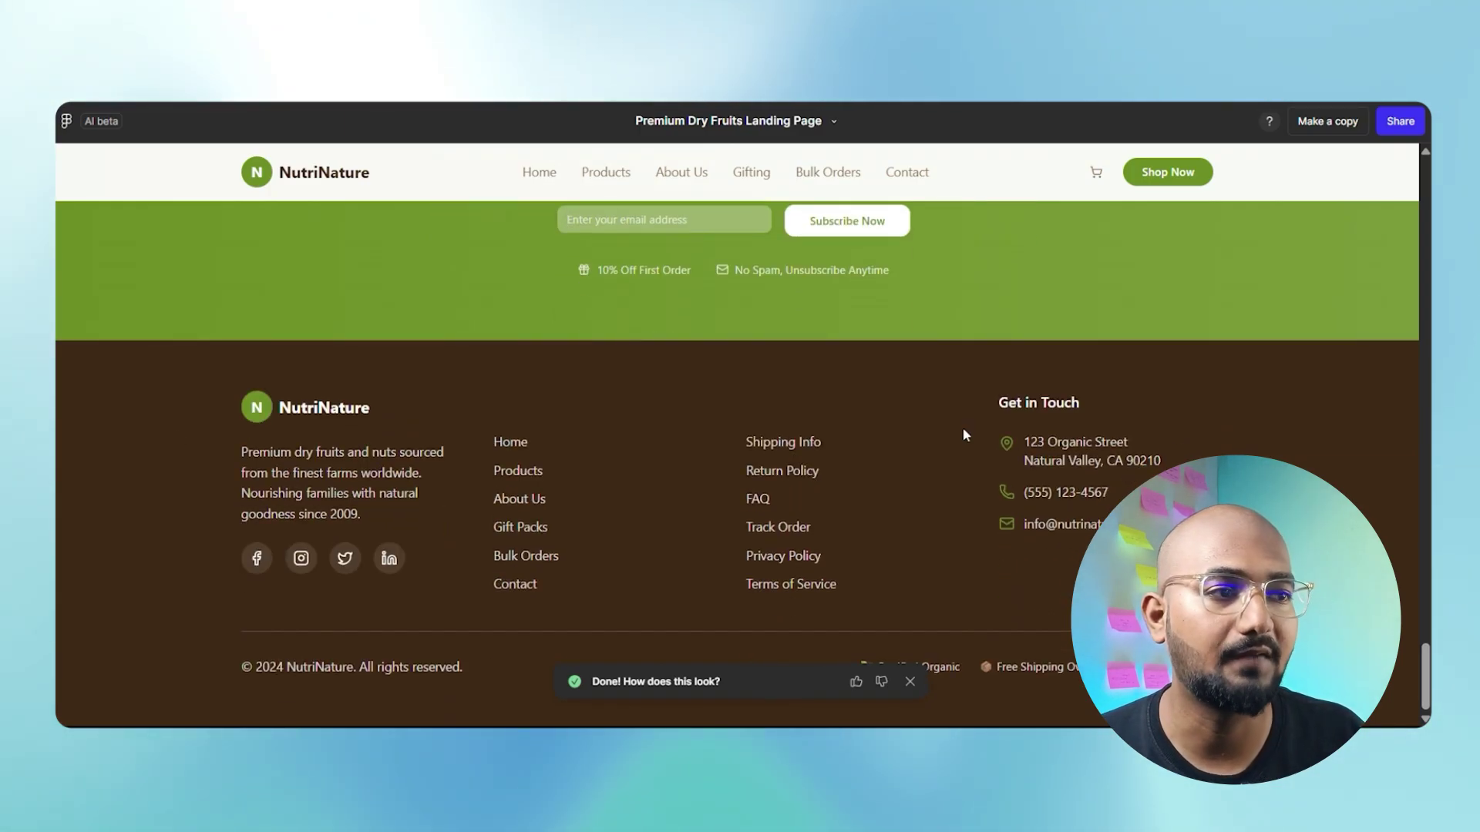
Step: Return up the page from the footer and test the Products link in the header
{"action": "scroll", "coordinate": [963, 429], "scroll_direction": "up", "scroll_amount": 3}
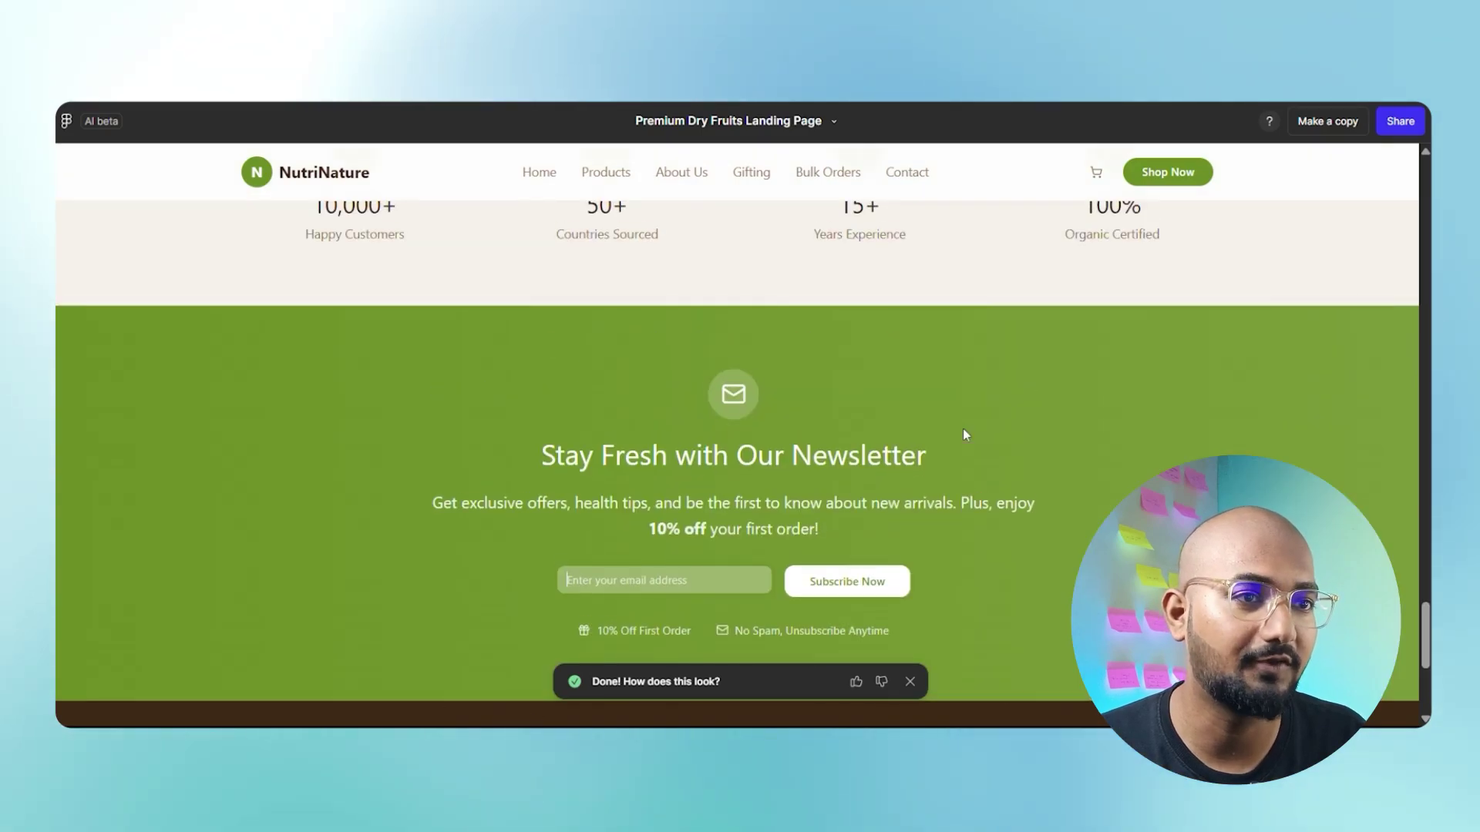
{"action": "scroll", "coordinate": [963, 429], "scroll_direction": "up", "scroll_amount": 10}
{"action": "left_click", "coordinate": [616, 172]}
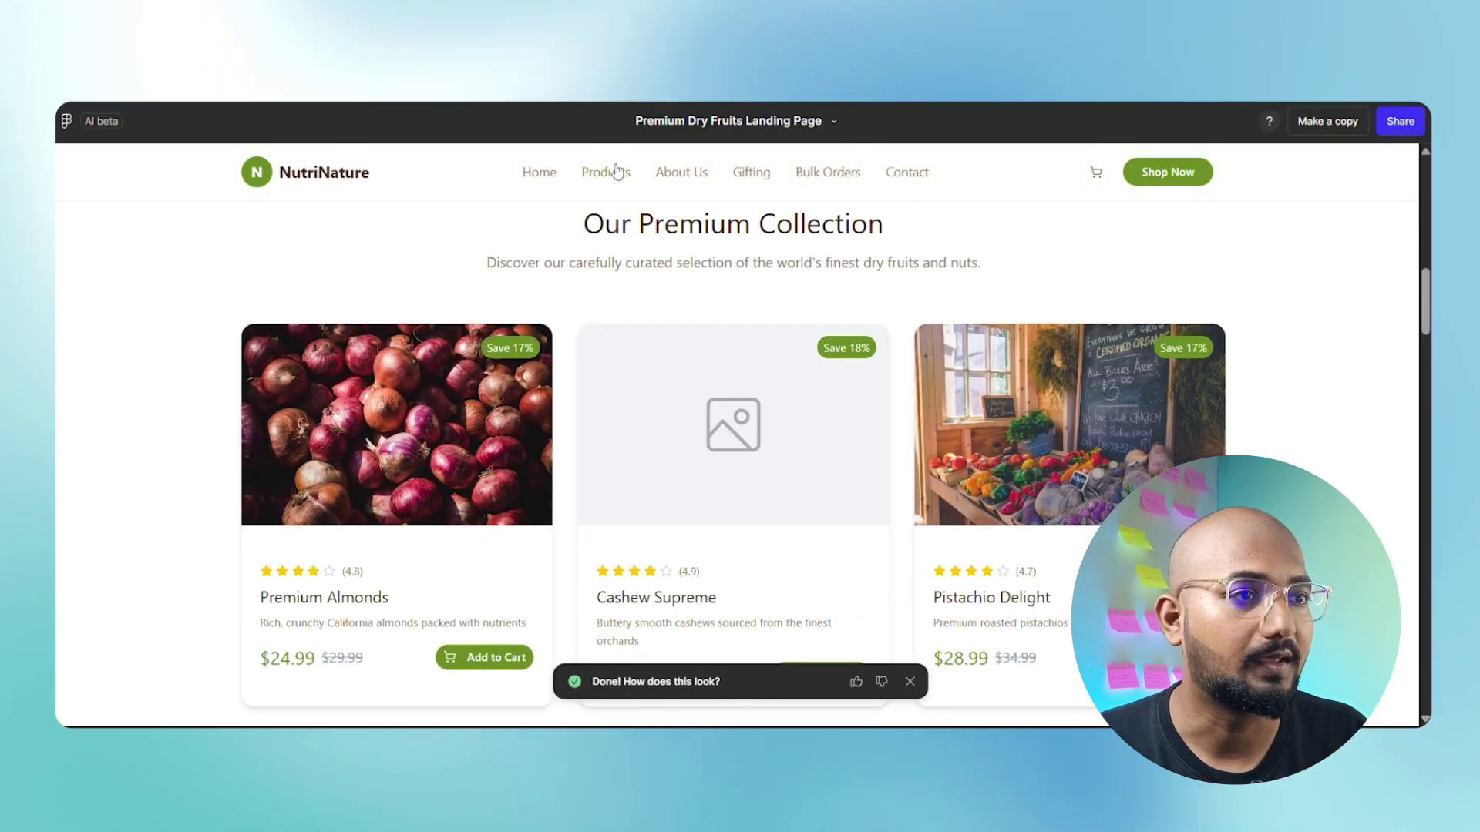
Step: Publish the Premium Dry Fruits Landing Page to the web and open its live site
{"action": "scroll", "coordinate": [612, 285], "scroll_direction": "up", "scroll_amount": 2}
{"action": "scroll", "coordinate": [611, 323], "scroll_direction": "down", "scroll_amount": 1}
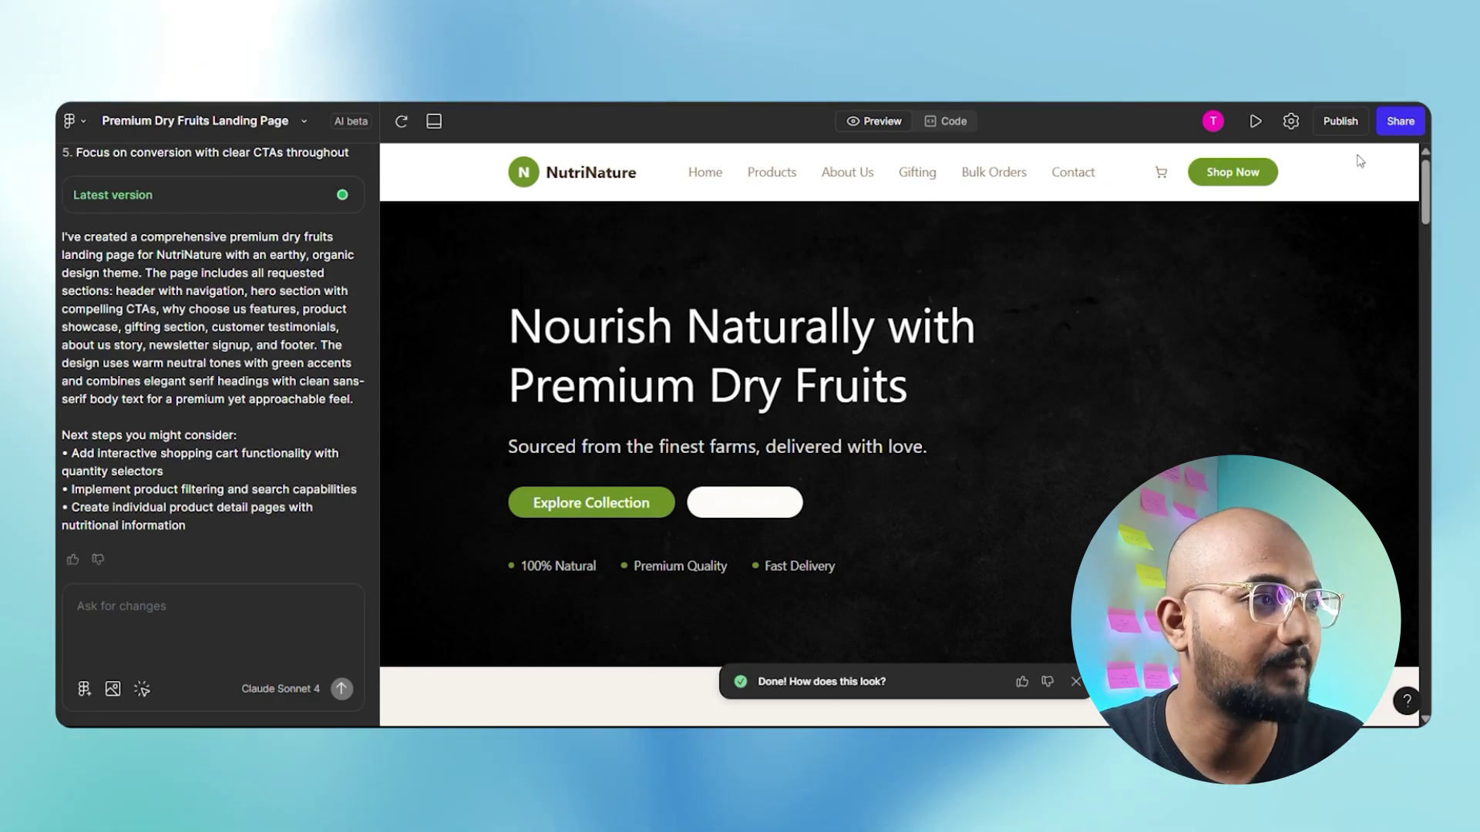
{"action": "left_click", "coordinate": [1340, 130]}
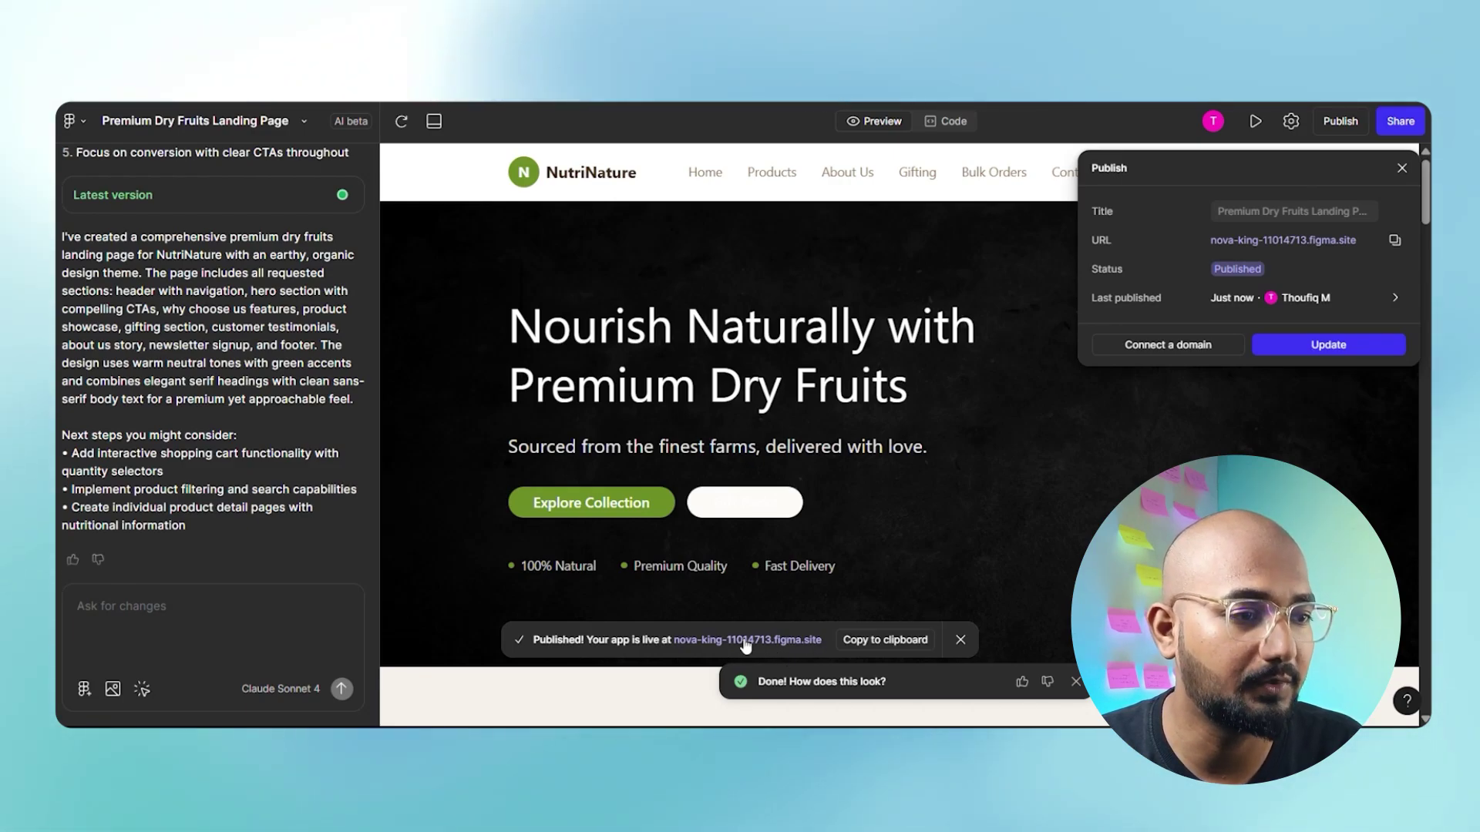
{"action": "left_click", "coordinate": [745, 640]}
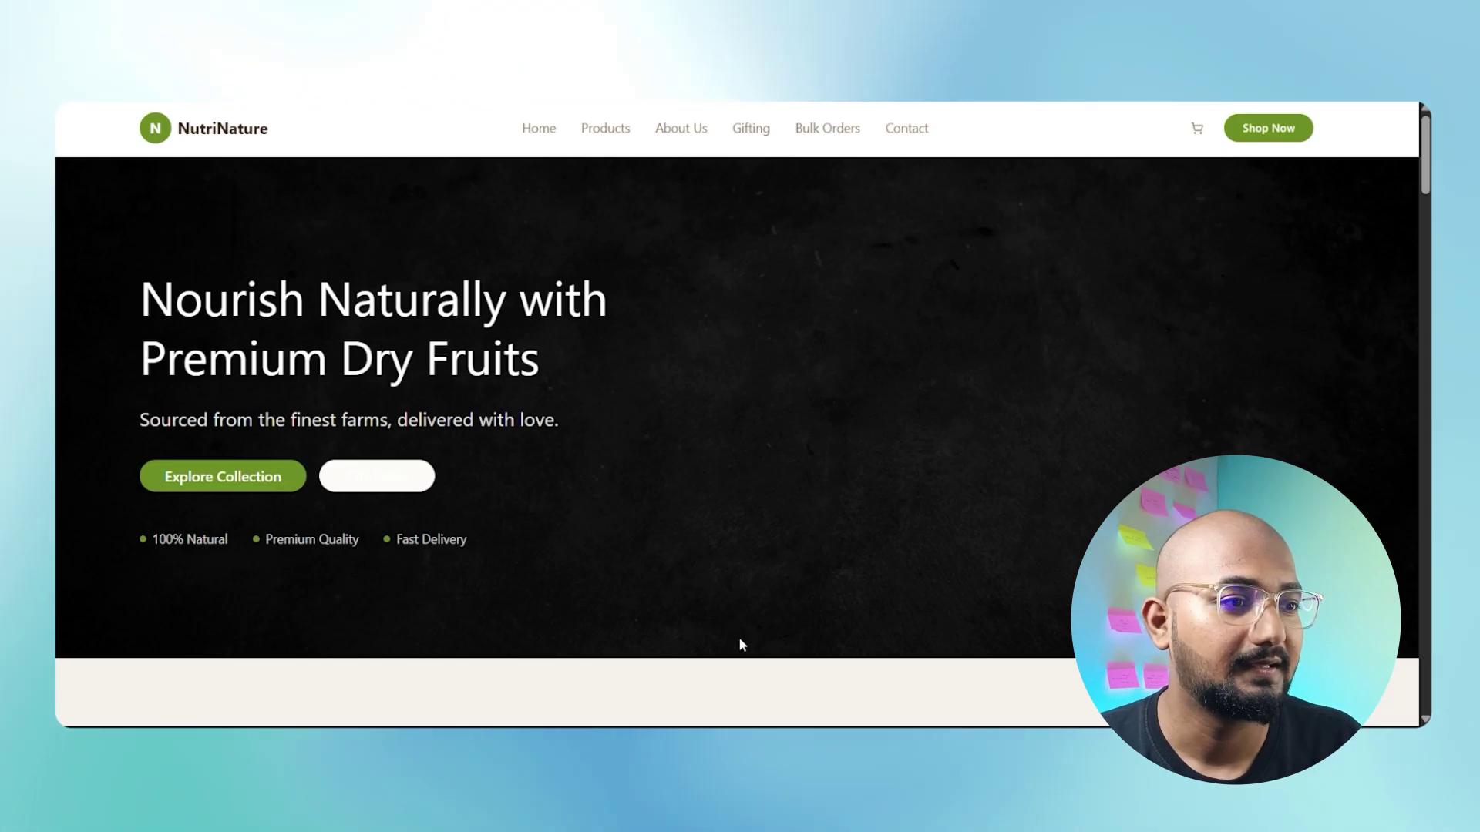
Step: Examine the published NutriNature page from the hero through the product, gifting and story sections, and return to its beginning
{"action": "scroll", "coordinate": [743, 379], "scroll_direction": "down", "scroll_amount": 15}
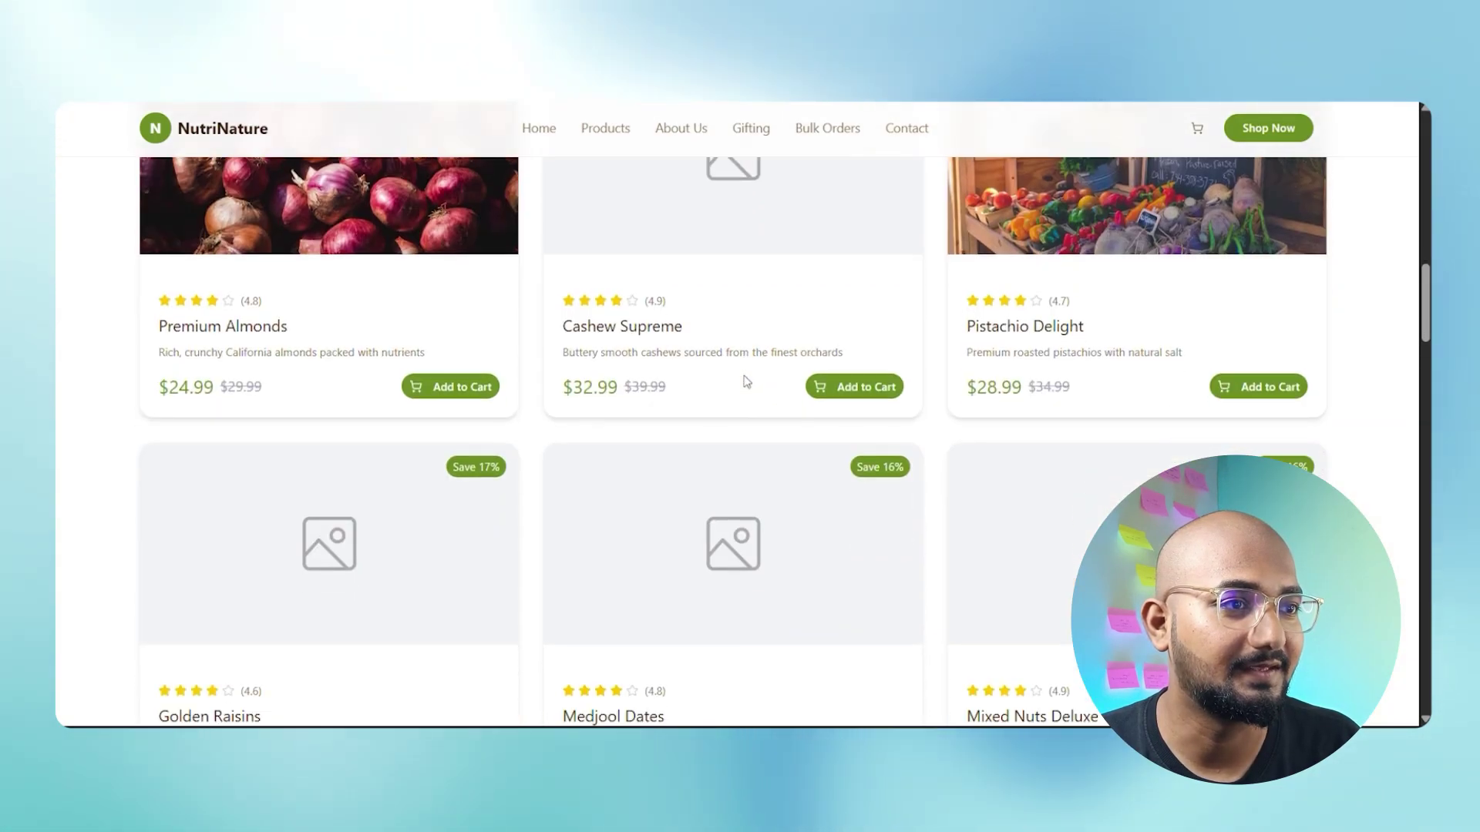
{"action": "scroll", "coordinate": [746, 382], "scroll_direction": "down", "scroll_amount": 20}
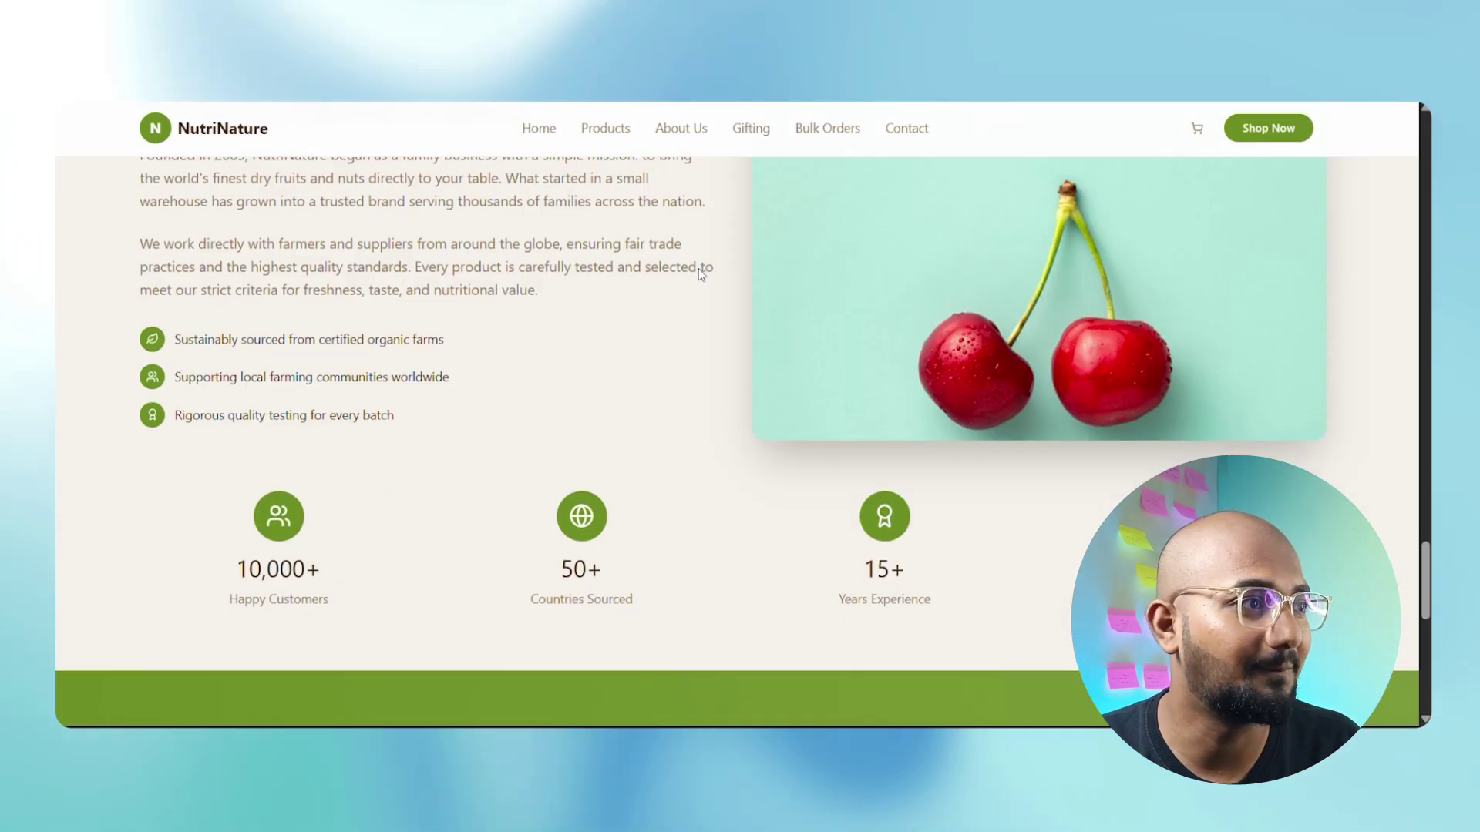
{"action": "scroll", "coordinate": [700, 274], "scroll_direction": "up", "scroll_amount": 3}
{"action": "scroll", "coordinate": [700, 274], "scroll_direction": "down", "scroll_amount": 8}
{"action": "scroll", "coordinate": [701, 277], "scroll_direction": "up", "scroll_amount": 15}
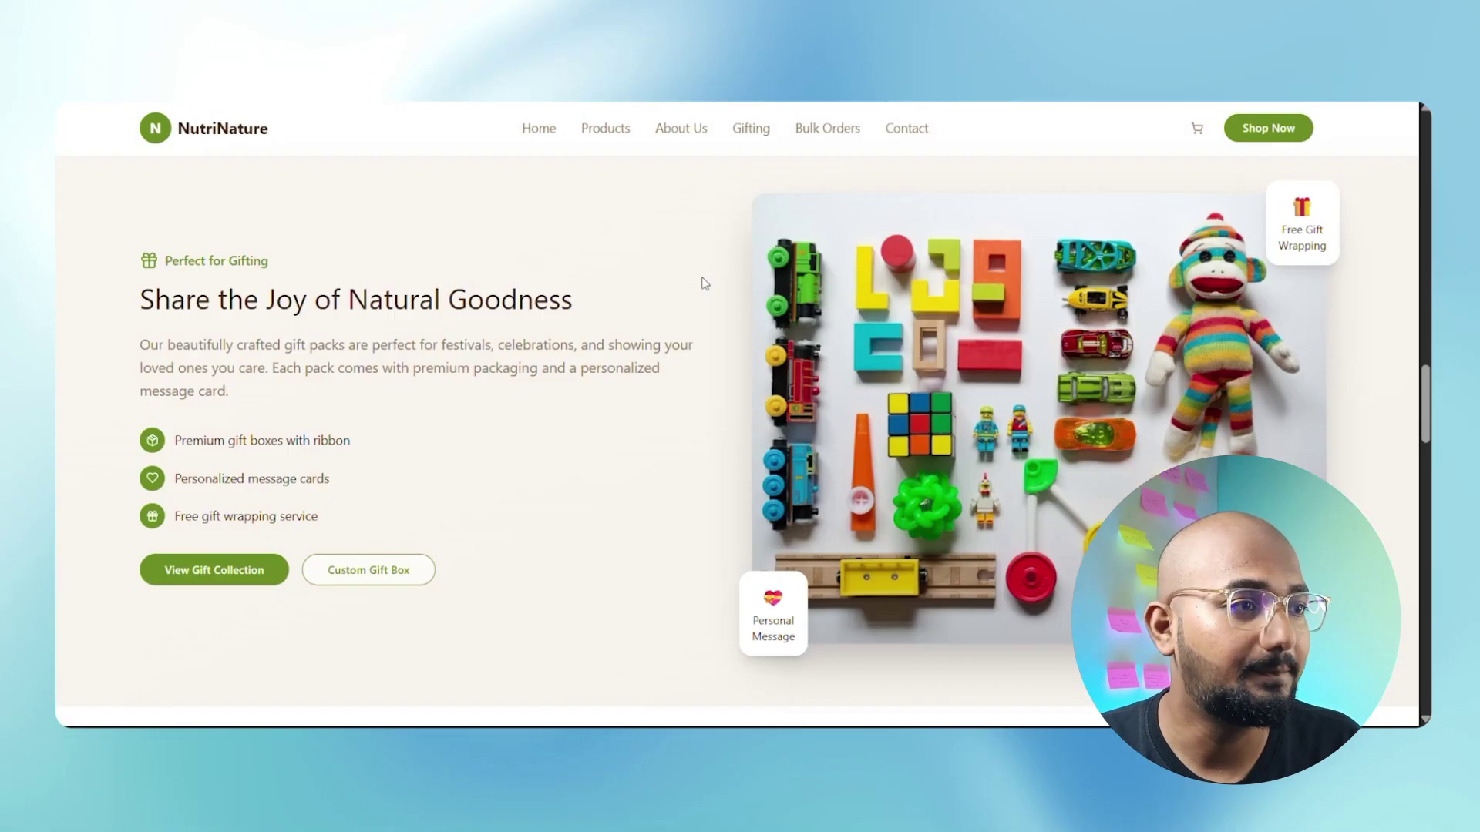
{"action": "scroll", "coordinate": [704, 283], "scroll_direction": "up", "scroll_amount": 15}
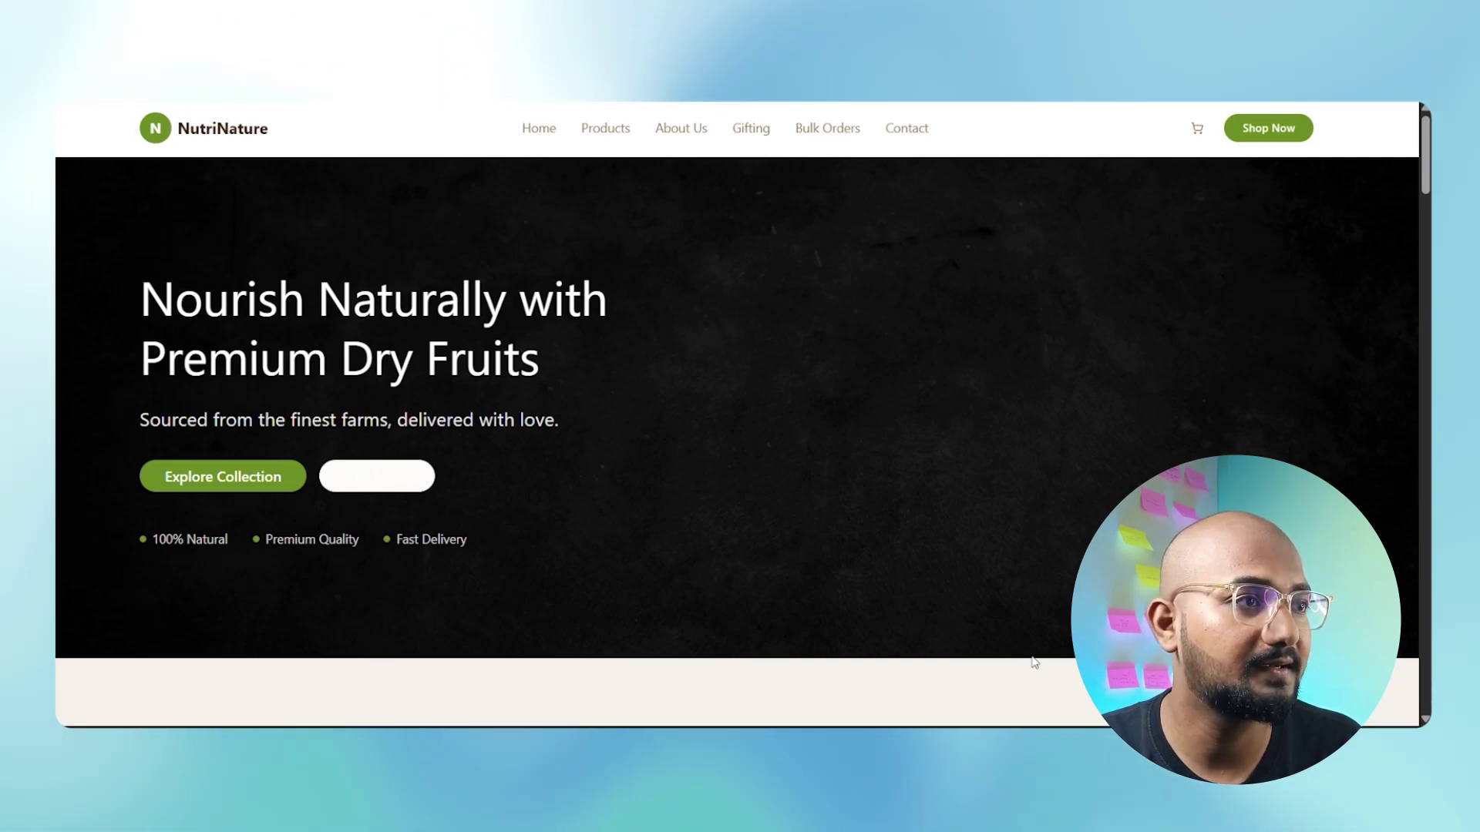
Step: Check the live page's responsive layout in the browser's developer tools at widths including 566 px and the 768 px tablet preset
{"action": "key", "text": "ctrl+shift+i"}
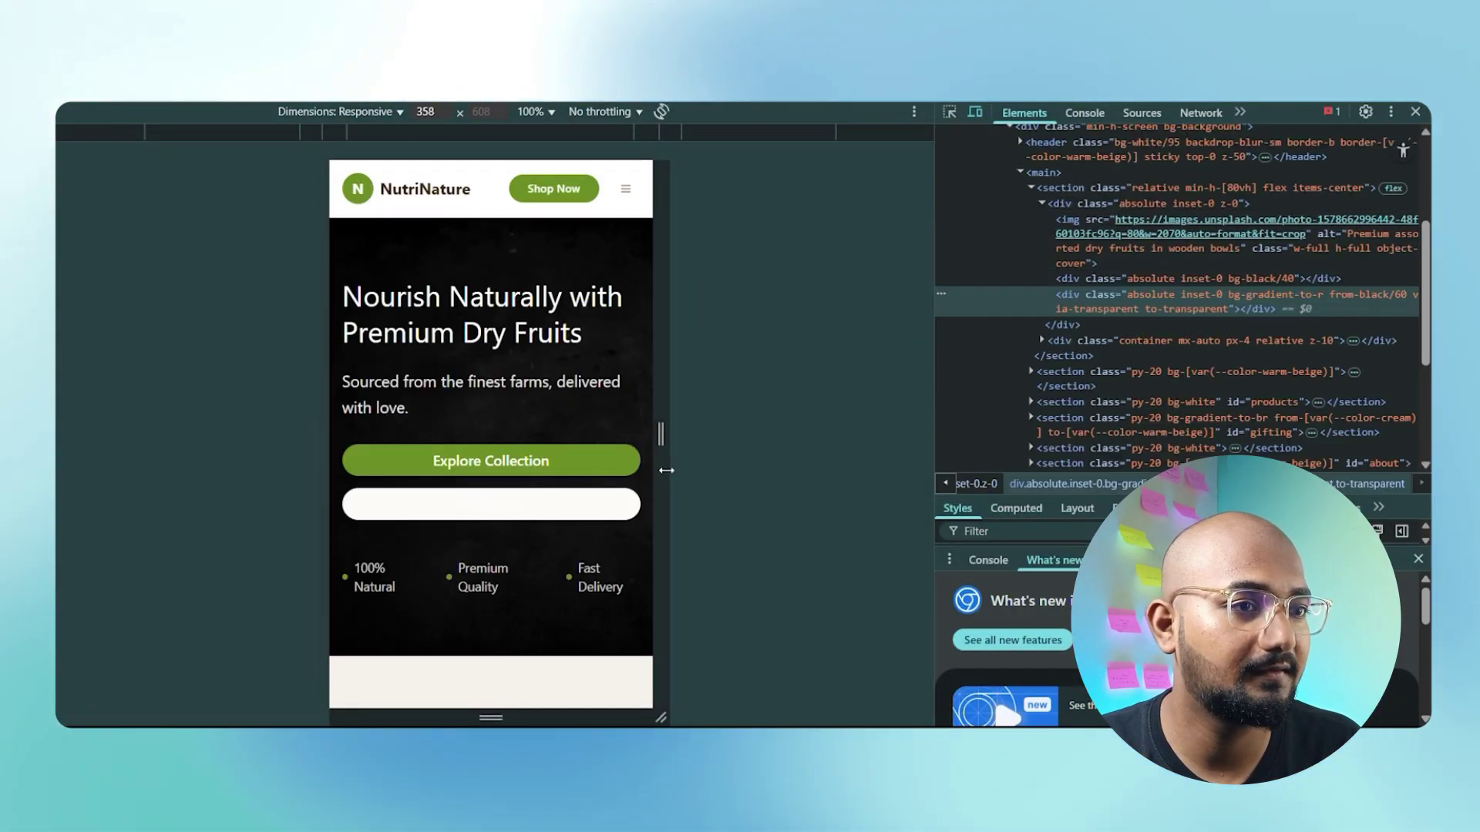
{"action": "left_click_drag", "start_coordinate": [663, 465], "coordinate": [754, 460]}
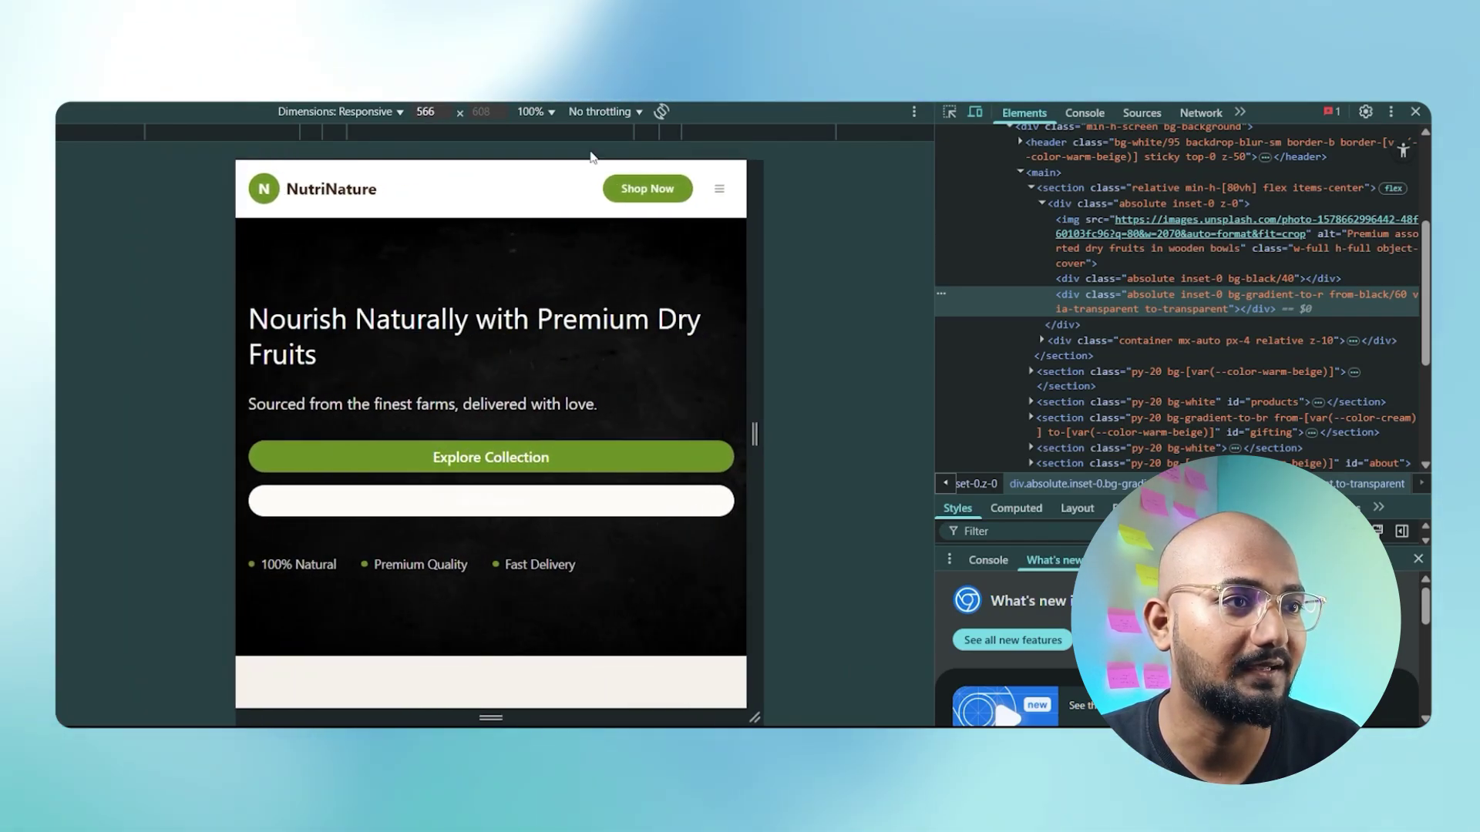
{"action": "left_click", "coordinate": [588, 132]}
{"action": "left_click", "coordinate": [671, 131]}
{"action": "left_click", "coordinate": [766, 131]}
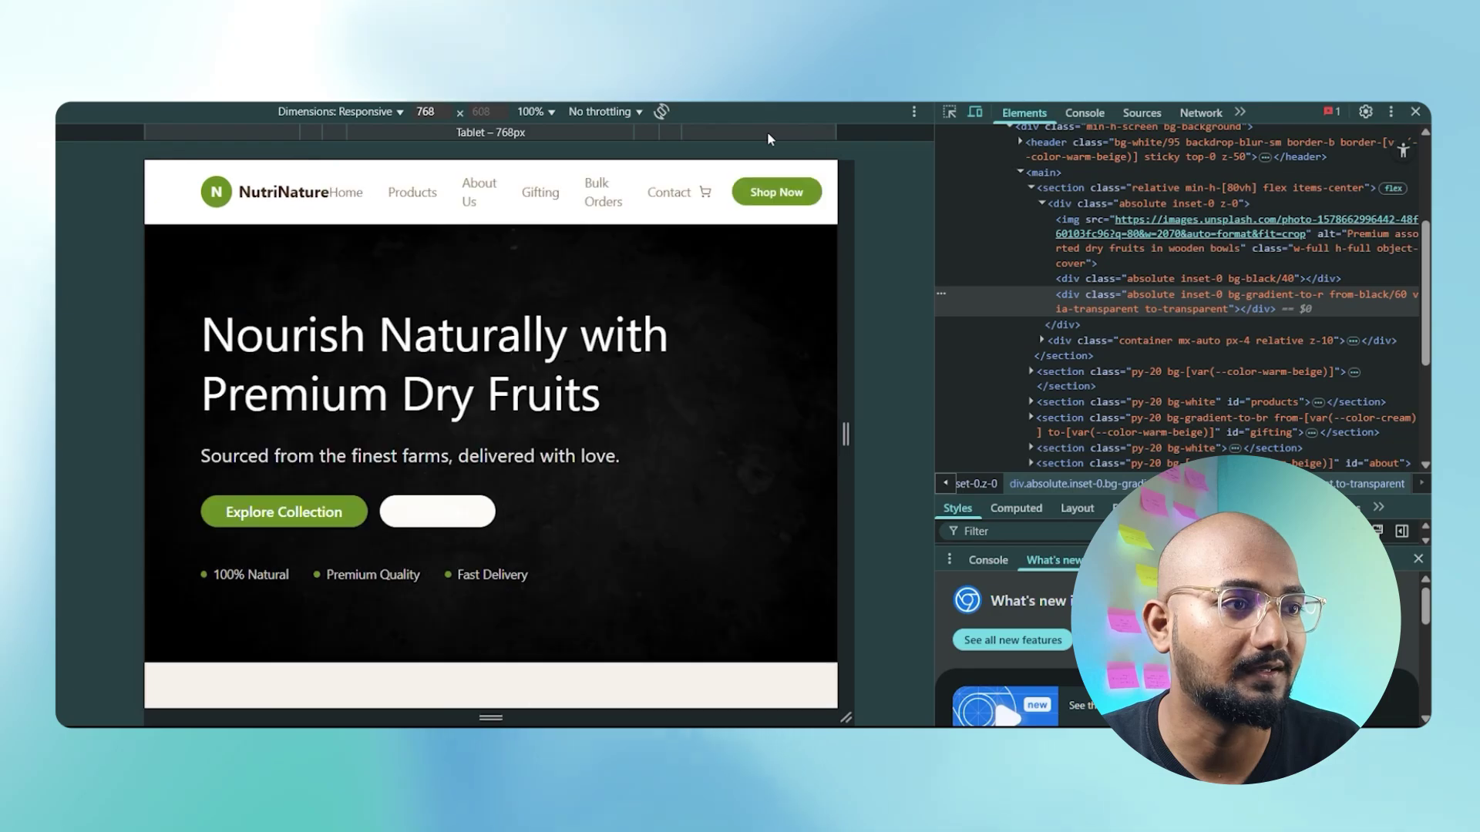
{"action": "left_click", "coordinate": [871, 132]}
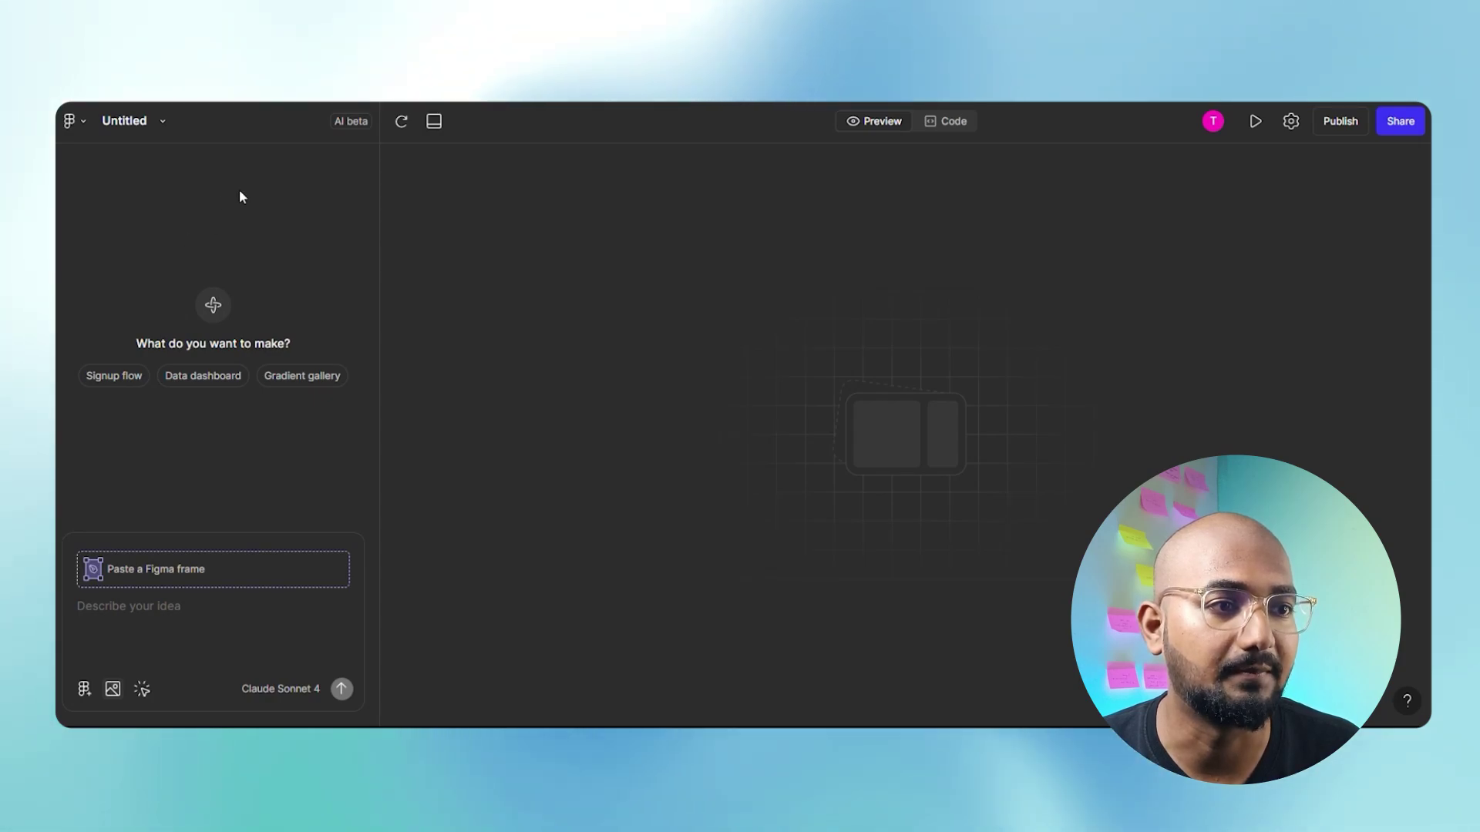
Step: Attach the wireframe image and submit "Can you give me the proper UI screen out of this low fidelity wireframe of call center management"
{"action": "key", "text": "ctrl+v"}
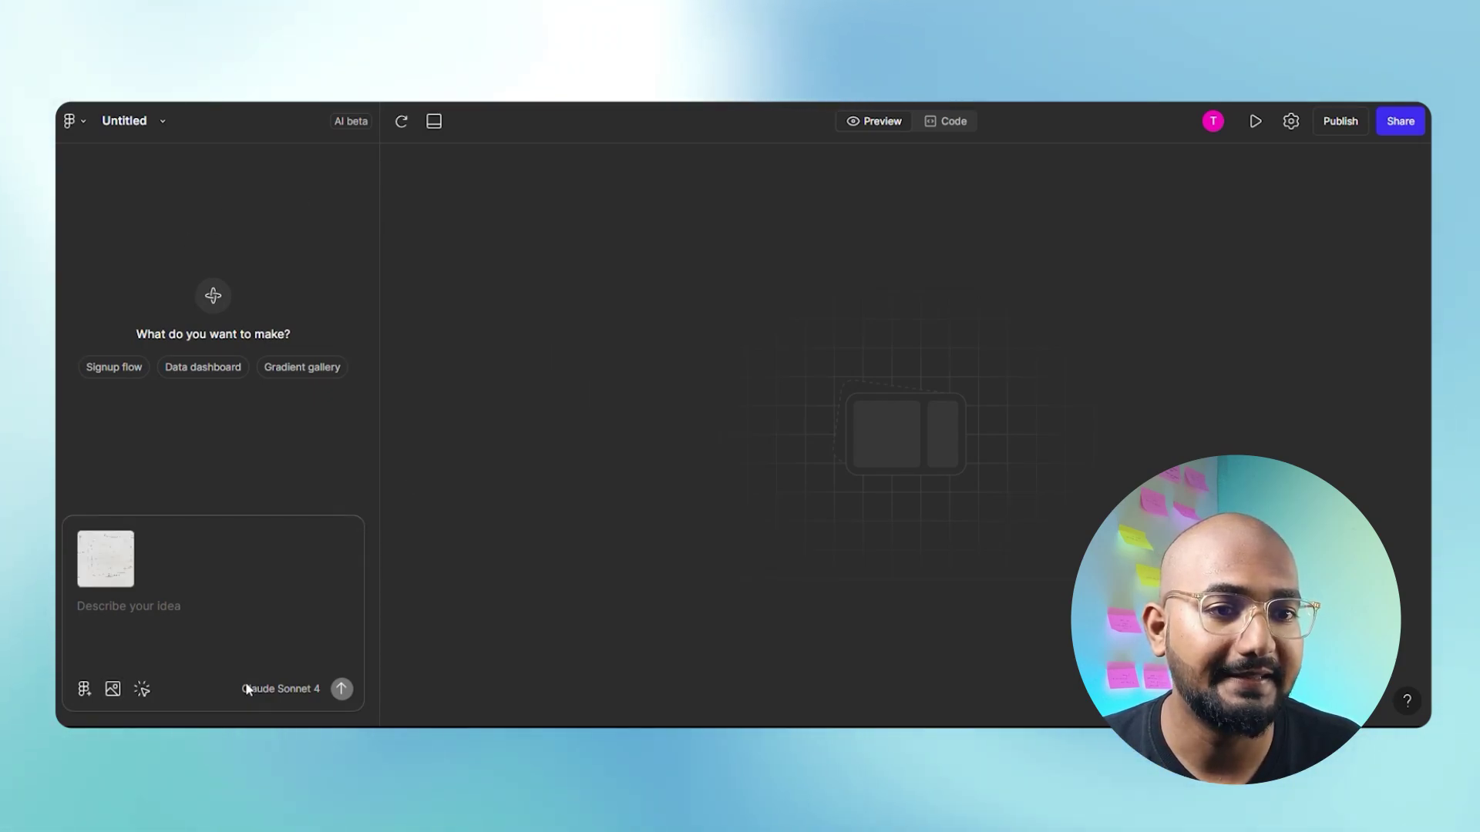
{"action": "type", "text": "Can you give me the proper UI screen out of this low fidelity wireframe of call center management"}
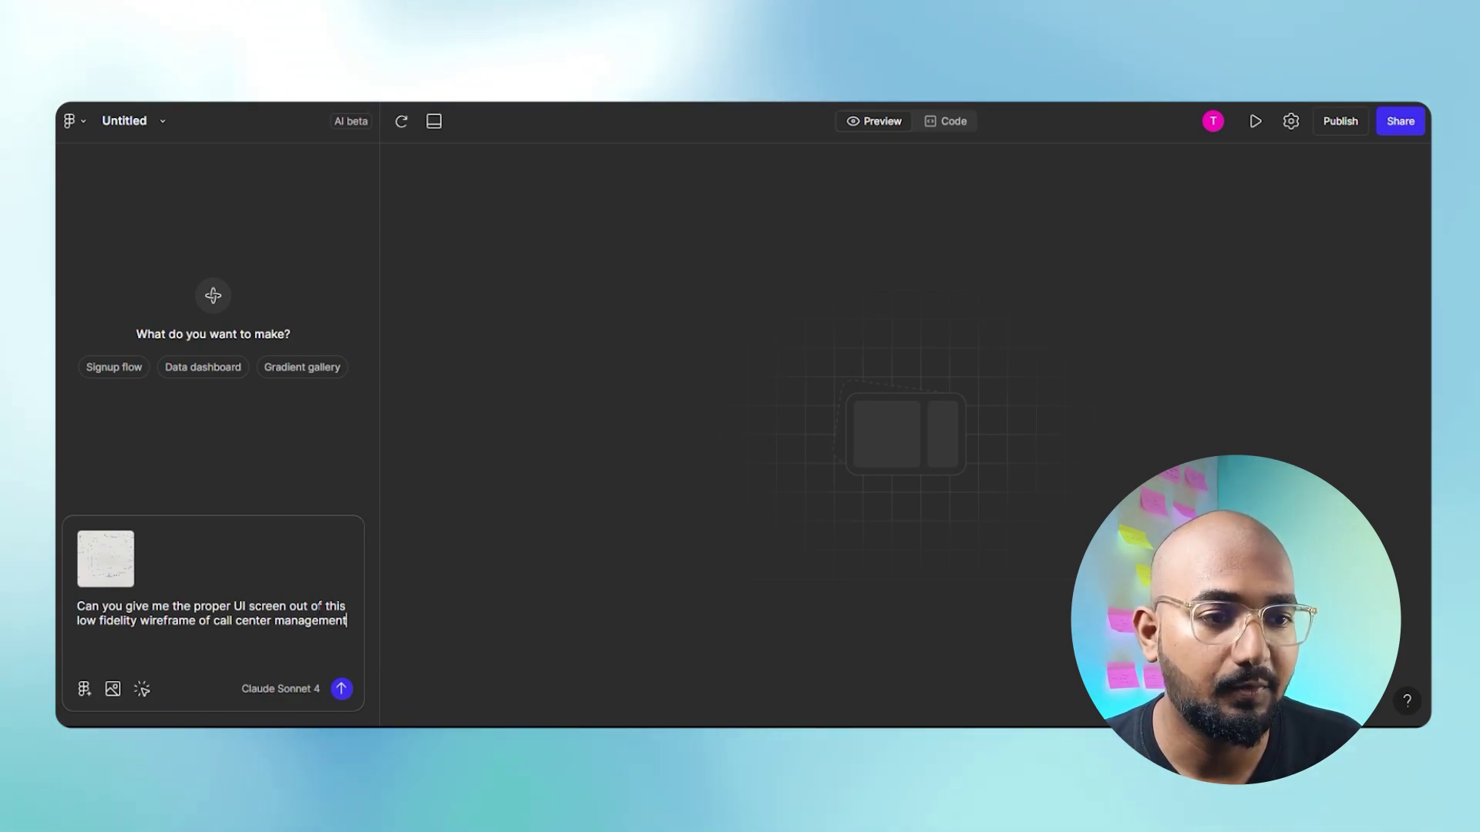
{"action": "left_click", "coordinate": [341, 689]}
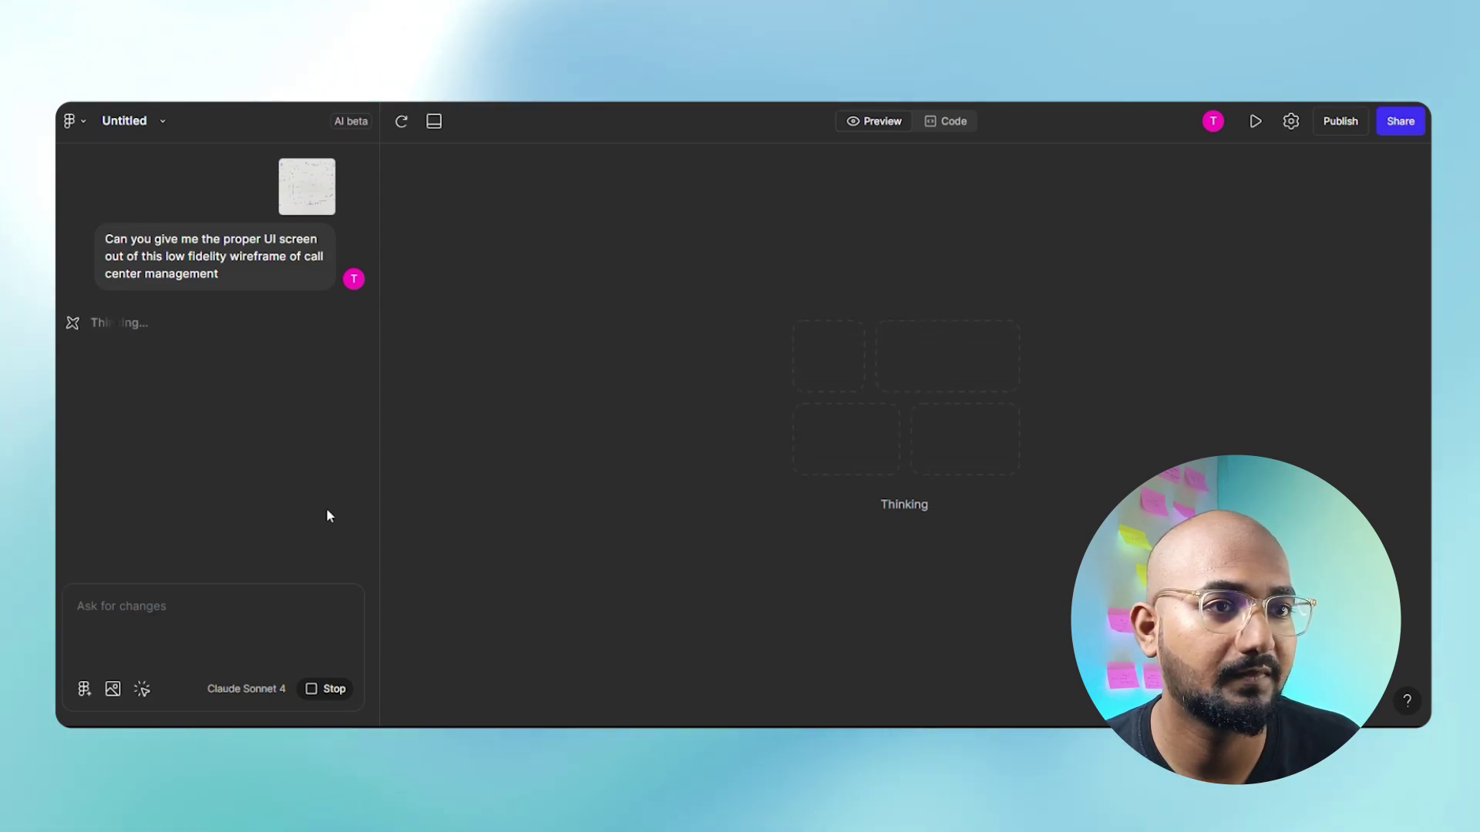
Step: View the attached wireframe and examine the generated call center dashboard's search bar, metric cards and Recent Calls table against it
{"action": "left_click", "coordinate": [320, 198]}
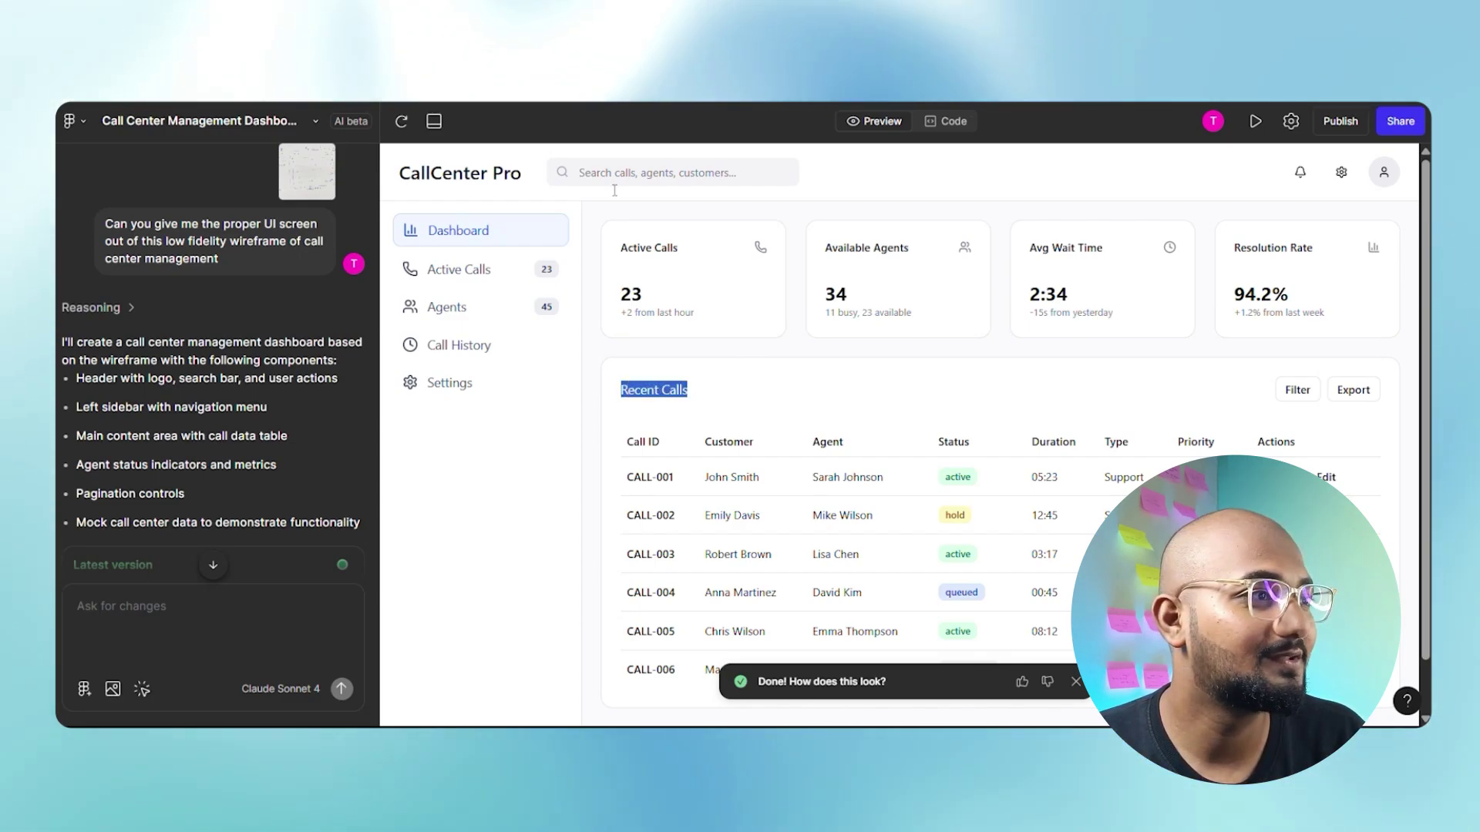
{"action": "left_click", "coordinate": [779, 172]}
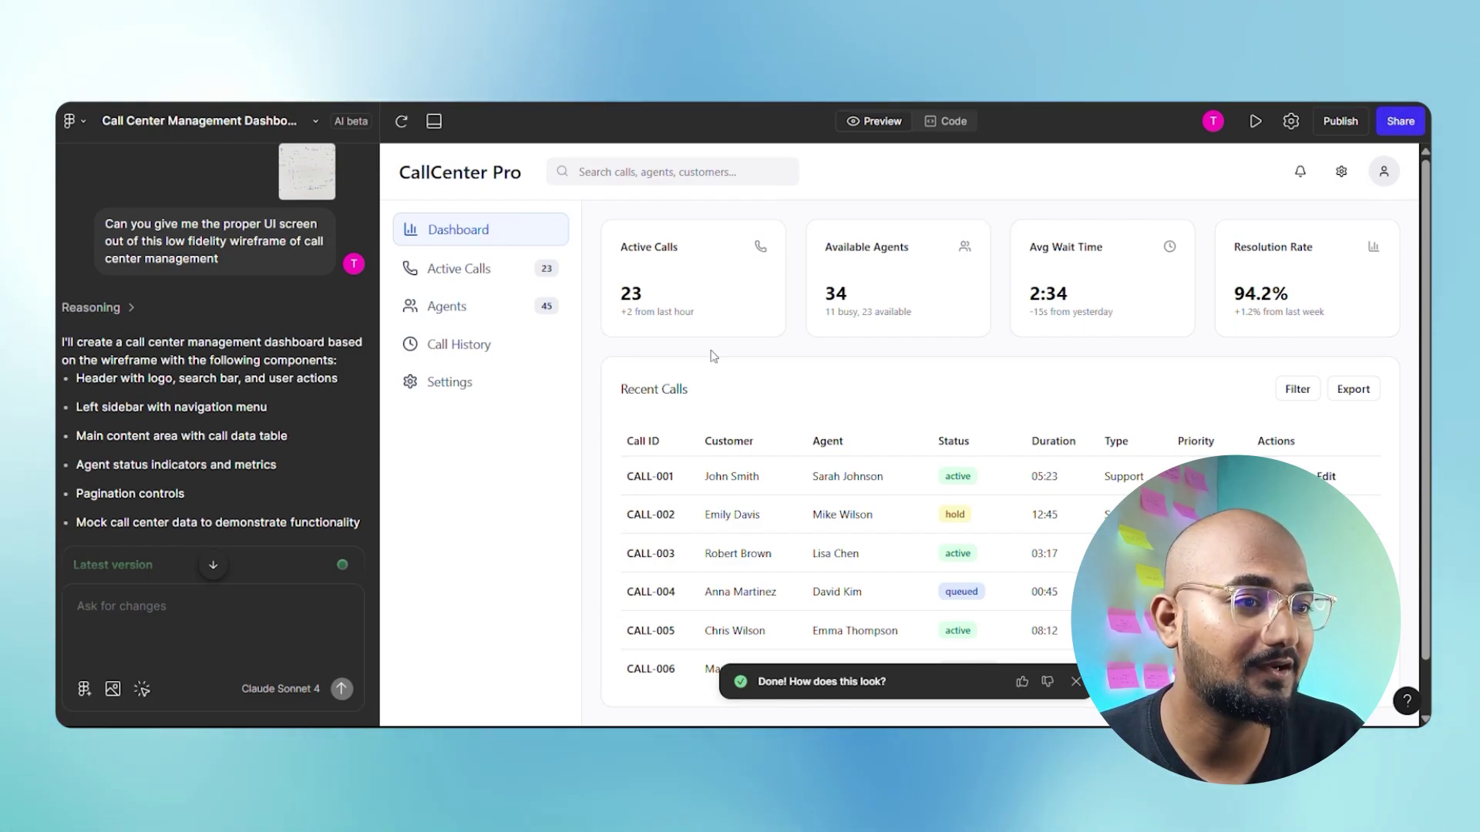
{"action": "scroll", "coordinate": [698, 558], "scroll_direction": "down", "scroll_amount": 2}
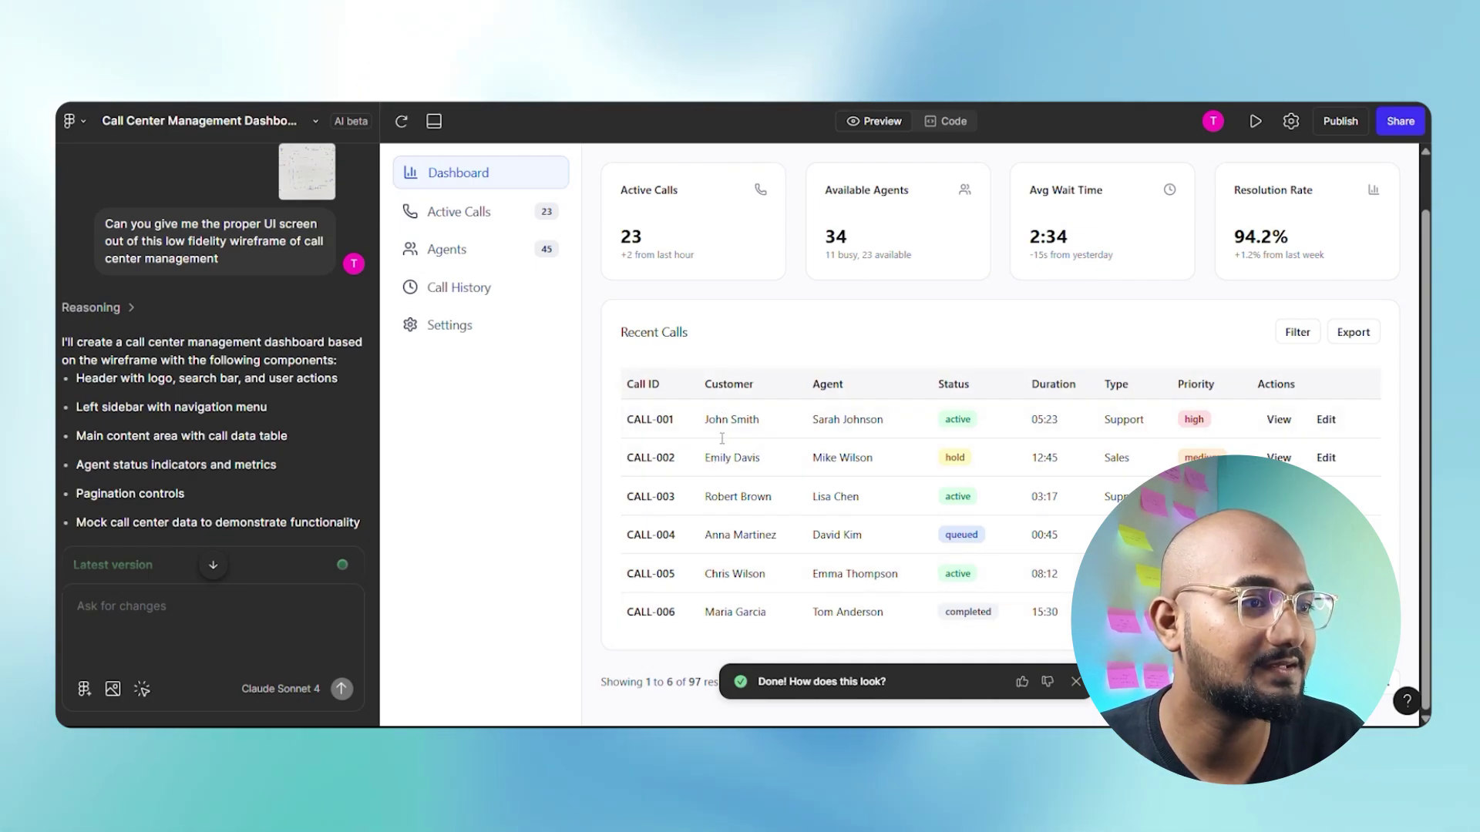